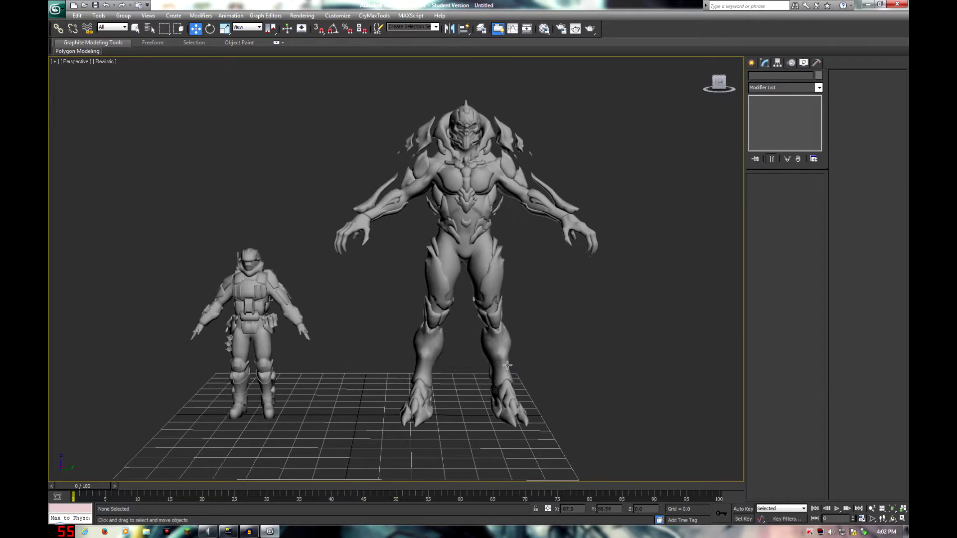
Examine the soldier and the tall creature side by side from several angles and distances
{"action": "mouse_move", "coordinate": [523, 367]}
{"action": "middle_mouse_down", "text": "alt"}
{"action": "mouse_move", "coordinate": [454, 371]}
{"action": "mouse_move", "coordinate": [542, 360]}
{"action": "mouse_move", "coordinate": [523, 372]}
{"action": "middle_mouse_up", "text": "alt"}
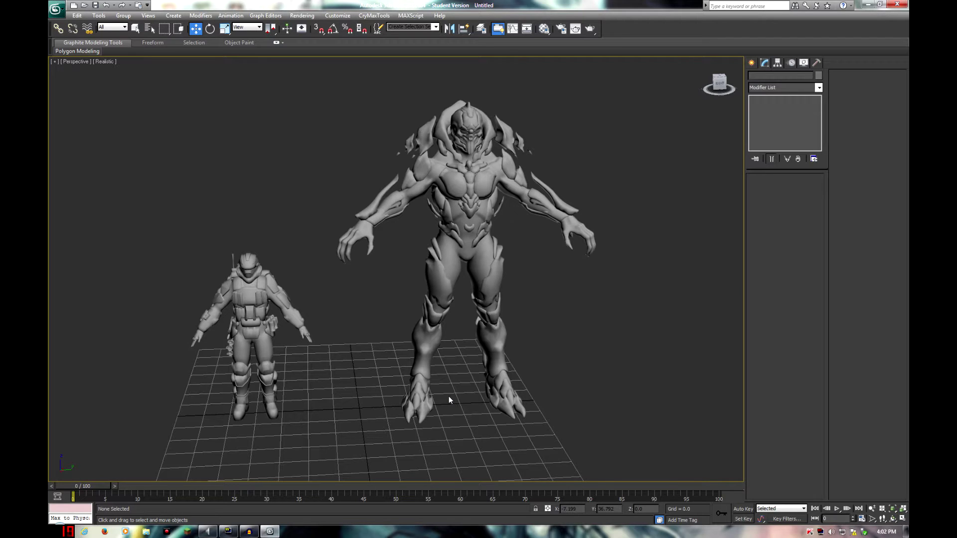
{"action": "mouse_move", "coordinate": [354, 362]}
{"action": "middle_mouse_down"}
{"action": "mouse_move", "coordinate": [350, 386]}
{"action": "mouse_move", "coordinate": [381, 366]}
{"action": "mouse_move", "coordinate": [368, 375]}
{"action": "middle_mouse_up"}
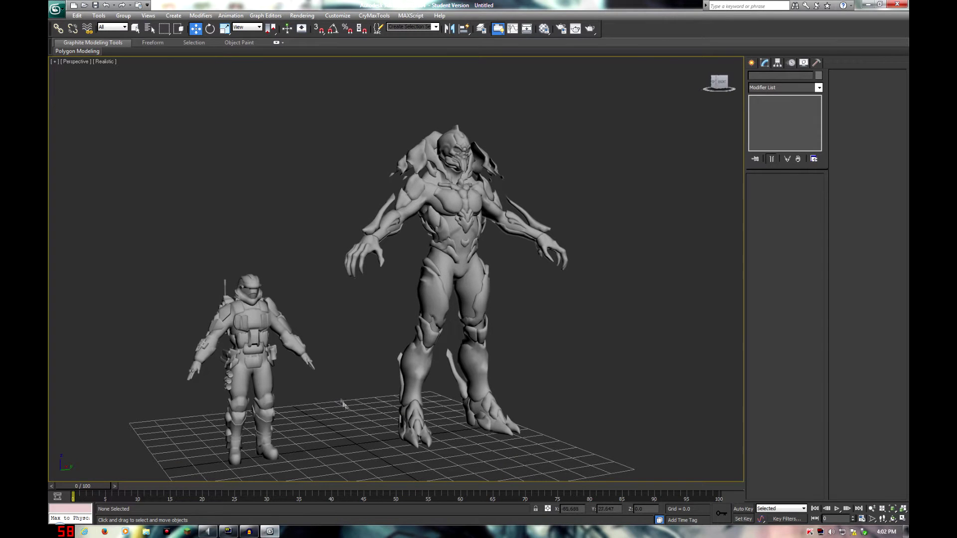
{"action": "middle_click_drag", "start_coordinate": [342, 417], "coordinate": [346, 384]}
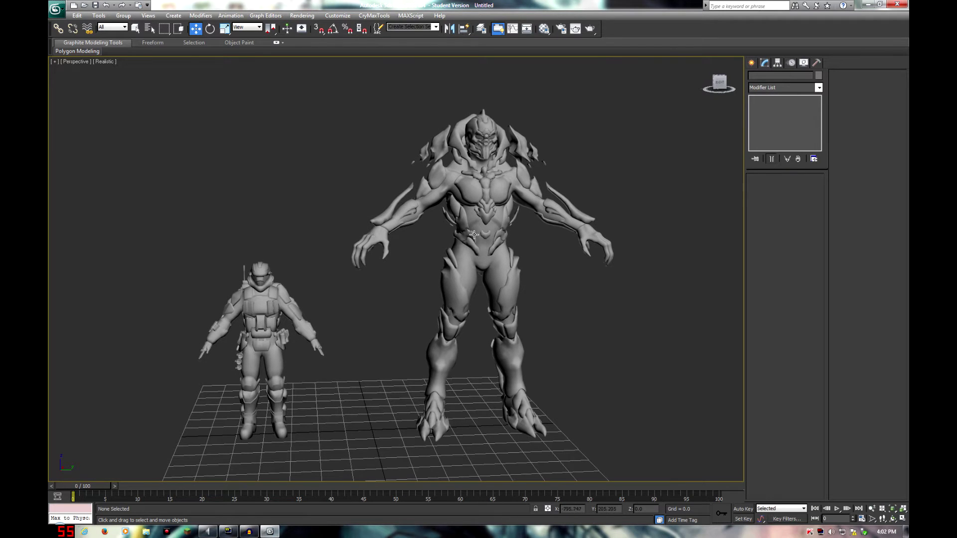
{"action": "left_click", "coordinate": [279, 301]}
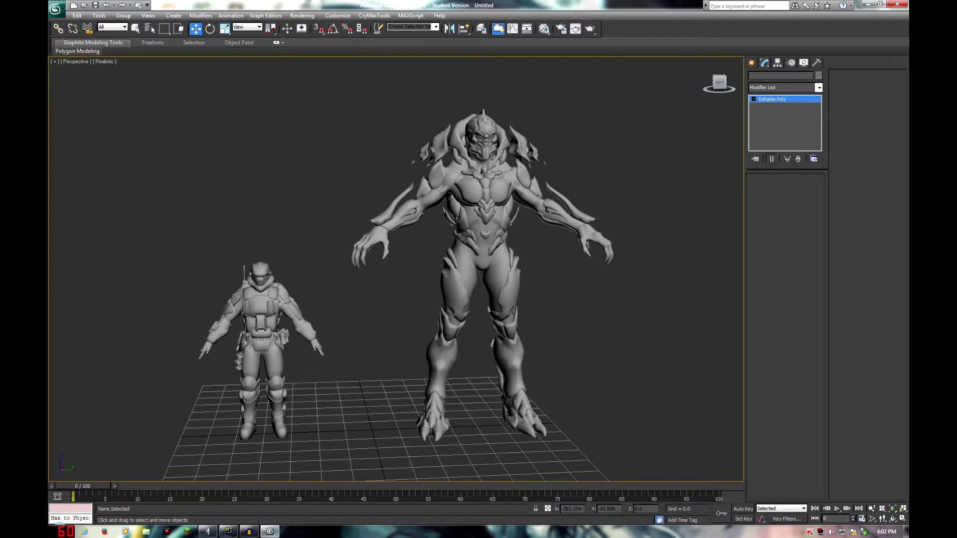
{"action": "middle_click_drag", "start_coordinate": [296, 361], "coordinate": [306, 364], "text": "alt"}
{"action": "key", "text": "a"}
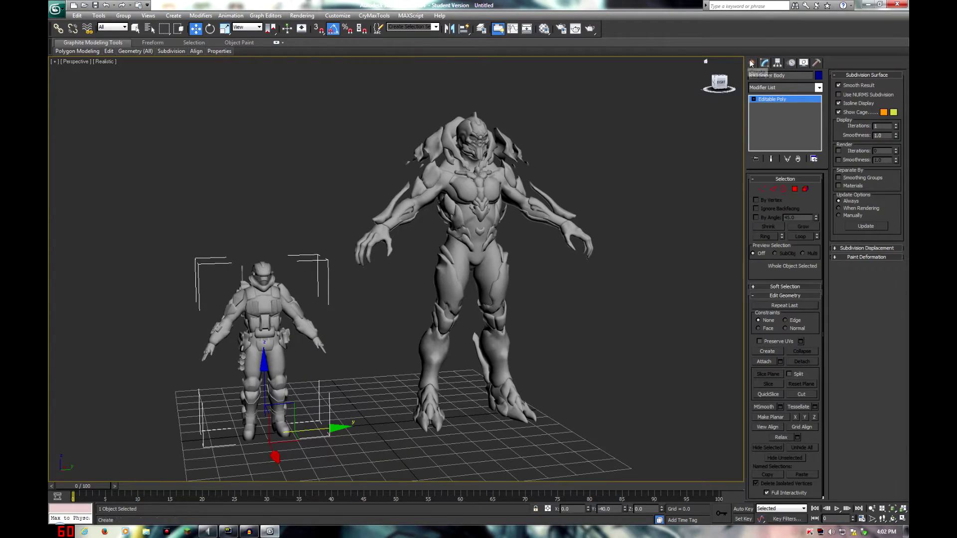
{"action": "left_click", "coordinate": [752, 62]}
{"action": "key", "text": "q"}
{"action": "left_click", "coordinate": [373, 371]}
{"action": "scroll", "coordinate": [369, 397], "scroll_direction": "up", "scroll_amount": 6}
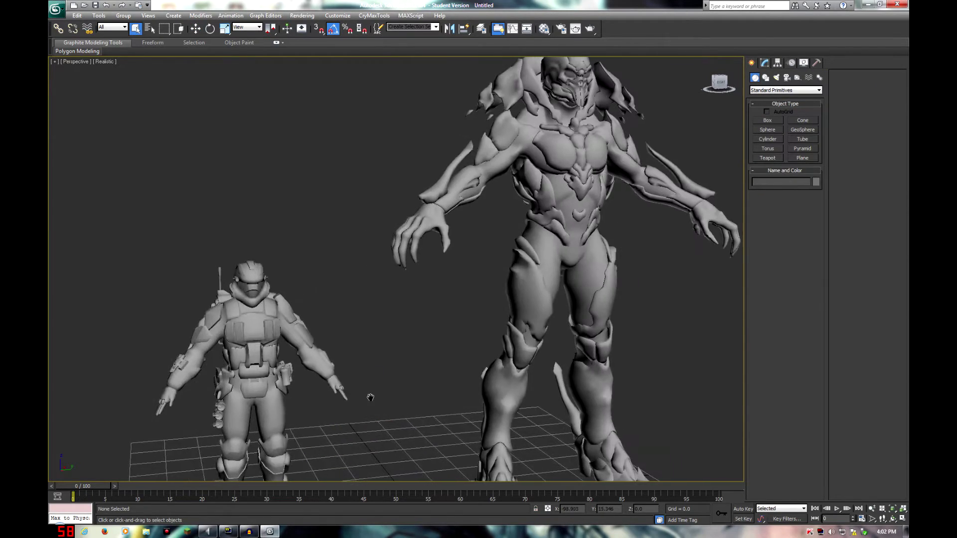
{"action": "mouse_move", "coordinate": [358, 400]}
{"action": "middle_mouse_down", "text": "alt"}
{"action": "mouse_move", "coordinate": [396, 390]}
{"action": "mouse_move", "coordinate": [363, 399]}
{"action": "middle_mouse_up", "text": "alt"}
{"action": "middle_click_drag", "start_coordinate": [431, 347], "coordinate": [384, 380]}
{"action": "scroll", "coordinate": [393, 354], "scroll_direction": "down", "scroll_amount": 4}
{"action": "scroll", "coordinate": [383, 381], "scroll_direction": "up", "scroll_amount": 3}
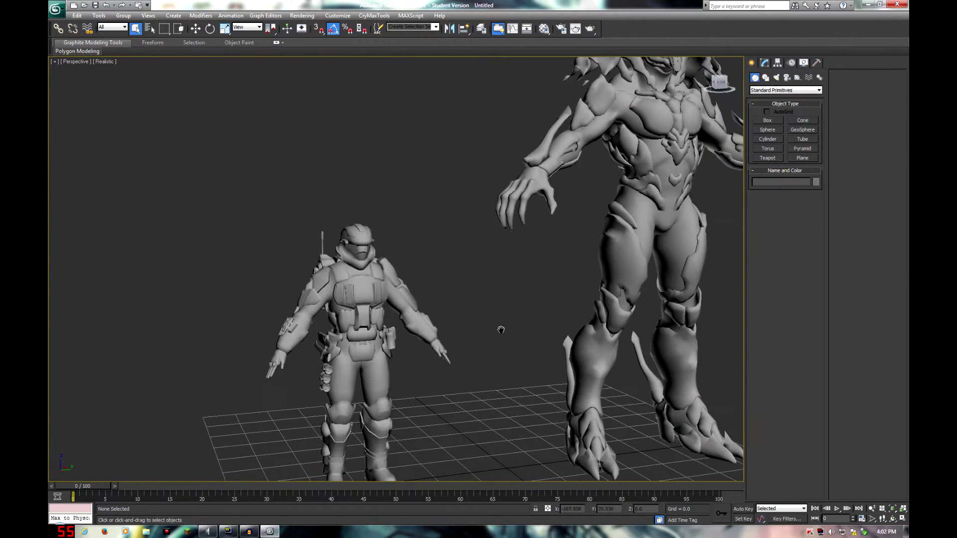
Hide everything except the smaller soldier model, frame it in the view, and clear the selection
{"action": "left_click", "coordinate": [355, 261]}
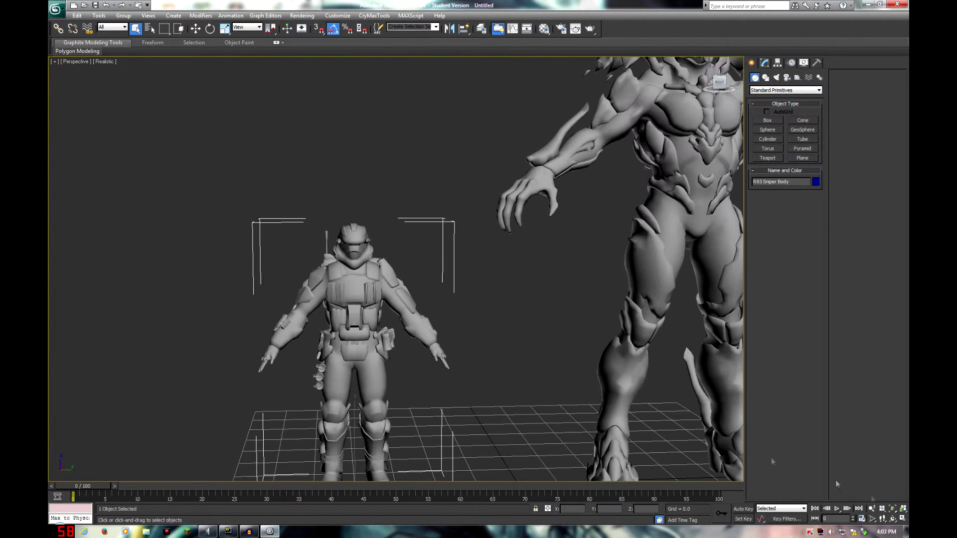
{"action": "right_click", "coordinate": [538, 353]}
{"action": "left_click", "coordinate": [578, 333]}
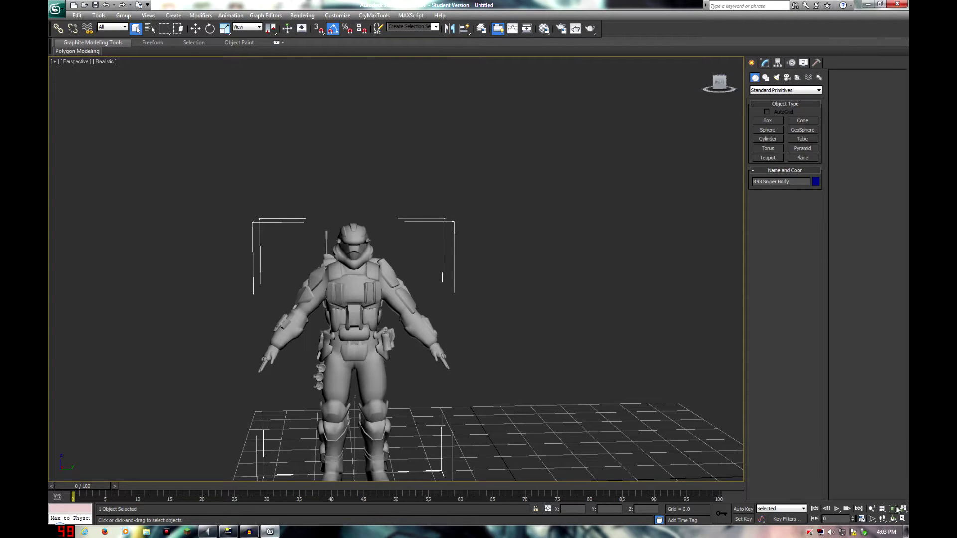
{"action": "key", "text": "z"}
{"action": "left_click", "coordinate": [556, 337]}
Assign the R93 Sniper Scanline multi/sub-object material to the soldier body
{"action": "key", "text": "m"}
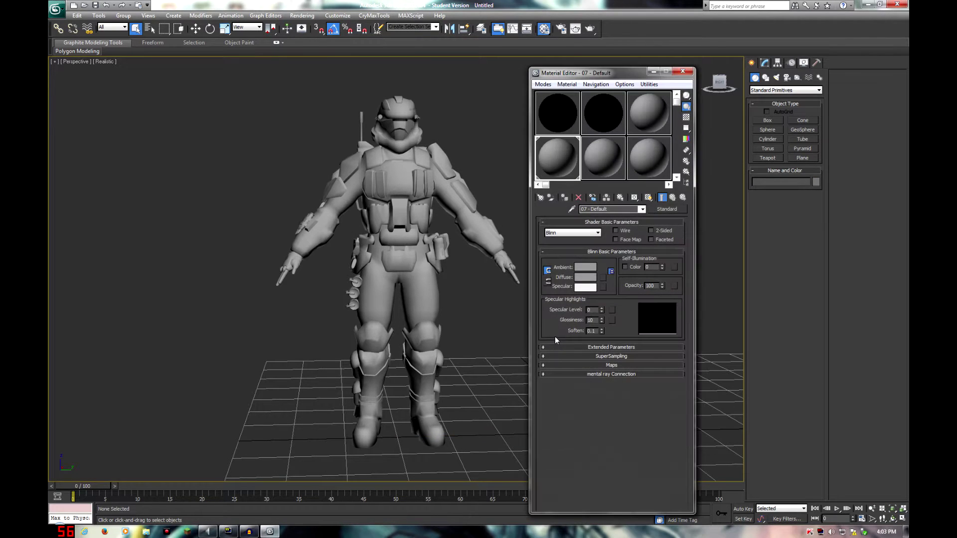
{"action": "left_click", "coordinate": [549, 116]}
{"action": "left_click", "coordinate": [435, 163]}
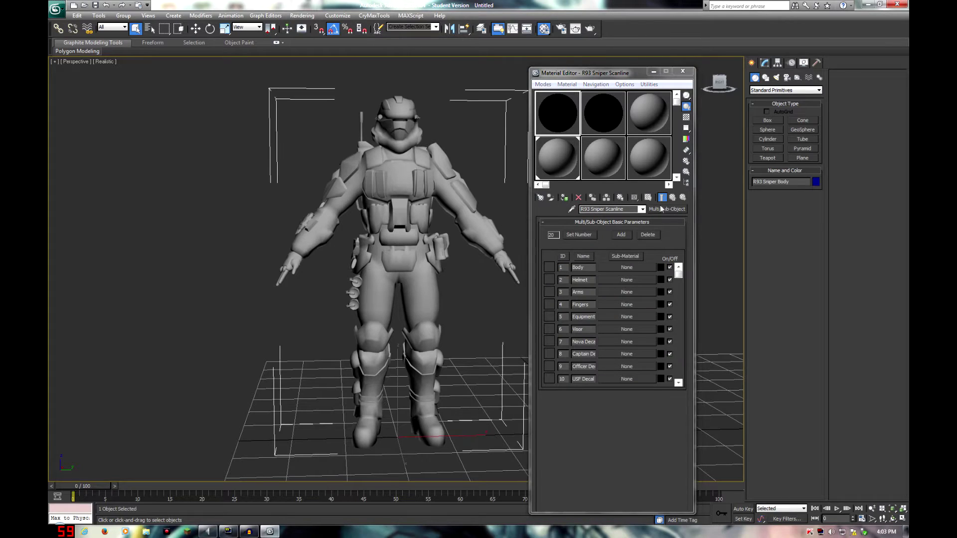
{"action": "left_click", "coordinate": [564, 198]}
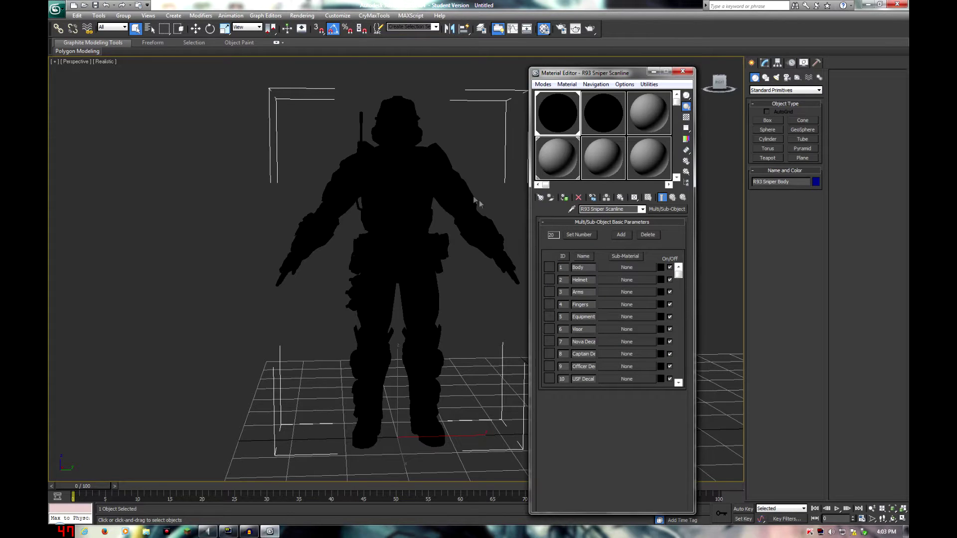
Deselect the soldier and toggle the edged faces display to inspect its wireframe over the black material
{"action": "key", "text": "F4"}
{"action": "middle_click_drag", "start_coordinate": [458, 190], "coordinate": [447, 228]}
{"action": "left_click", "coordinate": [479, 194]}
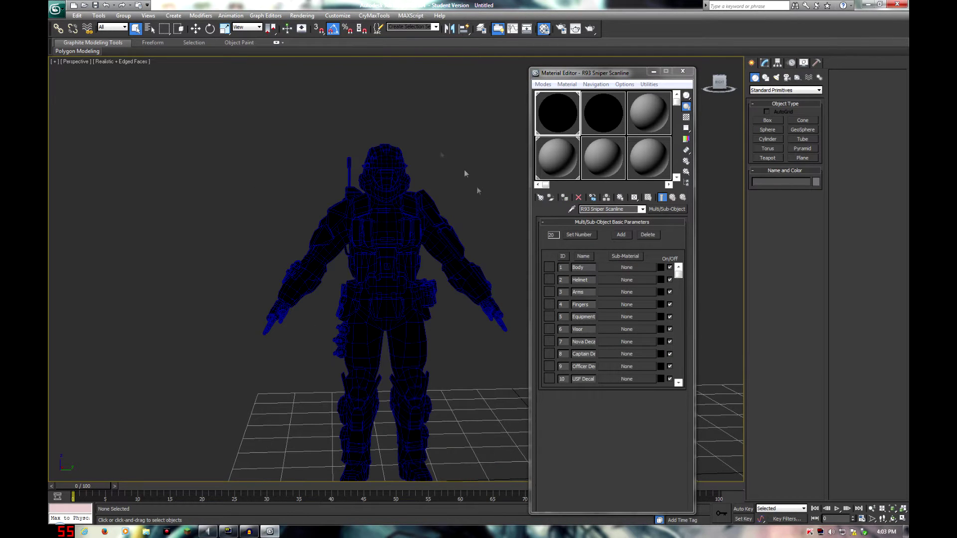
{"action": "key", "text": "F4"}
{"action": "middle_click_drag", "start_coordinate": [373, 255], "coordinate": [353, 271]}
{"action": "key", "text": "F4"}
{"action": "key", "text": "F4"}
{"action": "key", "text": "F4"}
Assign a Standard material to the Body sub-material, ID 1, of R93 Sniper Scanline
{"action": "left_click", "coordinate": [622, 267]}
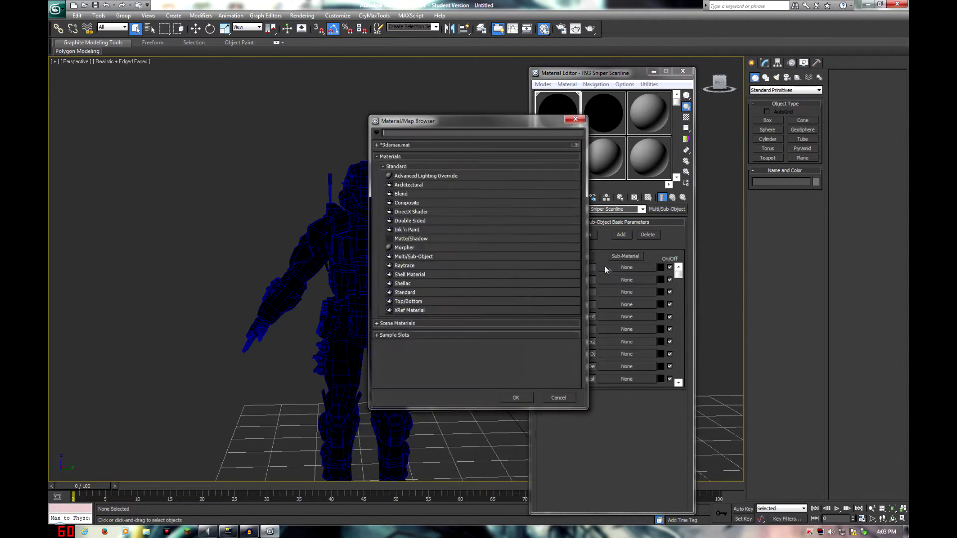
{"action": "left_click", "coordinate": [404, 292]}
{"action": "left_click", "coordinate": [516, 397]}
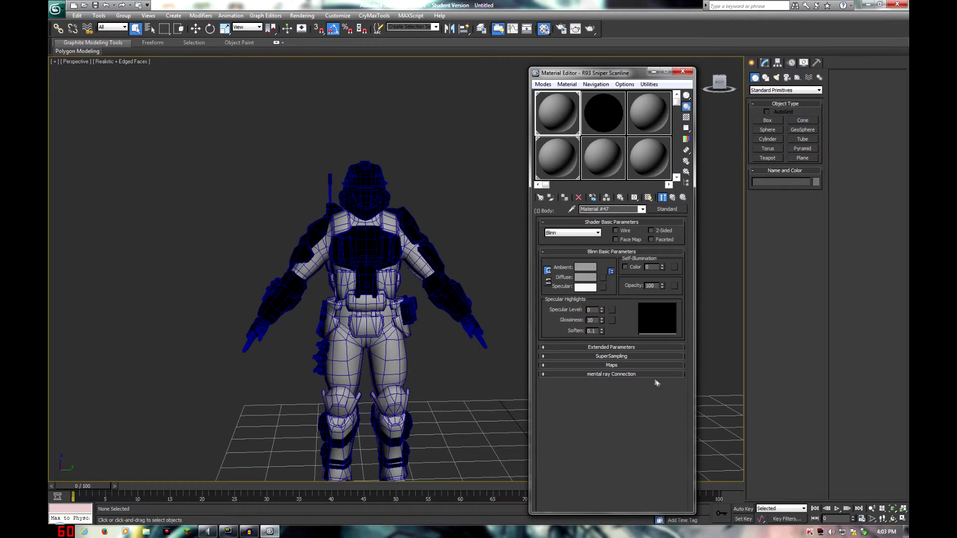
Show the map slots of the Body sub-material and turn off the edged faces display
{"action": "left_click", "coordinate": [599, 367]}
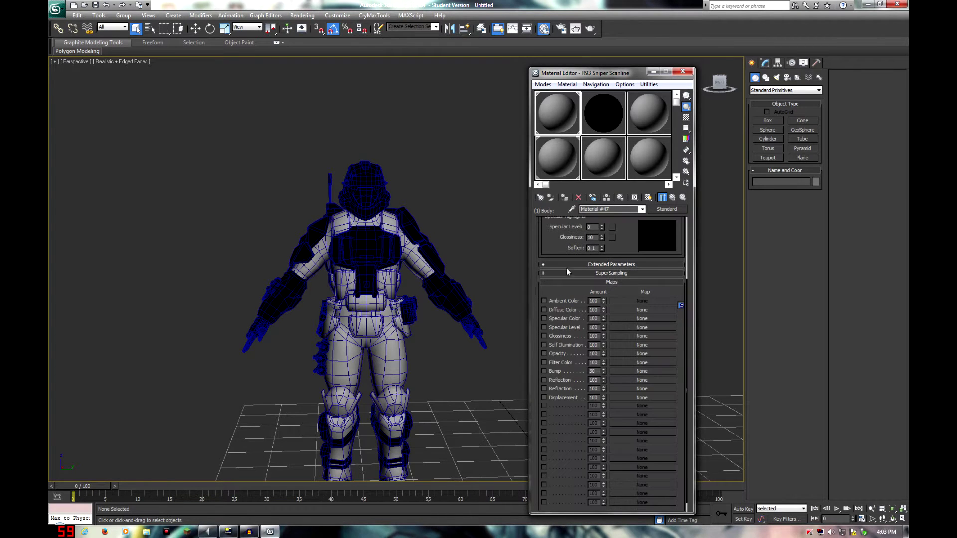
{"action": "middle_click_drag", "start_coordinate": [395, 385], "coordinate": [377, 369]}
{"action": "key", "text": "F4"}
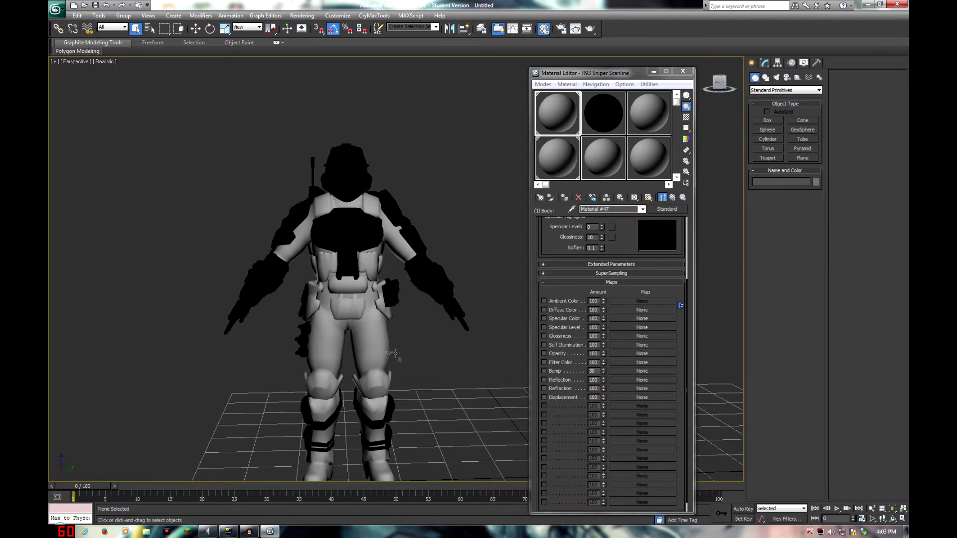
{"action": "middle_click_drag", "start_coordinate": [390, 357], "coordinate": [411, 377]}
{"action": "scroll", "coordinate": [389, 378], "scroll_direction": "up", "scroll_amount": 4}
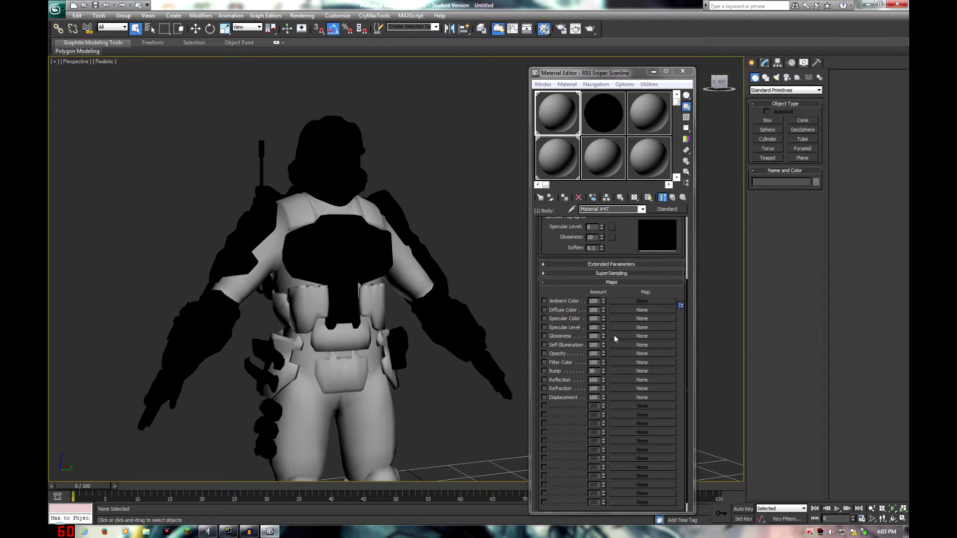
Enable the Body material's Diffuse Color map, load R93 Sniper Diffuse.tif from the R93 Sniper Bitmaps folder as its bitmap, and return to the parent material
{"action": "left_click", "coordinate": [550, 310]}
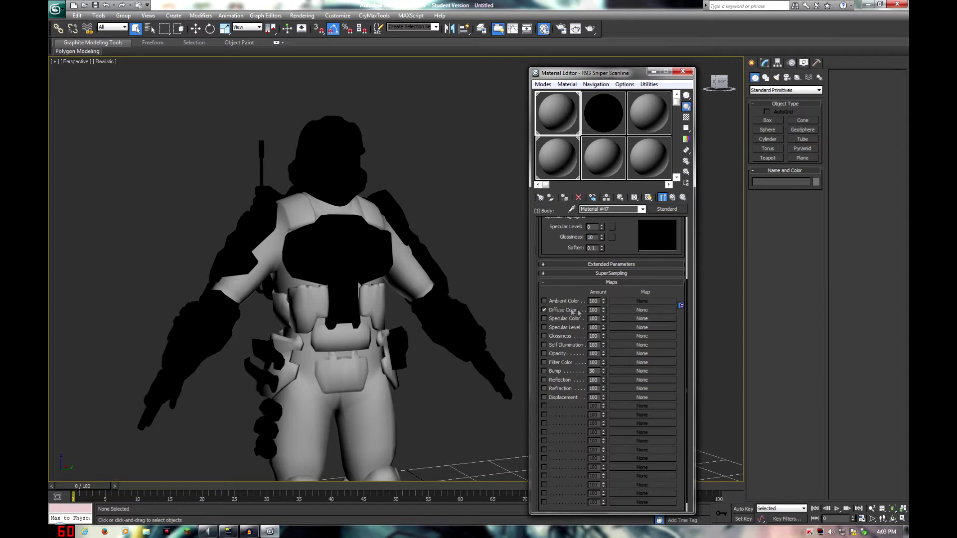
{"action": "left_click", "coordinate": [624, 311]}
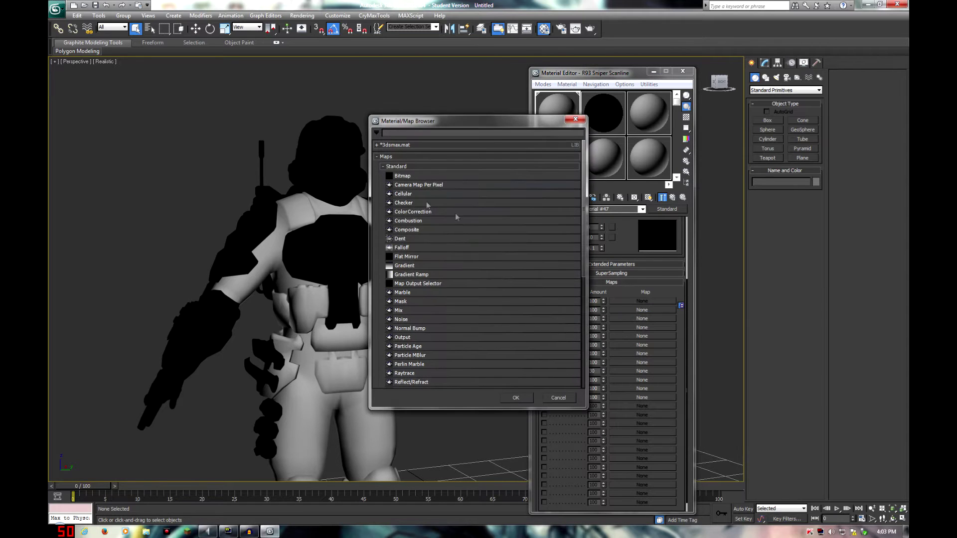
{"action": "double_click", "coordinate": [399, 181]}
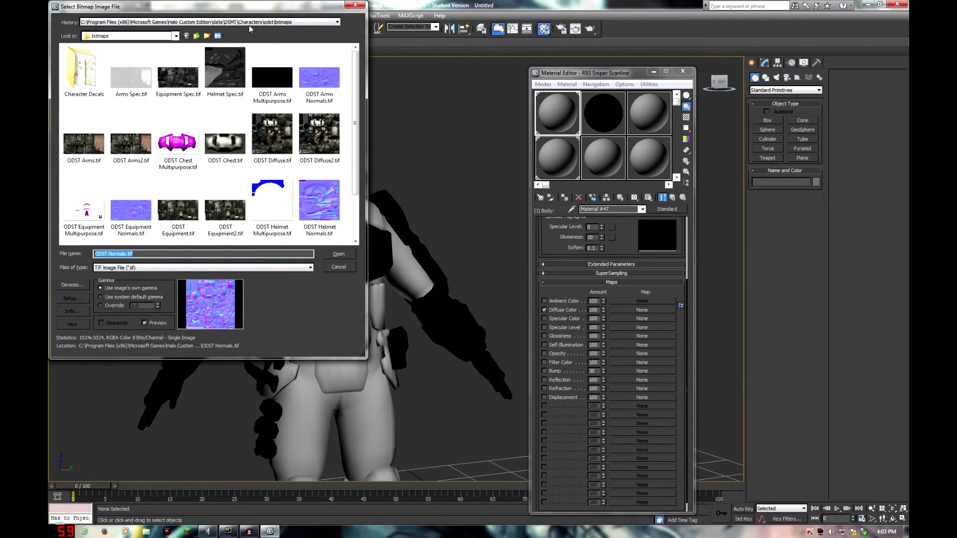
{"action": "left_click", "coordinate": [252, 23]}
{"action": "key", "text": "Down"}
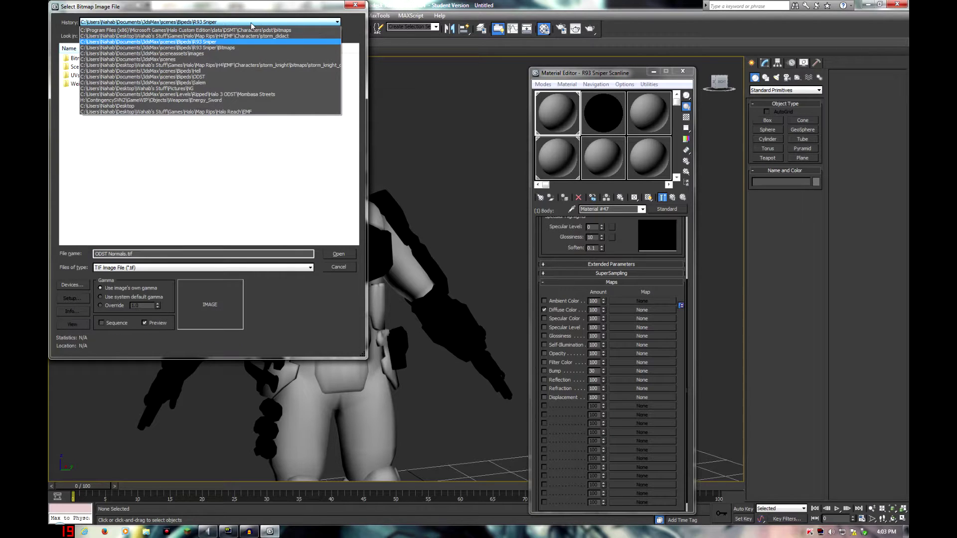
{"action": "key", "text": "Down"}
{"action": "key", "text": "Return"}
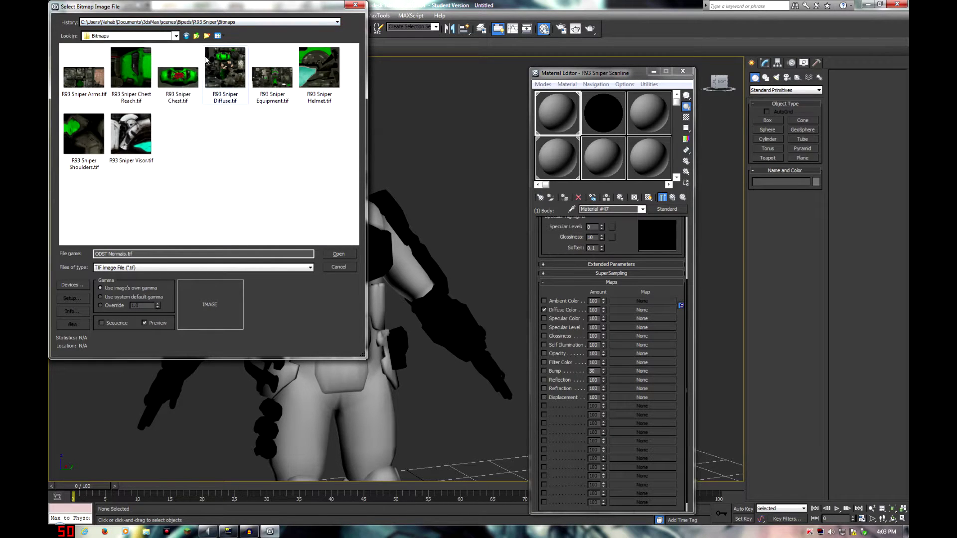
{"action": "double_click", "coordinate": [213, 63]}
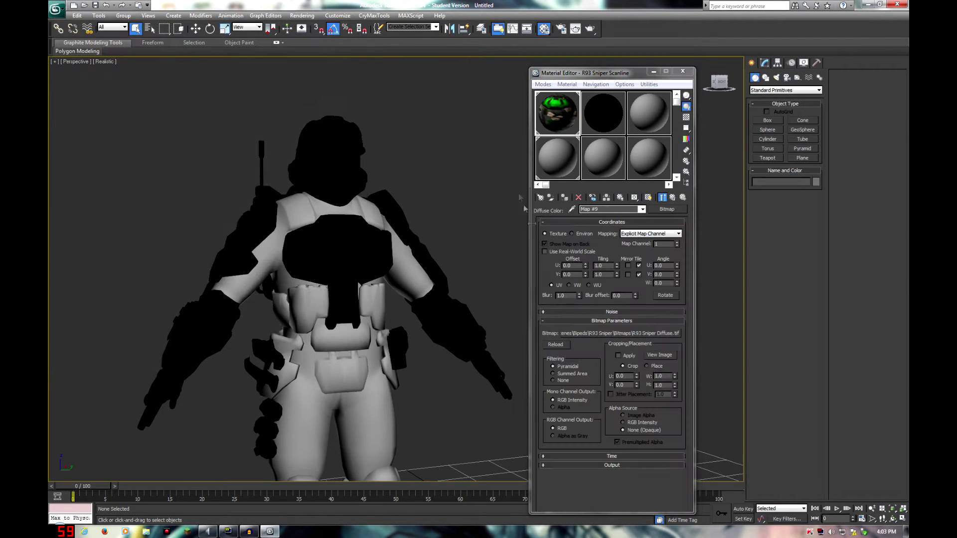
{"action": "left_click", "coordinate": [672, 199]}
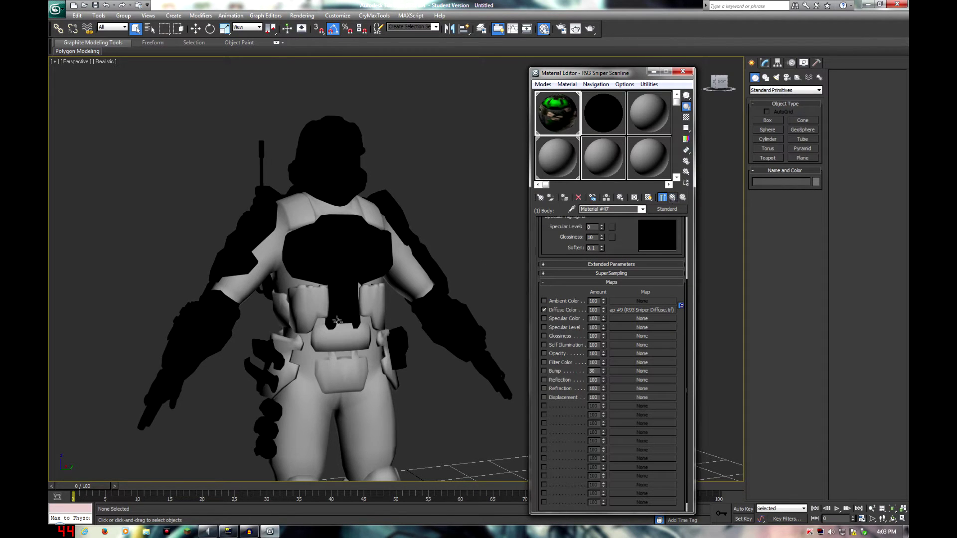
Render the Perspective view at 1280 x 720 to check the diffuse texture on the soldier, and close the render
{"action": "scroll", "coordinate": [394, 291], "scroll_direction": "up", "scroll_amount": 2}
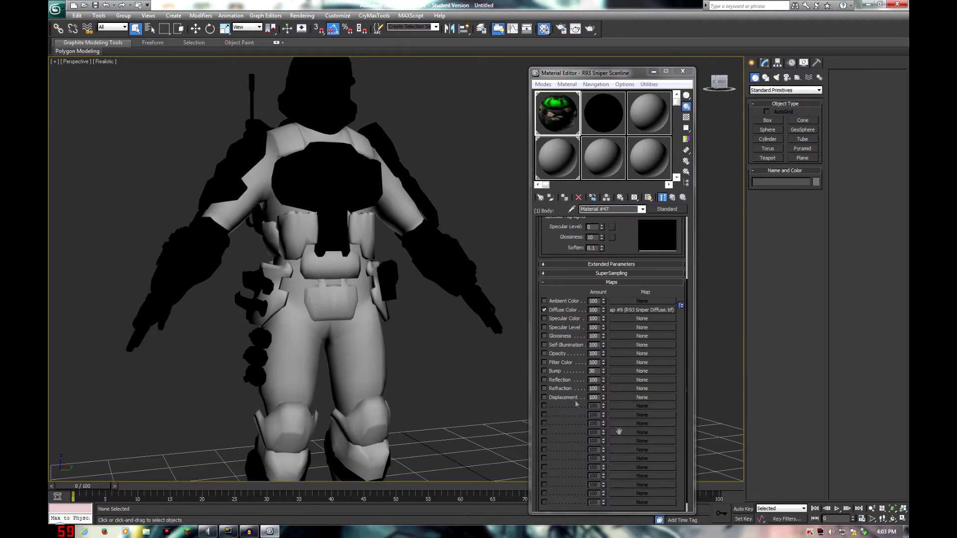
{"action": "key", "text": "F10"}
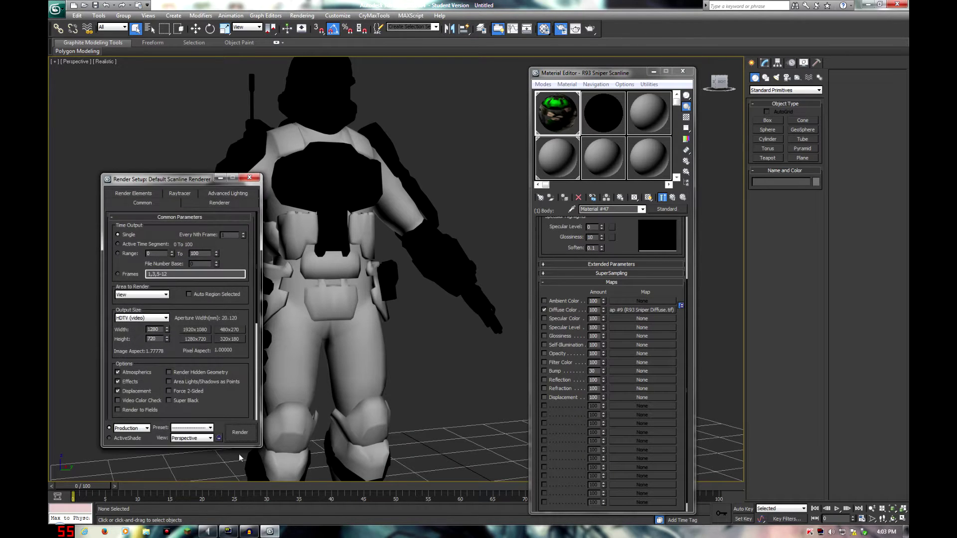
{"action": "left_click", "coordinate": [243, 434]}
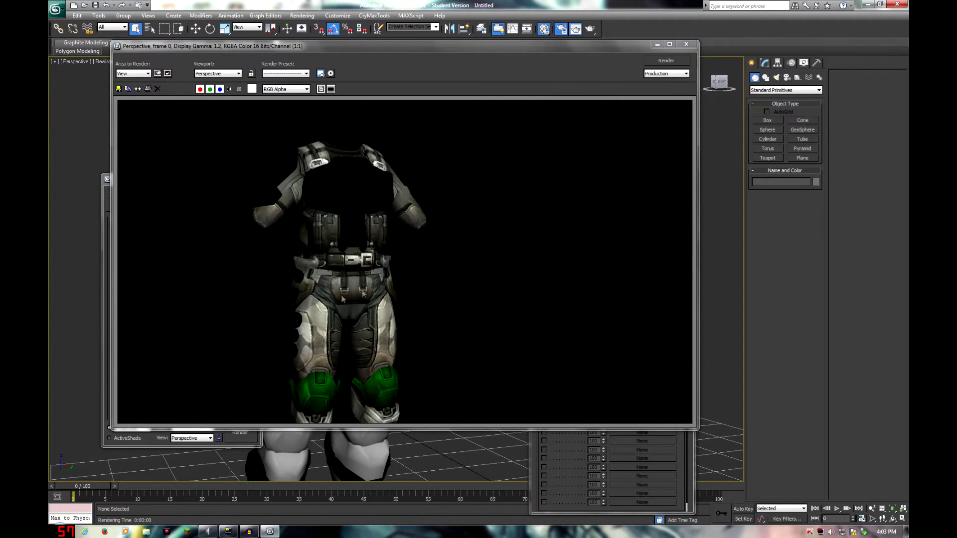
{"action": "left_click", "coordinate": [686, 45]}
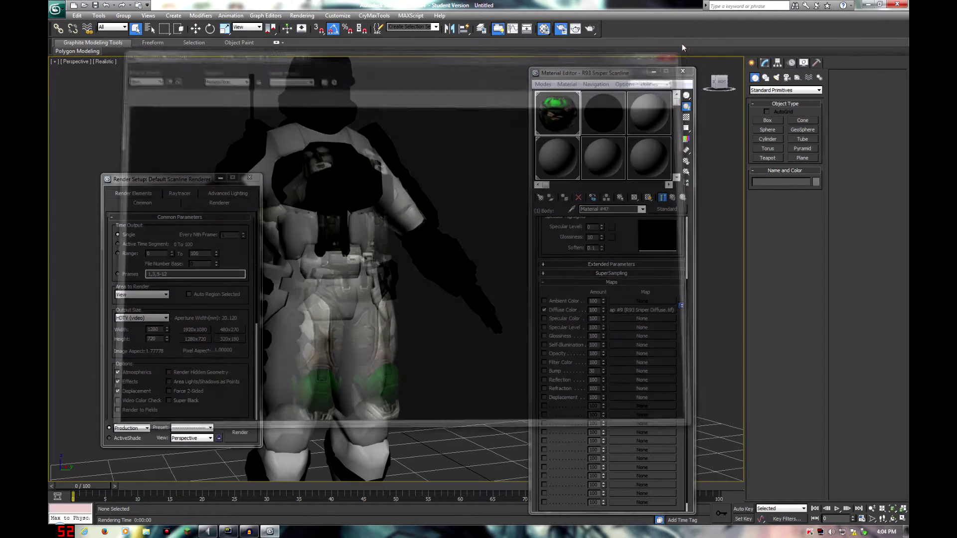
Change the environment background color to light grey
{"action": "key", "text": "8"}
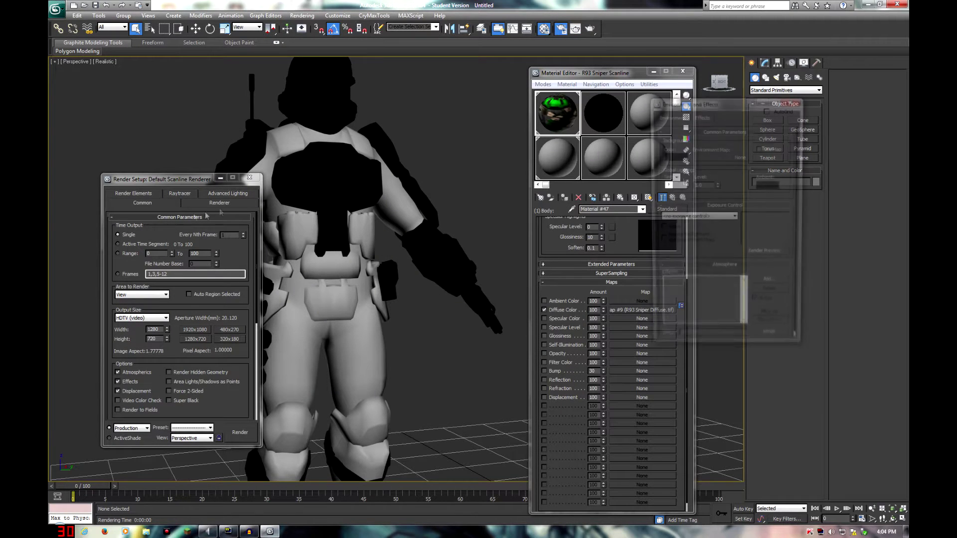
{"action": "left_click_drag", "start_coordinate": [309, 60], "coordinate": [308, 102]}
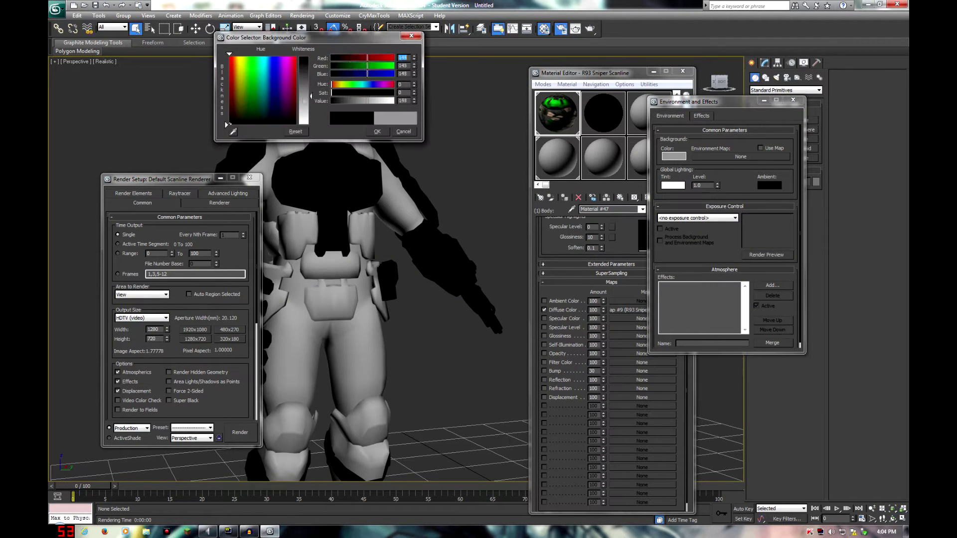
{"action": "left_click", "coordinate": [382, 134]}
{"action": "left_click", "coordinate": [793, 100]}
Render the Perspective view against the grey background, and close both the render and the render setup
{"action": "left_click", "coordinate": [241, 432]}
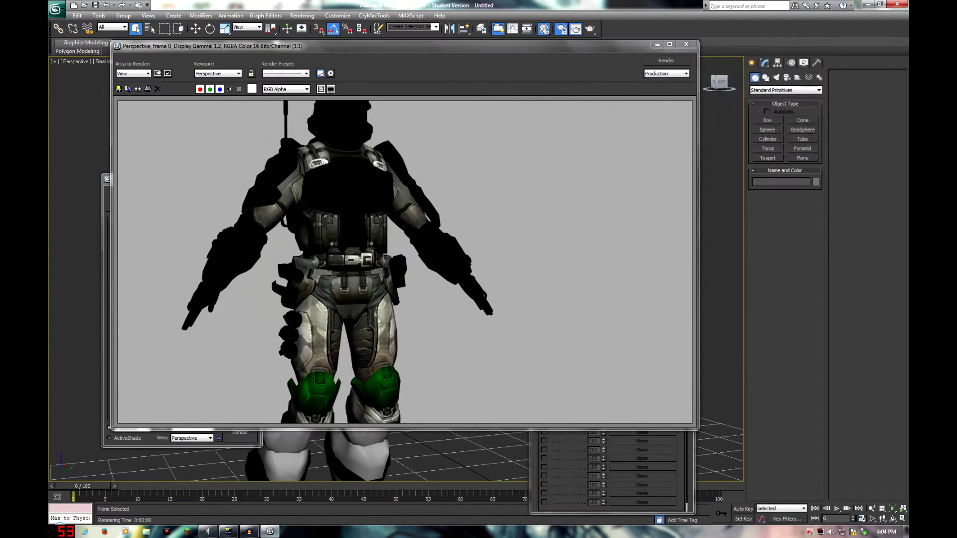
{"action": "left_click", "coordinate": [686, 44]}
{"action": "left_click", "coordinate": [252, 179]}
Display the Body material's diffuse texture on the soldier in the viewport
{"action": "middle_click_drag", "start_coordinate": [381, 201], "coordinate": [342, 272]}
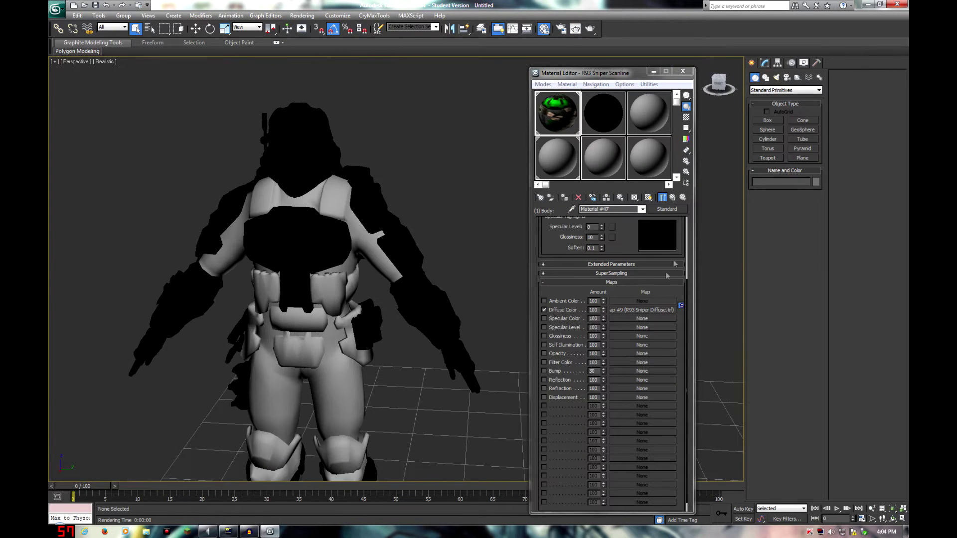
{"action": "left_click", "coordinate": [649, 198]}
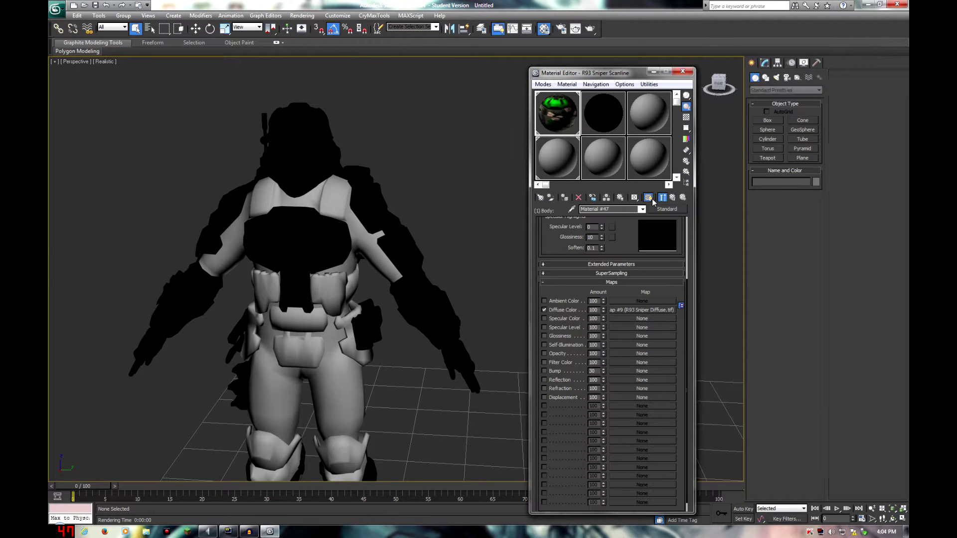
{"action": "scroll", "coordinate": [423, 296], "scroll_direction": "up", "scroll_amount": 2}
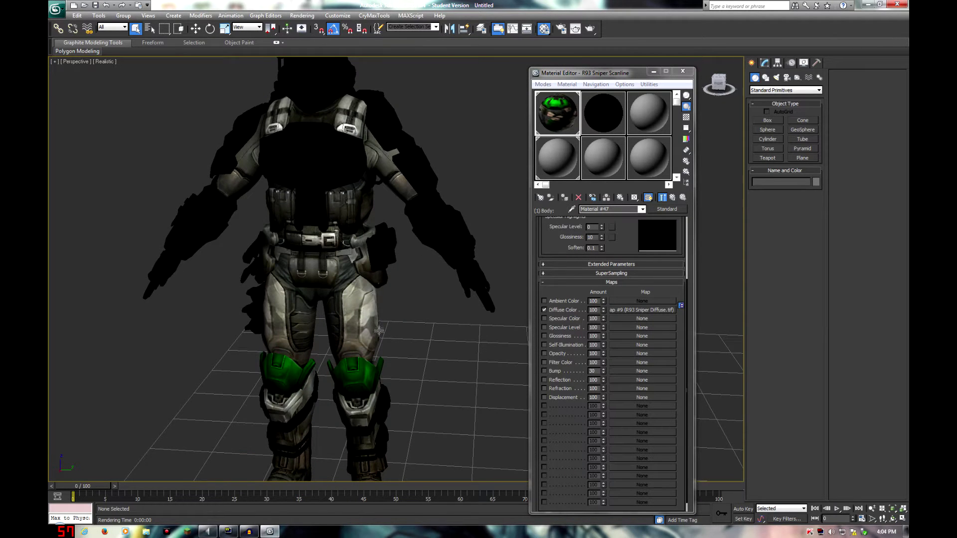
Enable the Body material's bump channel, set its amount to 100, and assign a Normal Bump map to it
{"action": "middle_click_drag", "start_coordinate": [437, 360], "coordinate": [392, 332], "text": "alt"}
{"action": "scroll", "coordinate": [390, 336], "scroll_direction": "up", "scroll_amount": 3}
{"action": "middle_click_drag", "start_coordinate": [326, 374], "coordinate": [355, 336]}
{"action": "scroll", "coordinate": [323, 278], "scroll_direction": "down", "scroll_amount": 3}
{"action": "middle_click_drag", "start_coordinate": [355, 304], "coordinate": [360, 344], "text": "alt"}
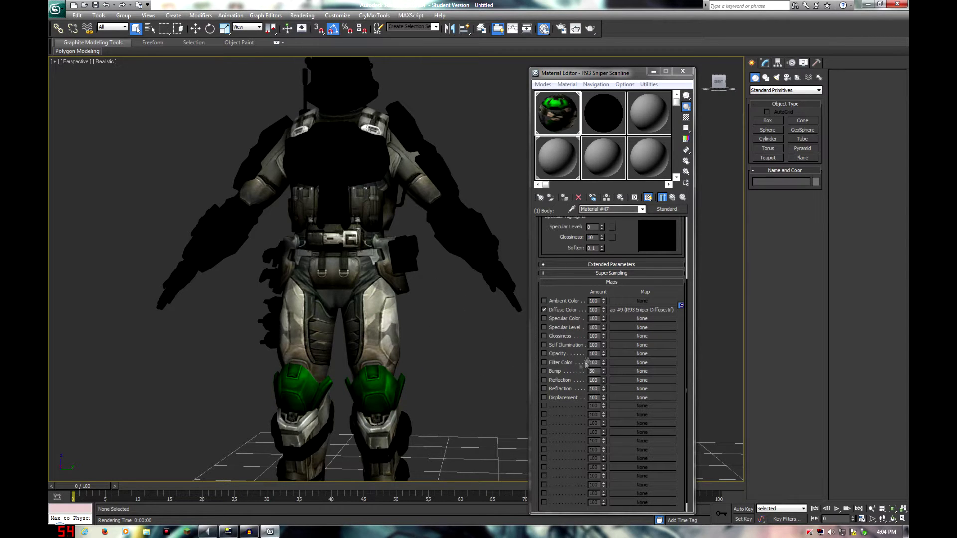
{"action": "left_click", "coordinate": [546, 372]}
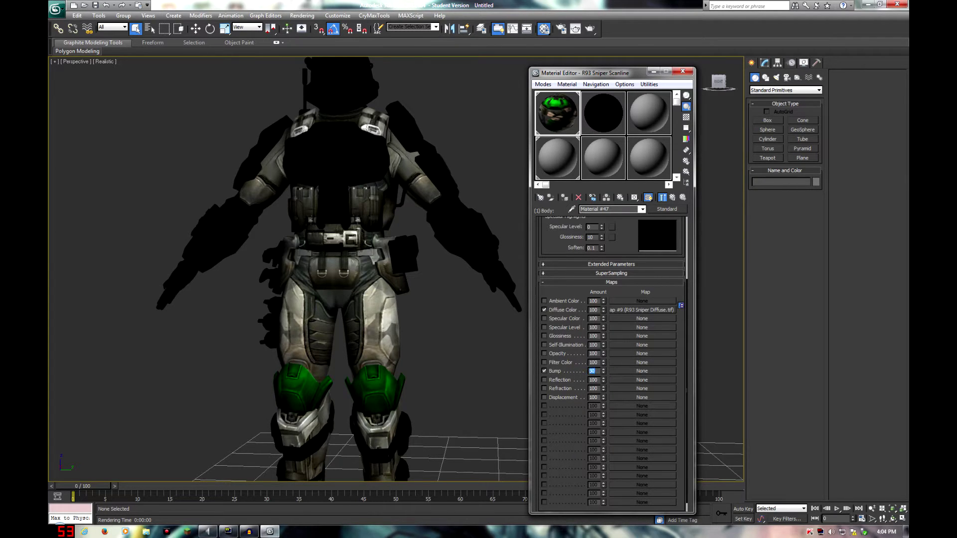
{"action": "left_click", "coordinate": [625, 370]}
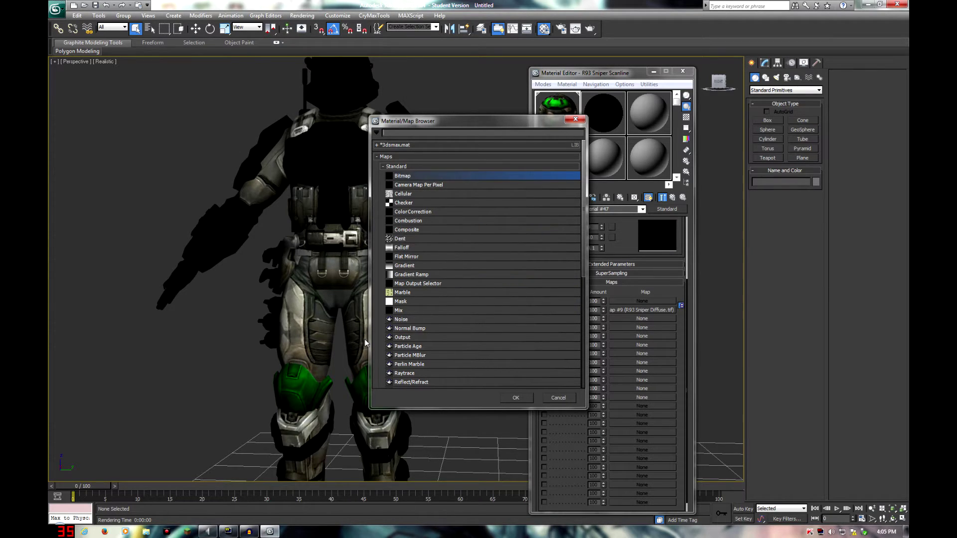
{"action": "left_click", "coordinate": [416, 328]}
{"action": "left_click", "coordinate": [516, 397]}
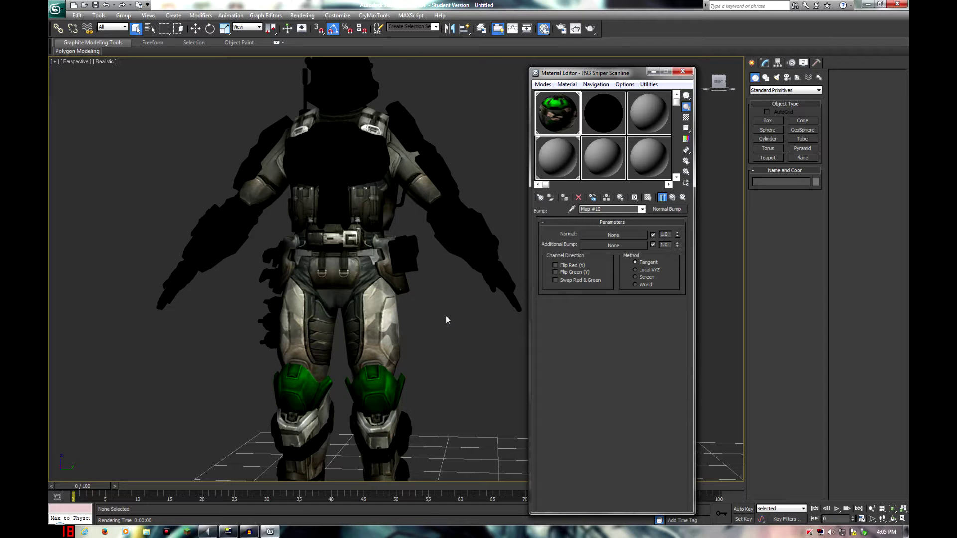
Load ODST Normals.tif as a bitmap into the Normal Bump map's Normal slot and return to the Body material
{"action": "middle_click_drag", "start_coordinate": [244, 181], "coordinate": [292, 219], "text": "alt"}
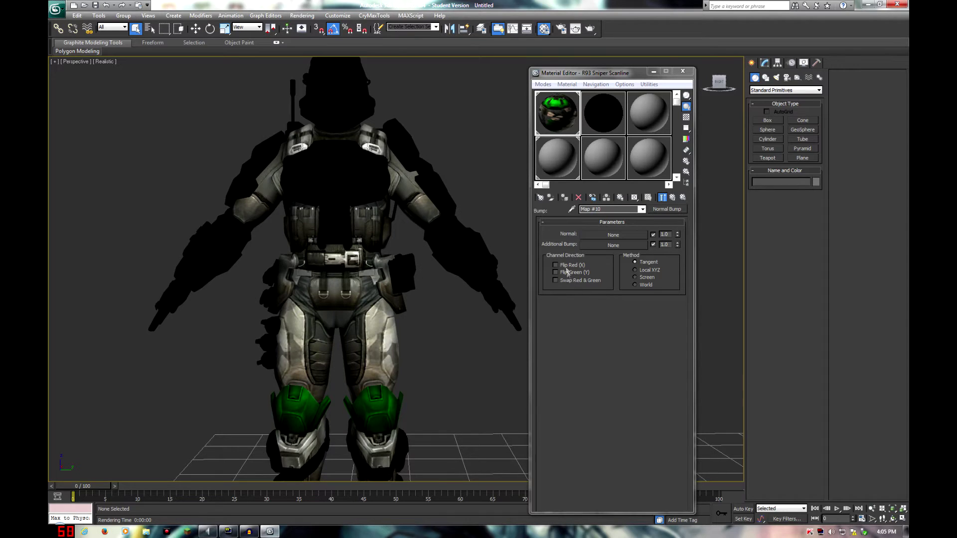
{"action": "middle_click_drag", "start_coordinate": [464, 316], "coordinate": [441, 386], "text": "alt"}
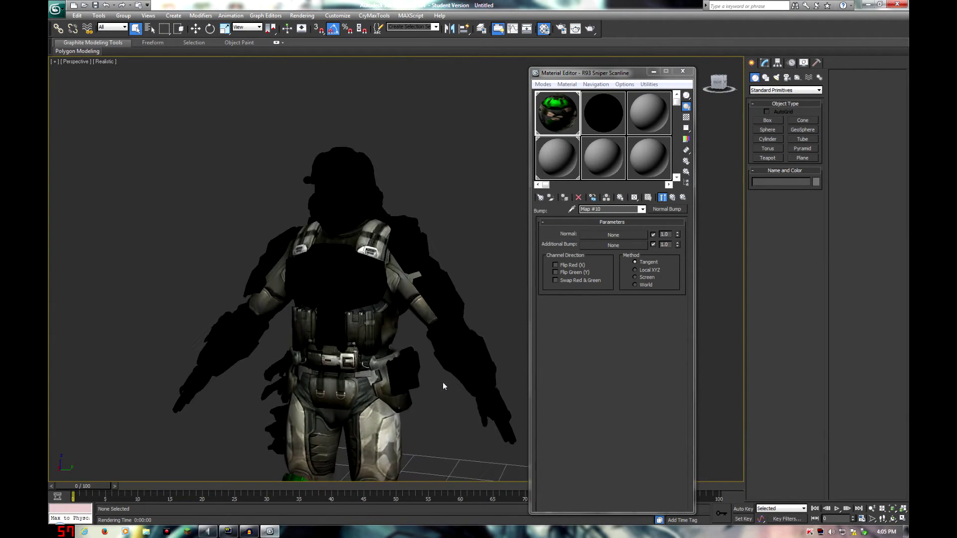
{"action": "scroll", "coordinate": [434, 375], "scroll_direction": "up", "scroll_amount": 5}
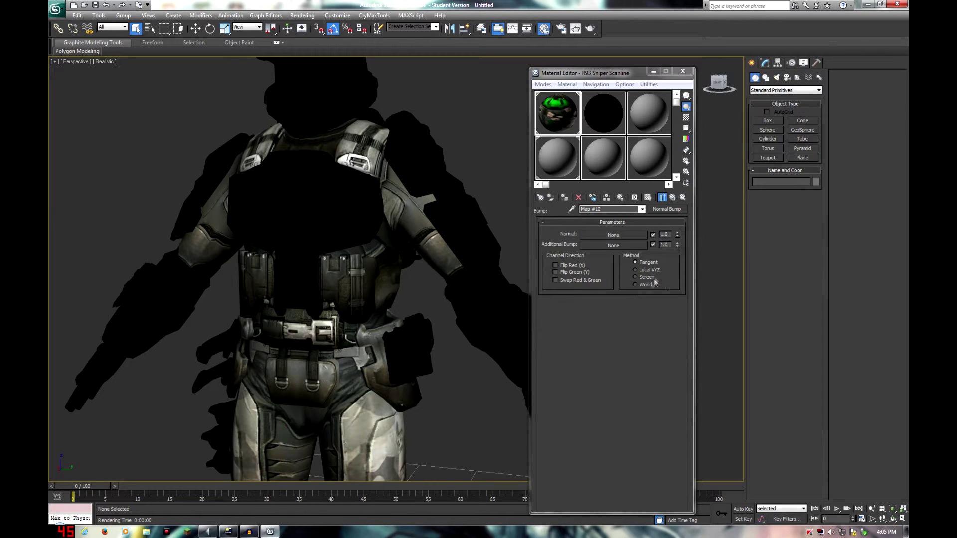
{"action": "left_click", "coordinate": [592, 238]}
{"action": "double_click", "coordinate": [411, 176]}
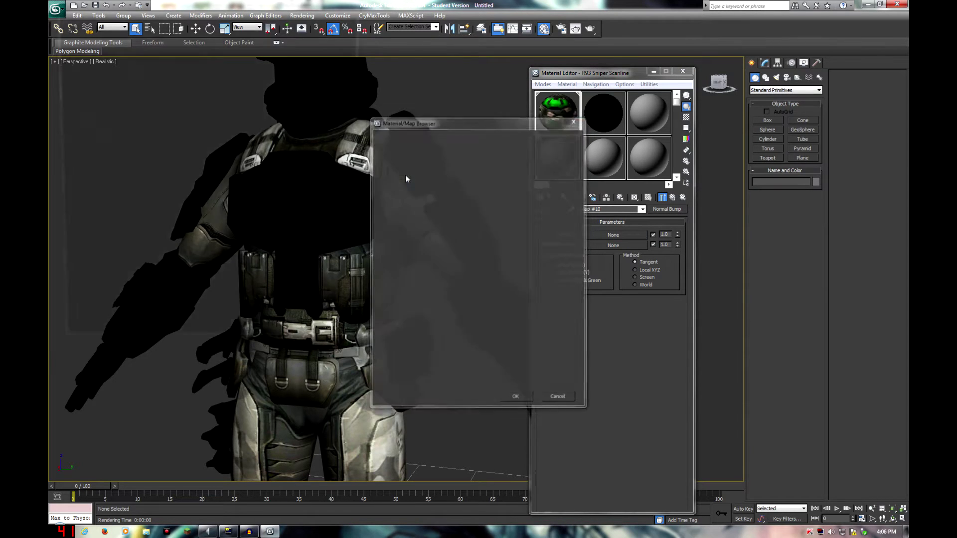
{"action": "left_click", "coordinate": [214, 23]}
{"action": "left_click", "coordinate": [205, 34]}
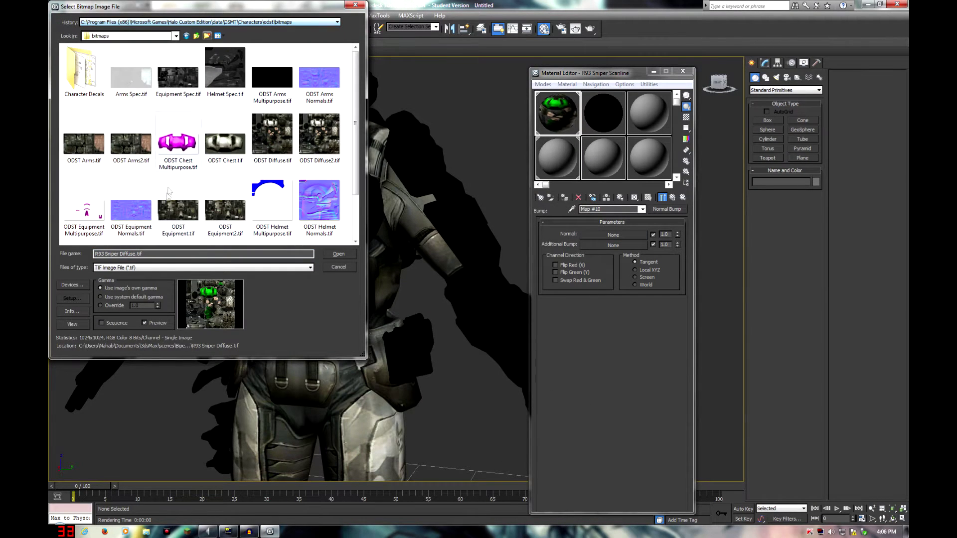
{"action": "left_click", "coordinate": [151, 214]}
{"action": "scroll", "coordinate": [150, 214], "scroll_direction": "down", "scroll_amount": 1}
{"action": "double_click", "coordinate": [213, 201]}
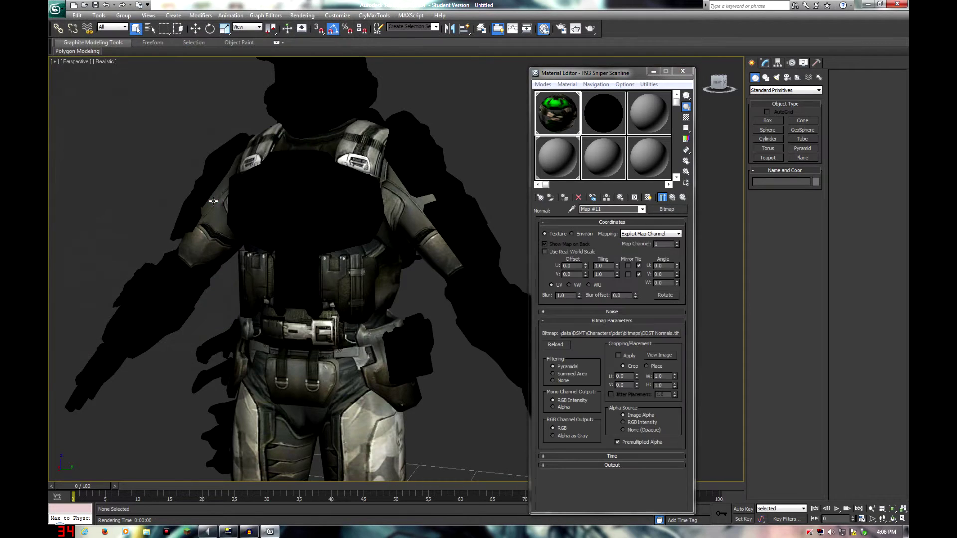
{"action": "left_click", "coordinate": [671, 198]}
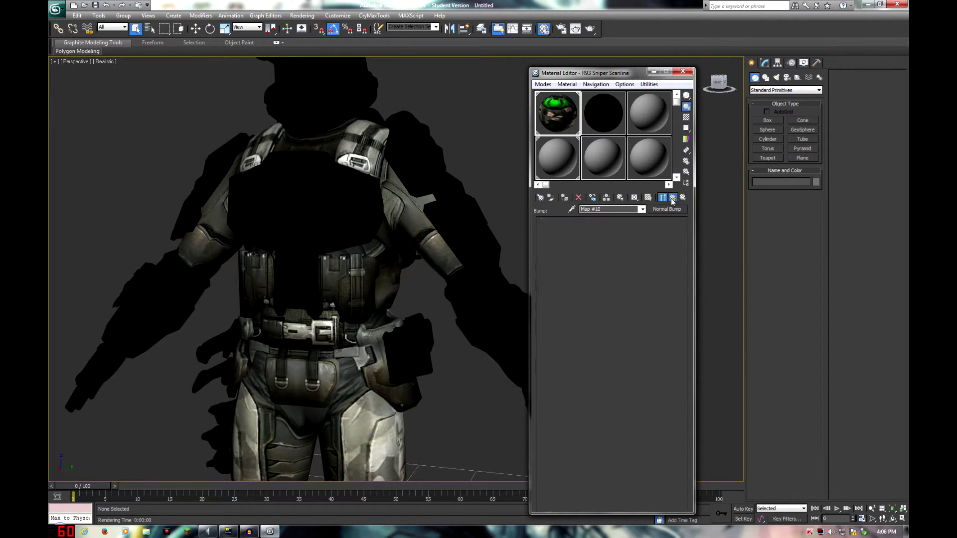
{"action": "left_click", "coordinate": [672, 198]}
Render the Perspective view to check the normal map on the soldier's body, and close both the render and the render setup
{"action": "middle_click_drag", "start_coordinate": [275, 476], "coordinate": [263, 372]}
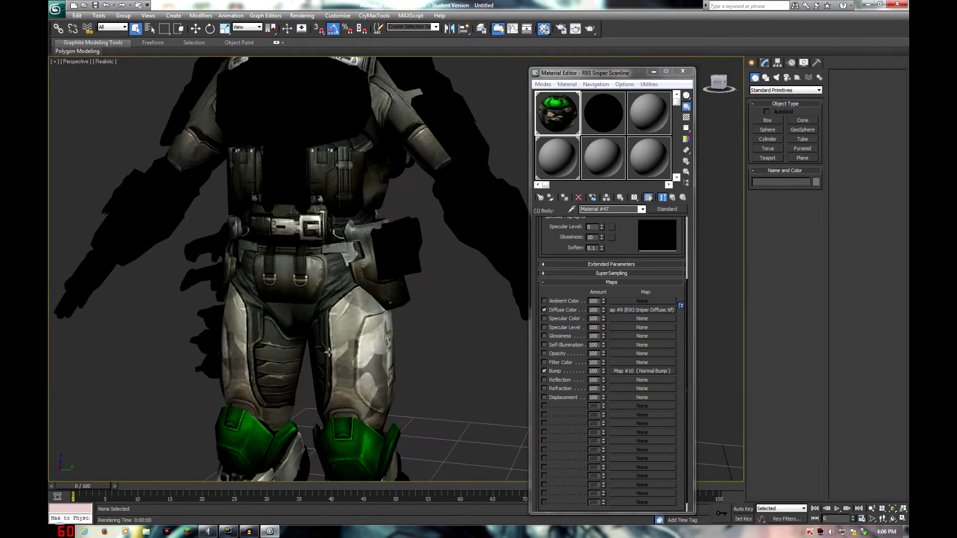
{"action": "key", "text": "F10"}
{"action": "left_click", "coordinate": [234, 432]}
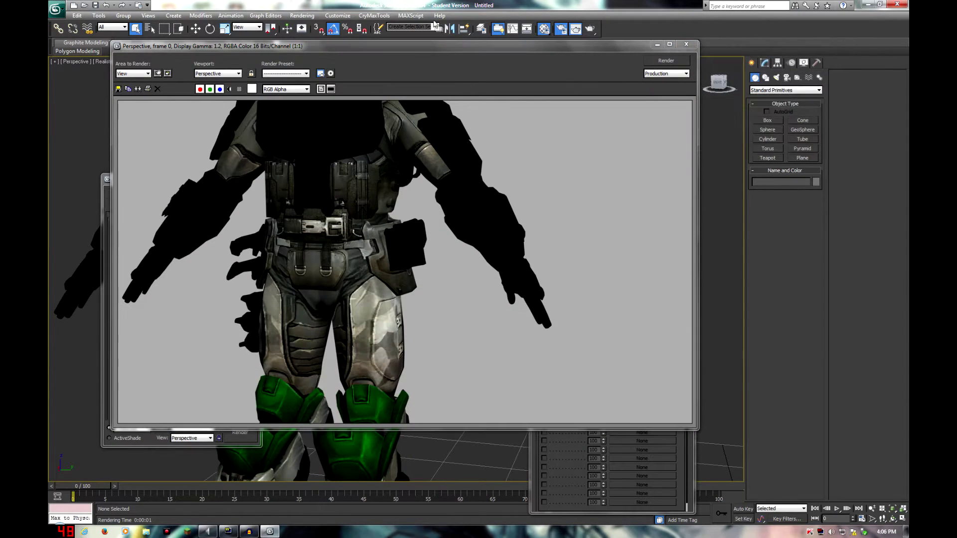
{"action": "left_click_drag", "start_coordinate": [433, 43], "coordinate": [732, 55]}
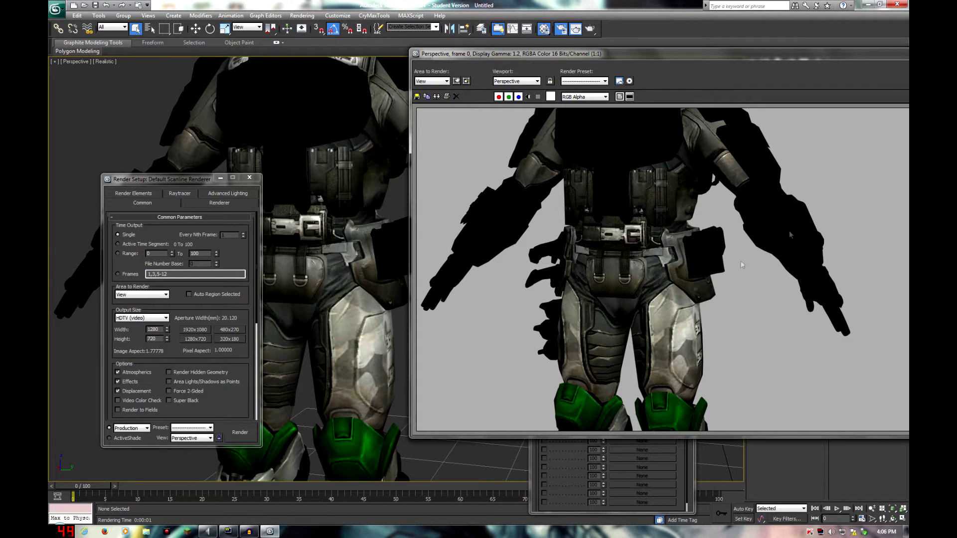
{"action": "left_click_drag", "start_coordinate": [855, 60], "coordinate": [682, 75]}
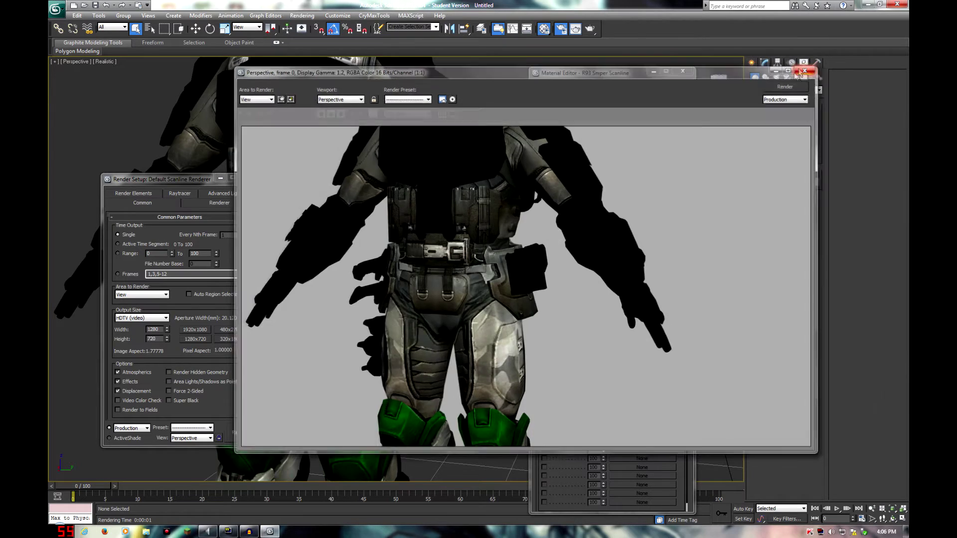
{"action": "left_click", "coordinate": [804, 69]}
{"action": "left_click", "coordinate": [248, 178]}
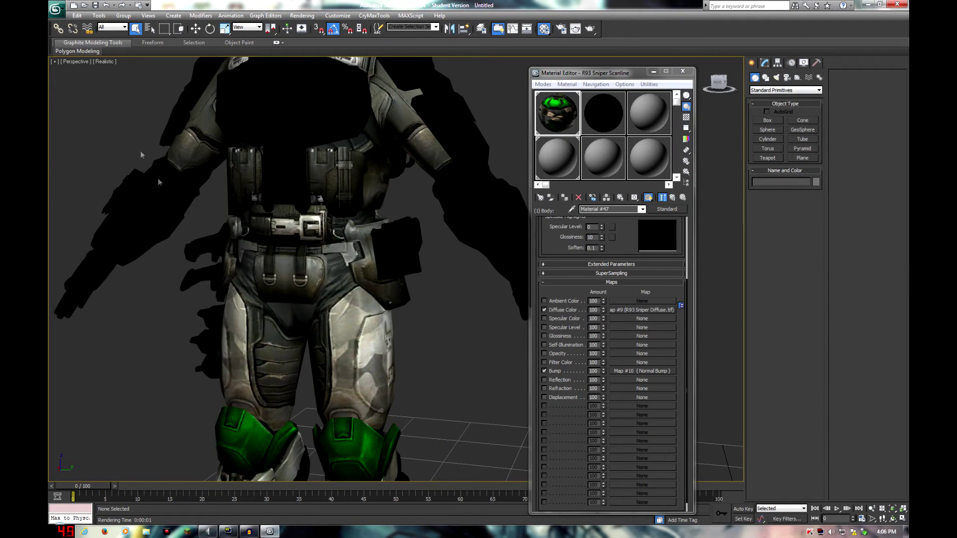
Switch the Perspective viewport's material display to Realistic Materials with Maps
{"action": "scroll", "coordinate": [192, 229], "scroll_direction": "down", "scroll_amount": 3}
{"action": "middle_click_drag", "start_coordinate": [193, 228], "coordinate": [229, 249], "text": "alt"}
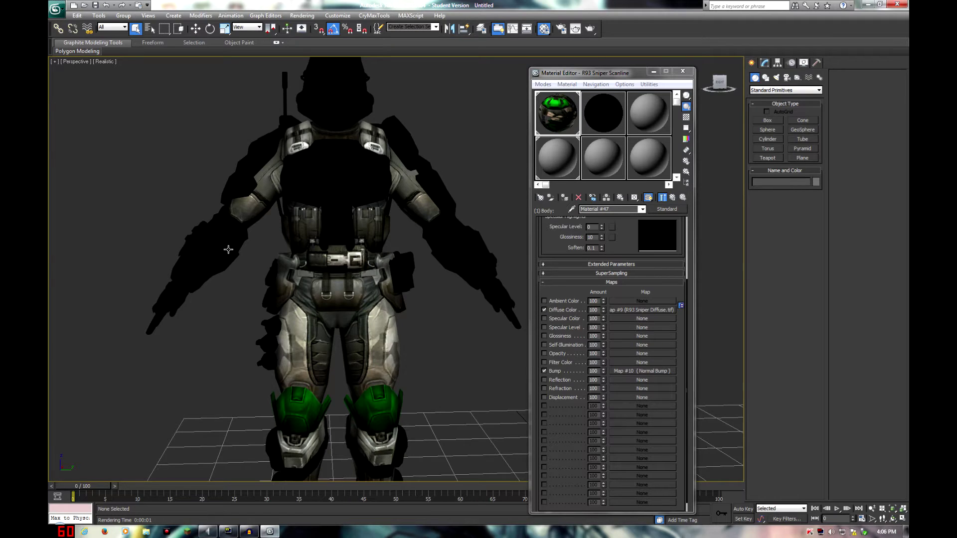
{"action": "scroll", "coordinate": [181, 278], "scroll_direction": "up", "scroll_amount": 5}
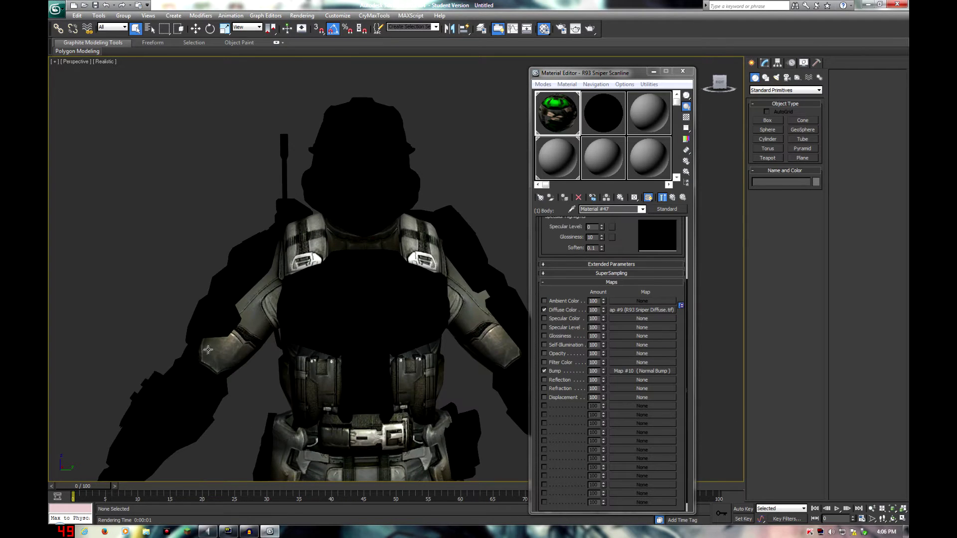
{"action": "left_click", "coordinate": [104, 62]}
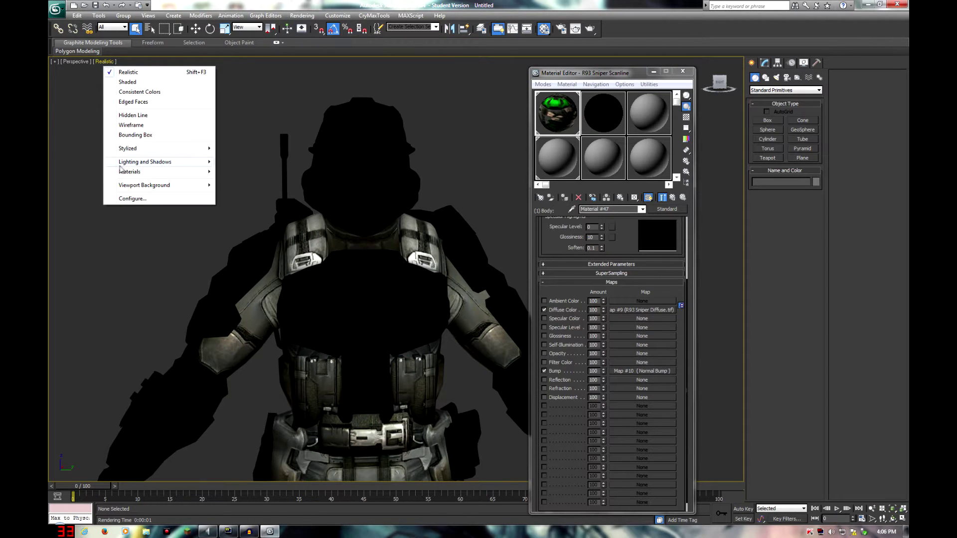
{"action": "mouse_move", "coordinate": [125, 171]}
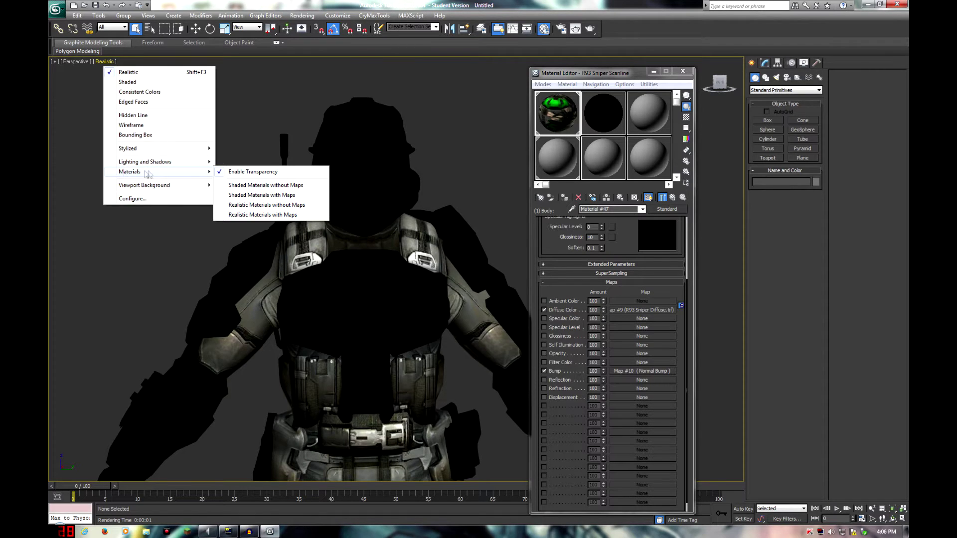
{"action": "left_click", "coordinate": [239, 215]}
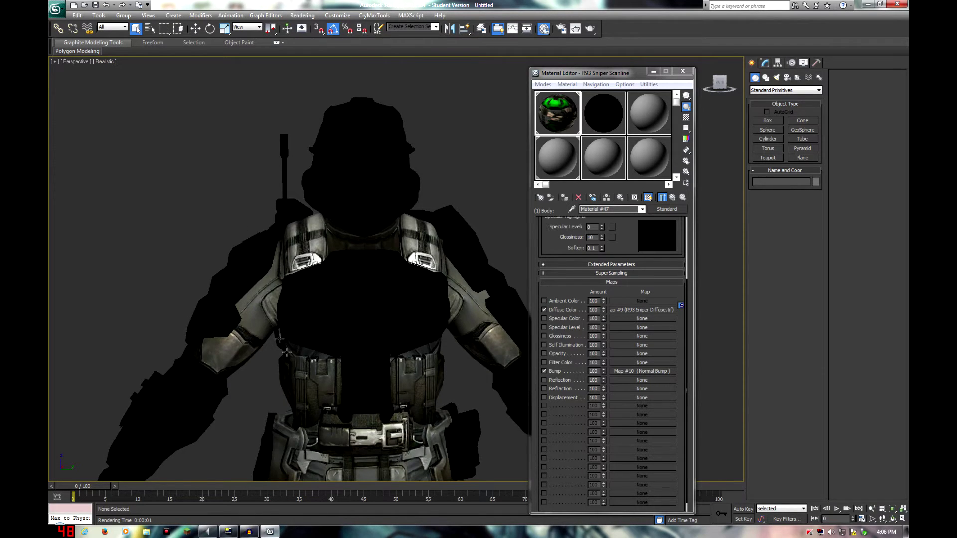
Set the Body material's bump amount to 0, and undo and redo the change to compare the normal map's effect before restoring it
{"action": "middle_click_drag", "start_coordinate": [279, 406], "coordinate": [268, 305]}
{"action": "middle_click_drag", "start_coordinate": [288, 422], "coordinate": [285, 343]}
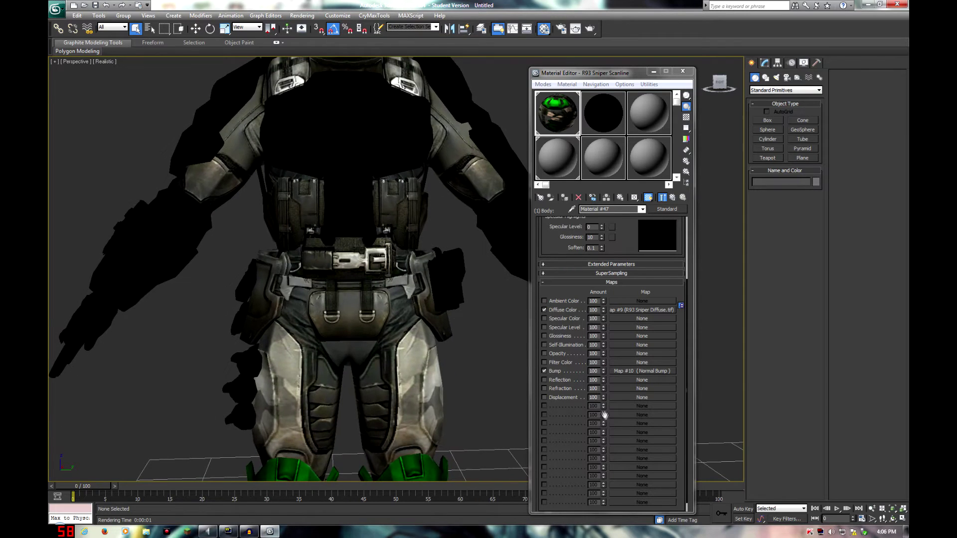
{"action": "left_click_drag", "start_coordinate": [598, 371], "coordinate": [513, 365]}
{"action": "type", "text": "0"}
{"action": "key", "text": "Return"}
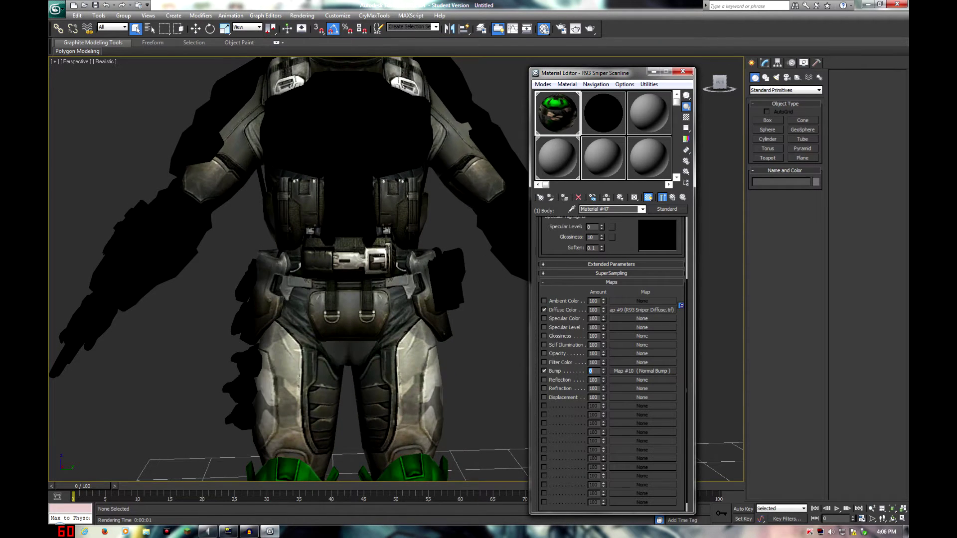
{"action": "left_click", "coordinate": [455, 362]}
{"action": "key", "text": "ctrl+z"}
{"action": "key", "text": "ctrl+y"}
{"action": "key", "text": "ctrl+z"}
Copy the Body material's diffuse bitmap into its Specular Level slot and set the glossiness to 60
{"action": "middle_click_drag", "start_coordinate": [295, 274], "coordinate": [331, 327], "text": "alt"}
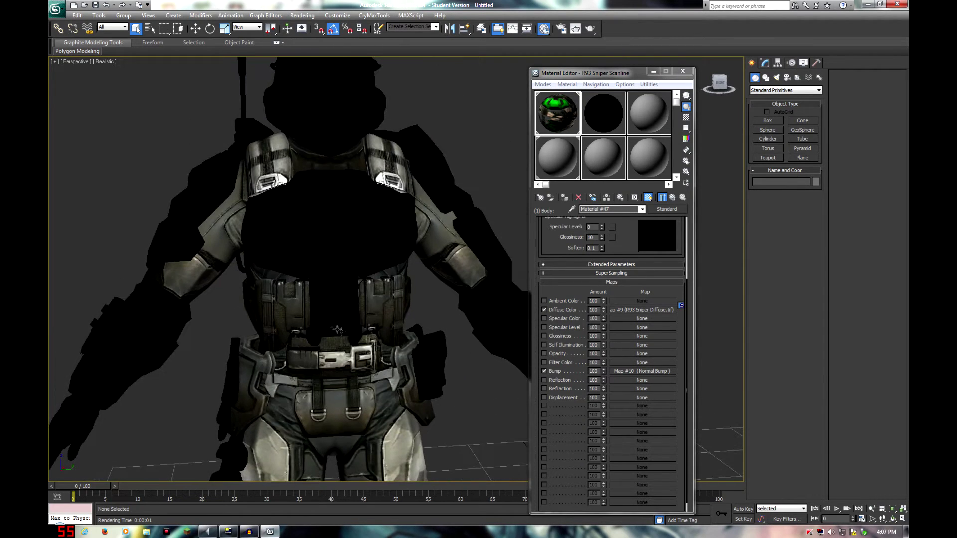
{"action": "scroll", "coordinate": [369, 309], "scroll_direction": "down", "scroll_amount": 3}
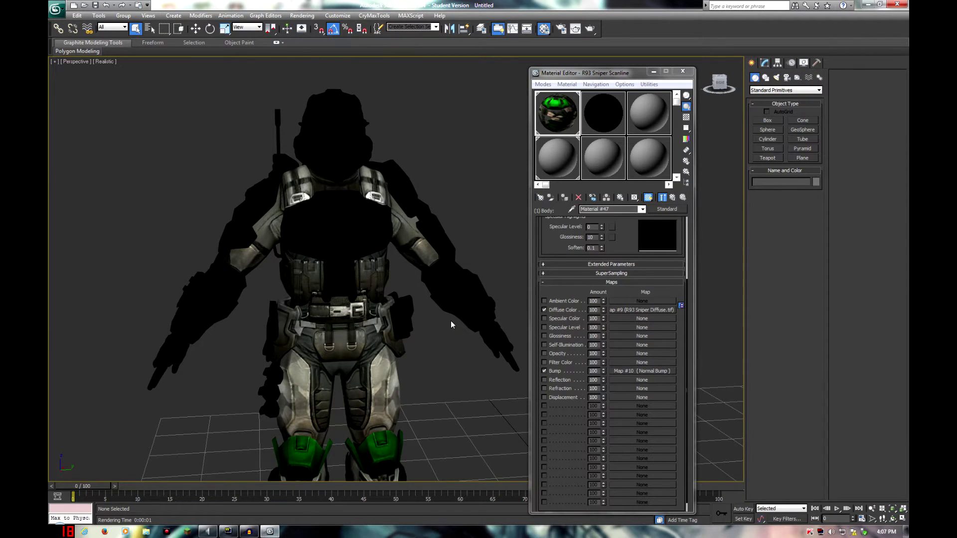
{"action": "right_click", "coordinate": [639, 310]}
{"action": "left_click", "coordinate": [651, 329]}
{"action": "right_click", "coordinate": [628, 328]}
{"action": "left_click", "coordinate": [642, 338]}
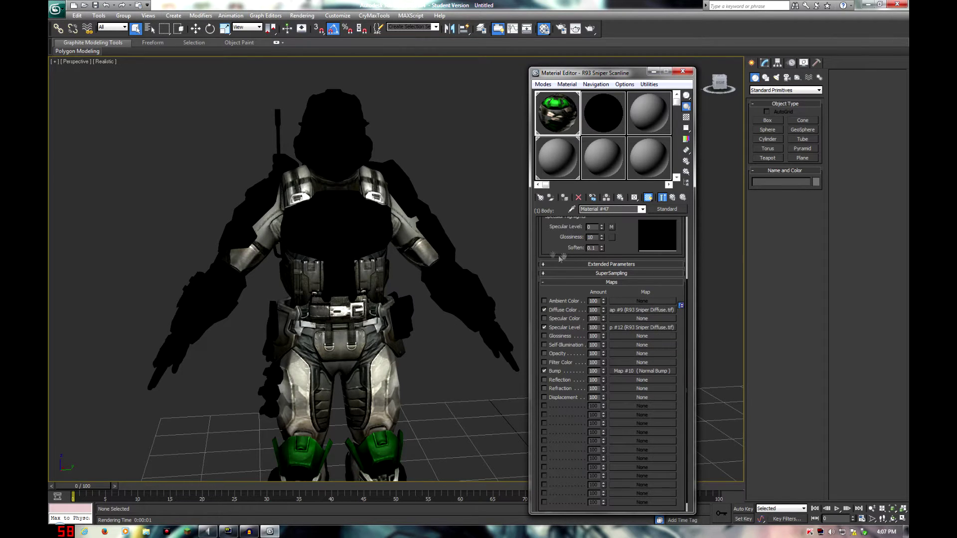
{"action": "type", "text": "60"}
{"action": "key", "text": "Return"}
Display edged faces in the Perspective viewport and assign a Standard material to the Helmet slot of the R93 Sniper Scanline material
{"action": "left_click", "coordinate": [669, 202]}
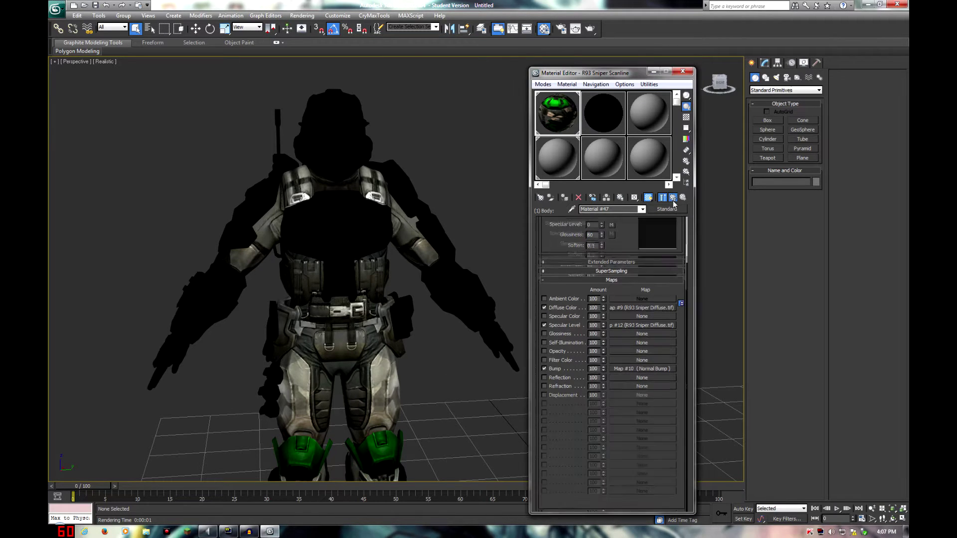
{"action": "scroll", "coordinate": [345, 341], "scroll_direction": "up", "scroll_amount": 3}
{"action": "scroll", "coordinate": [345, 341], "scroll_direction": "up", "scroll_amount": 5}
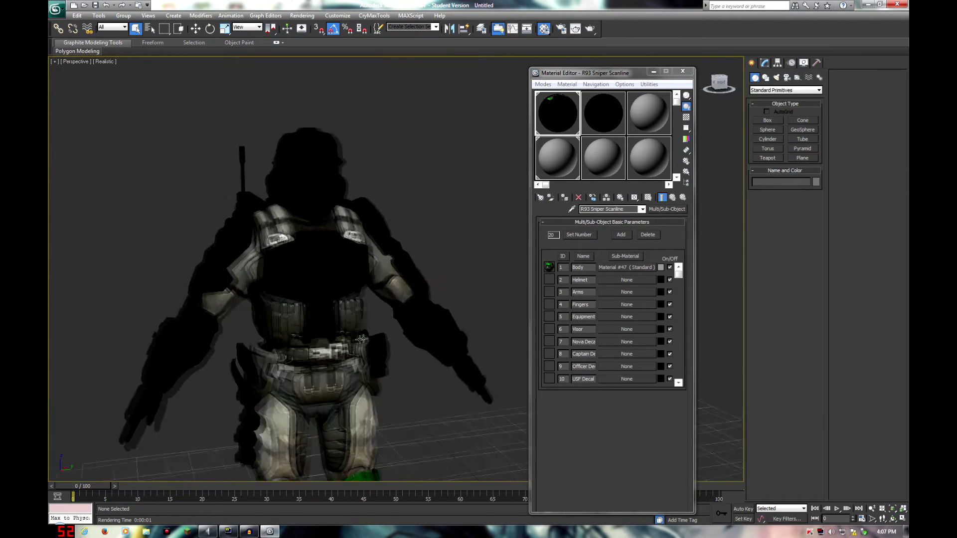
{"action": "key", "text": "F4"}
{"action": "middle_click_drag", "start_coordinate": [394, 343], "coordinate": [406, 347]}
{"action": "scroll", "coordinate": [405, 347], "scroll_direction": "up", "scroll_amount": 3}
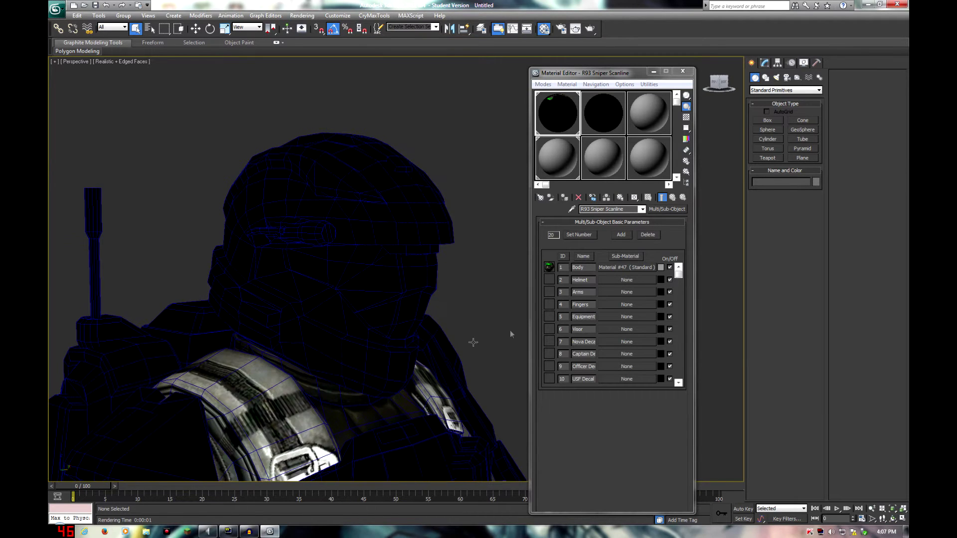
{"action": "left_click", "coordinate": [624, 280]}
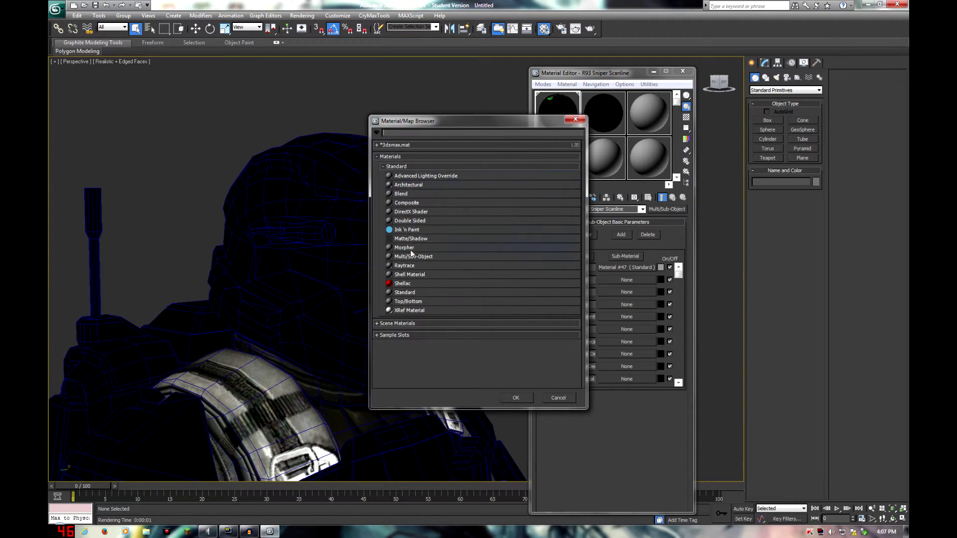
{"action": "double_click", "coordinate": [409, 292]}
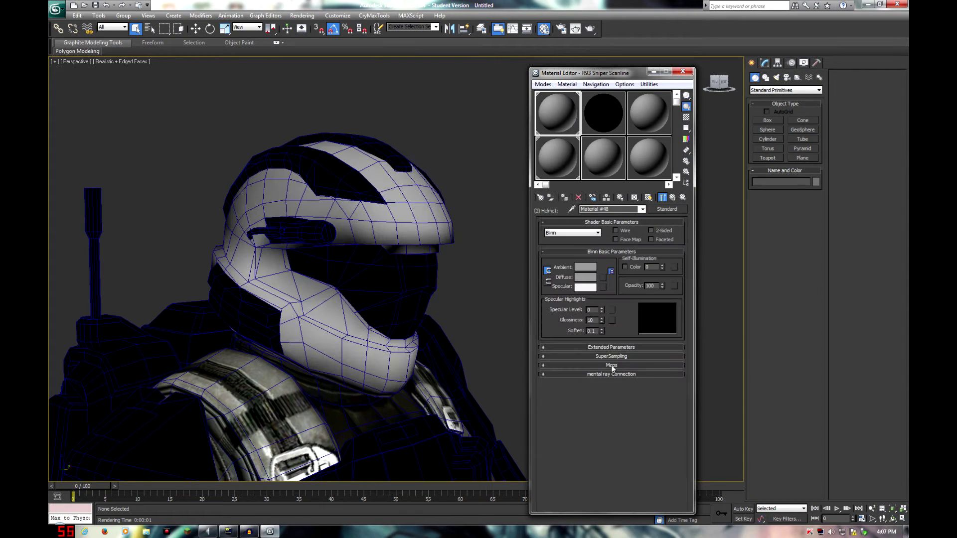
Load R93 Sniper Helmet.tif from the R93 Sniper Bitmaps folder as the Helmet material's diffuse map and display it in the viewport
{"action": "left_click", "coordinate": [611, 365]}
{"action": "left_click", "coordinate": [633, 310]}
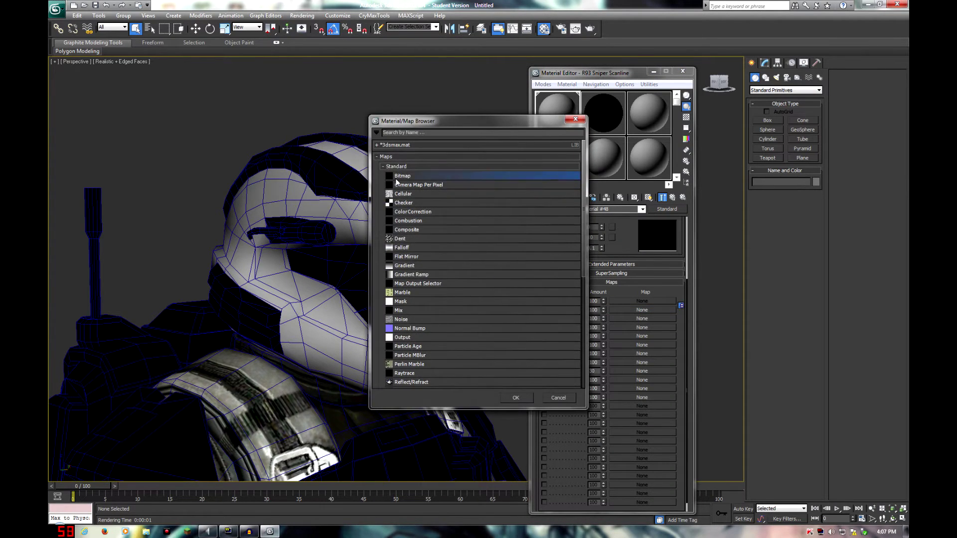
{"action": "double_click", "coordinate": [398, 176]}
{"action": "left_click", "coordinate": [256, 22]}
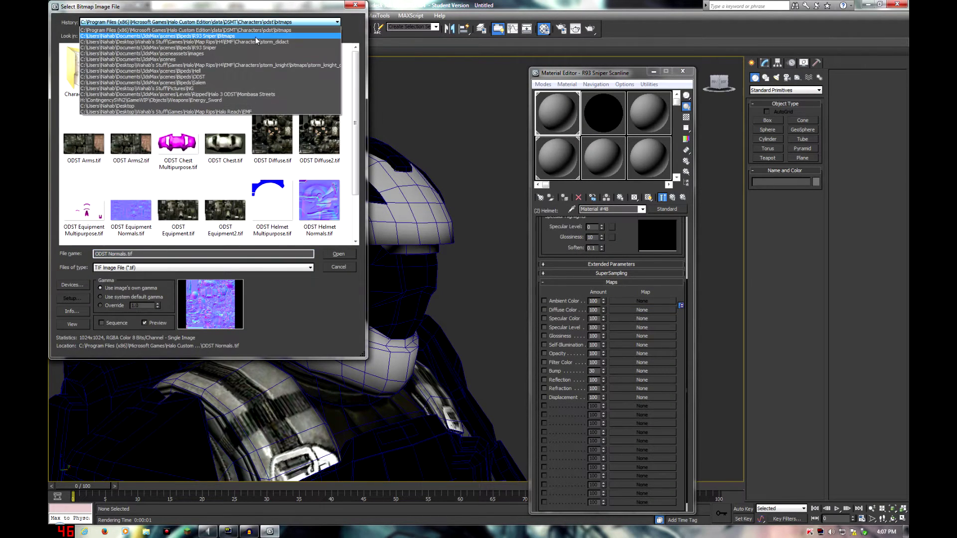
{"action": "left_click", "coordinate": [199, 36]}
{"action": "double_click", "coordinate": [319, 75]}
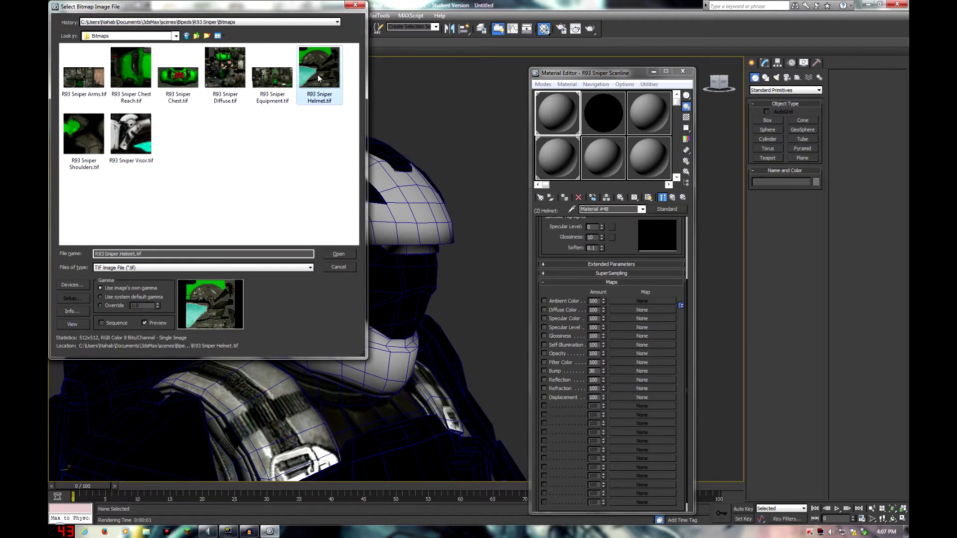
{"action": "left_click", "coordinate": [673, 197]}
{"action": "left_click", "coordinate": [648, 198]}
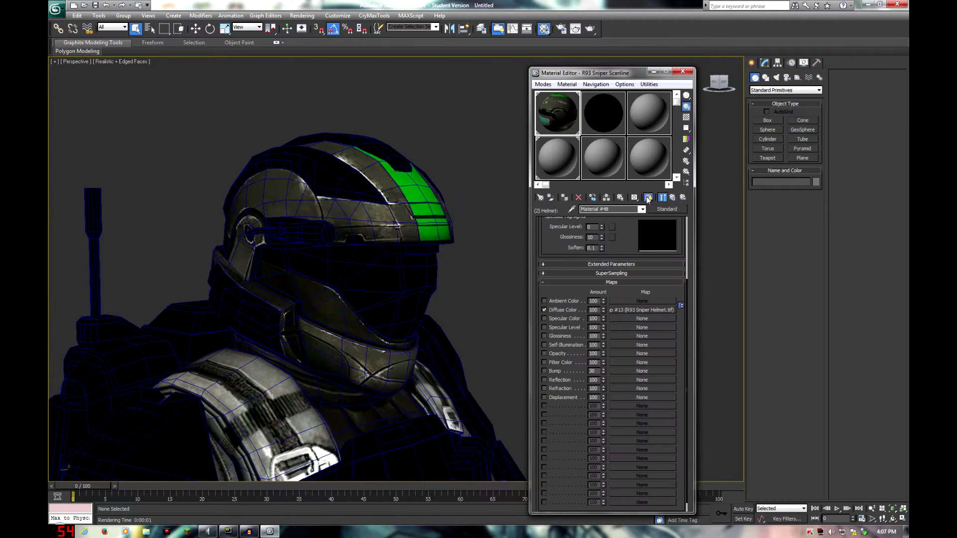
Add a Normal Bump map to the Helmet material's Bump slot, using ODST Helmet Normals.tif from the odst bitmaps folder as its normal
{"action": "left_click", "coordinate": [622, 372]}
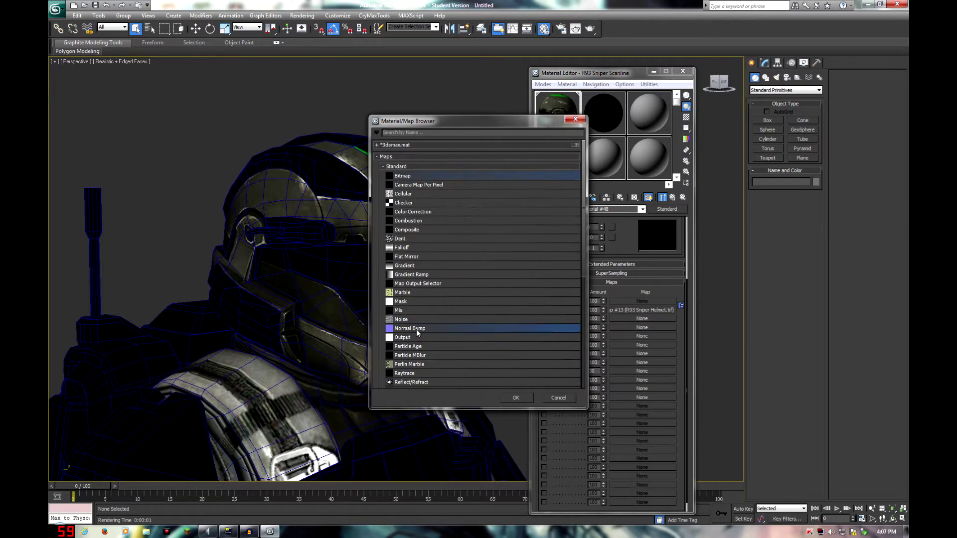
{"action": "double_click", "coordinate": [417, 329]}
{"action": "left_click", "coordinate": [613, 235]}
{"action": "double_click", "coordinate": [424, 176]}
{"action": "left_click", "coordinate": [214, 23]}
{"action": "left_click", "coordinate": [215, 35]}
{"action": "double_click", "coordinate": [313, 202]}
{"action": "left_click", "coordinate": [676, 200]}
{"action": "left_click", "coordinate": [676, 201]}
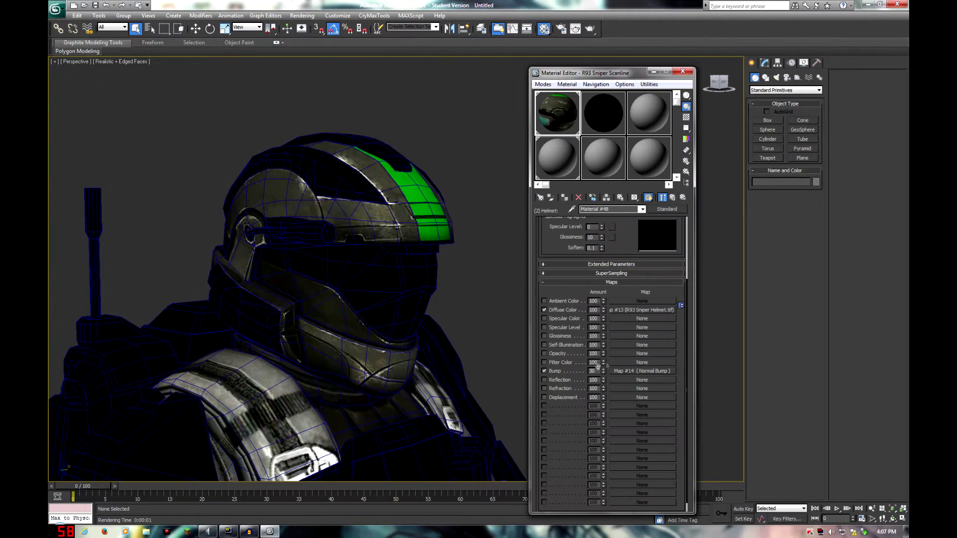
Set the Helmet material's bump amount to 100
{"action": "key", "text": "BackSpace"}
{"action": "key", "text": "BackSpace"}
{"action": "type", "text": "100"}
{"action": "key", "text": "Return"}
Display realistic materials with maps in the Perspective viewport and turn off the edged faces
{"action": "left_click", "coordinate": [114, 66]}
{"action": "mouse_move", "coordinate": [149, 175]}
{"action": "left_click", "coordinate": [257, 215]}
{"action": "middle_click_drag", "start_coordinate": [319, 361], "coordinate": [314, 334]}
{"action": "key", "text": "F4"}
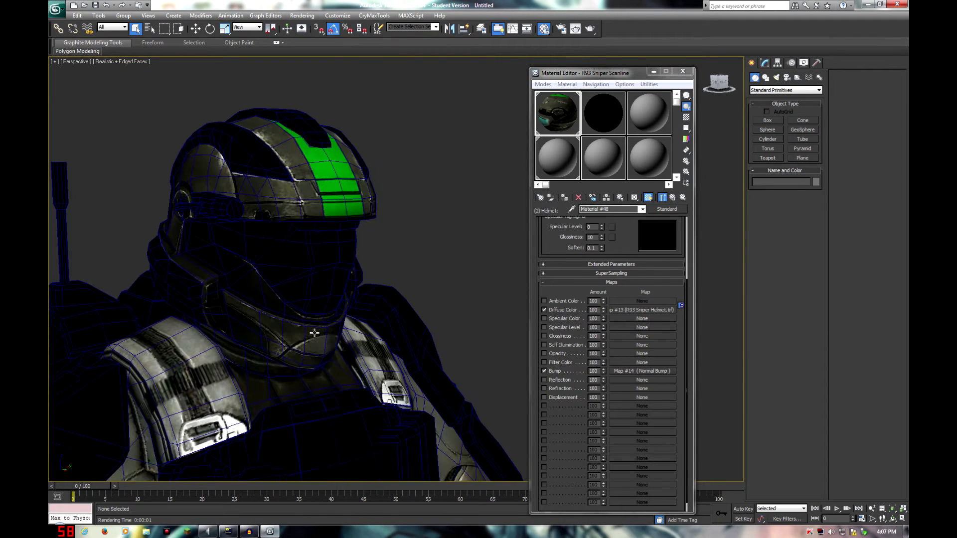
Set the Helmet material's bump amount to 0, and undo and redo the change to compare the normal map's effect before restoring it
{"action": "right_click", "coordinate": [603, 373]}
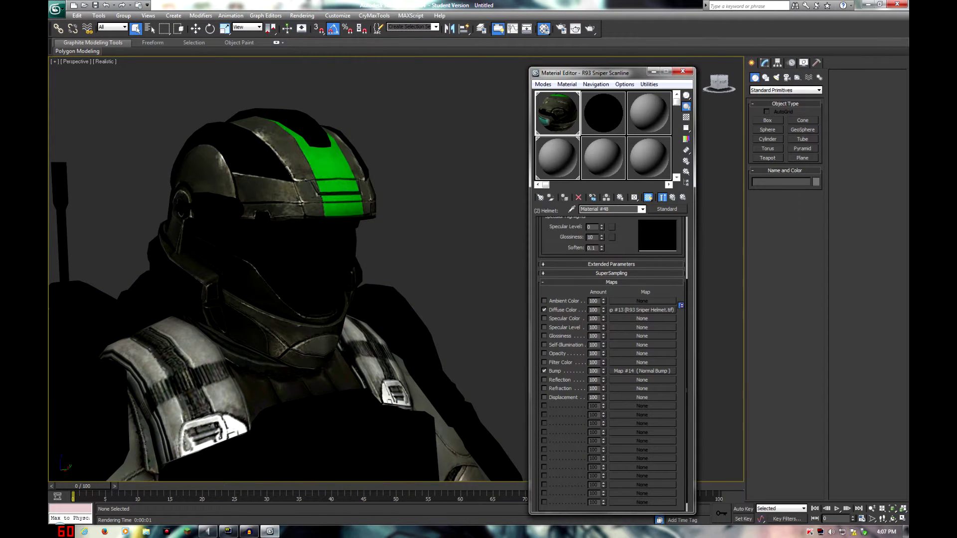
{"action": "left_click", "coordinate": [385, 281]}
{"action": "key", "text": "ctrl+z"}
{"action": "key", "text": "ctrl+y"}
{"action": "key", "text": "ctrl+z"}
{"action": "middle_click_drag", "start_coordinate": [381, 288], "coordinate": [333, 301], "text": "alt"}
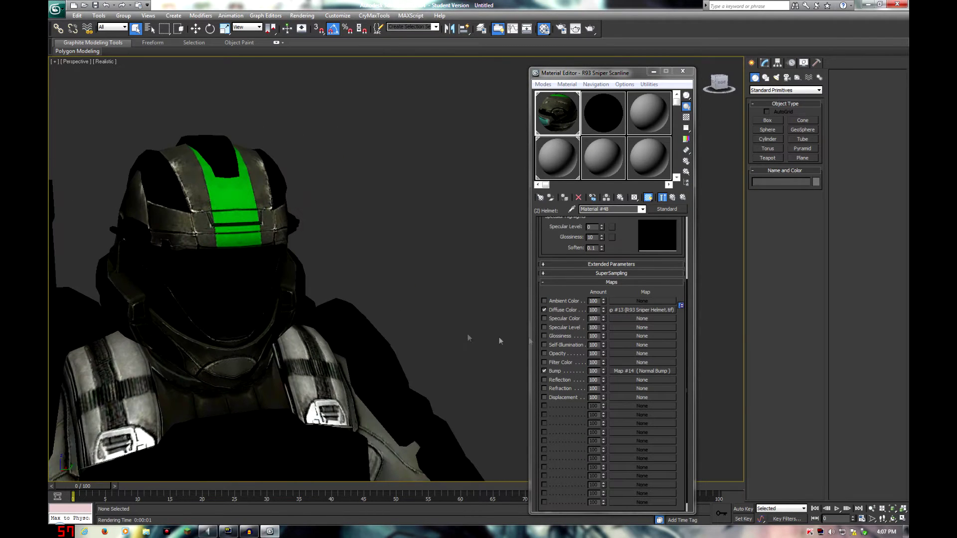
Load Helmet Spec.tif as a bitmap in the Helmet material's Specular Level slot
{"action": "left_click", "coordinate": [615, 327]}
{"action": "left_click", "coordinate": [559, 398]}
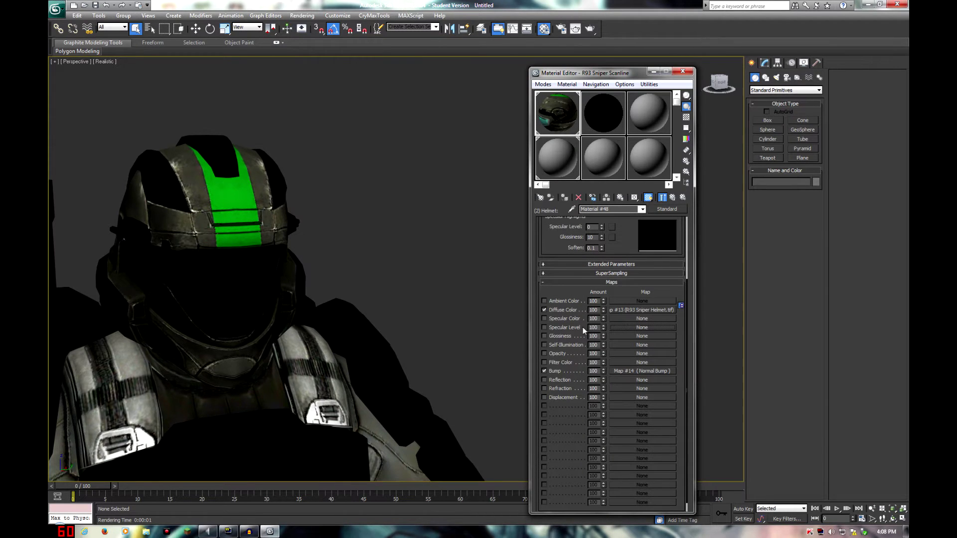
{"action": "middle_click_drag", "start_coordinate": [331, 327], "coordinate": [356, 334], "text": "alt"}
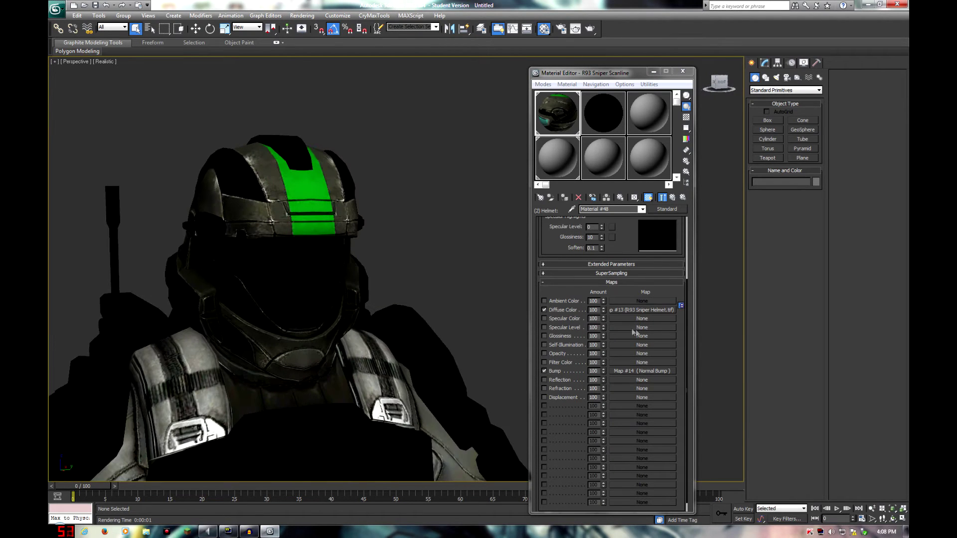
{"action": "left_click", "coordinate": [613, 328]}
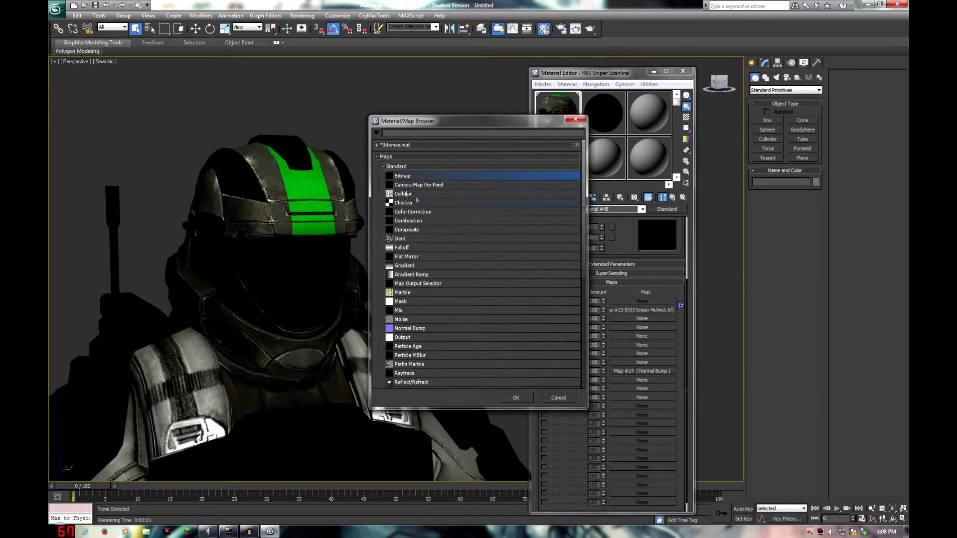
{"action": "double_click", "coordinate": [394, 175]}
{"action": "left_click", "coordinate": [208, 84]}
{"action": "double_click", "coordinate": [208, 84]}
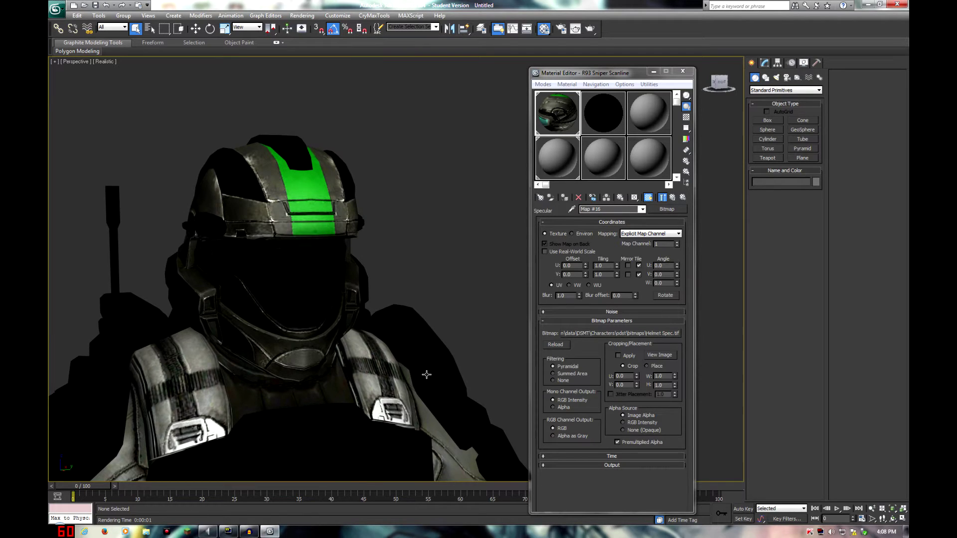
Try Alpha as the Helmet Spec bitmap's mono channel output, and return it to RGB Intensity
{"action": "left_click", "coordinate": [553, 407]}
{"action": "mouse_move", "coordinate": [357, 300]}
{"action": "middle_mouse_down", "text": "alt"}
{"action": "mouse_move", "coordinate": [335, 330]}
{"action": "mouse_move", "coordinate": [272, 355]}
{"action": "mouse_move", "coordinate": [344, 366]}
{"action": "middle_mouse_up", "text": "alt"}
{"action": "left_click", "coordinate": [571, 400]}
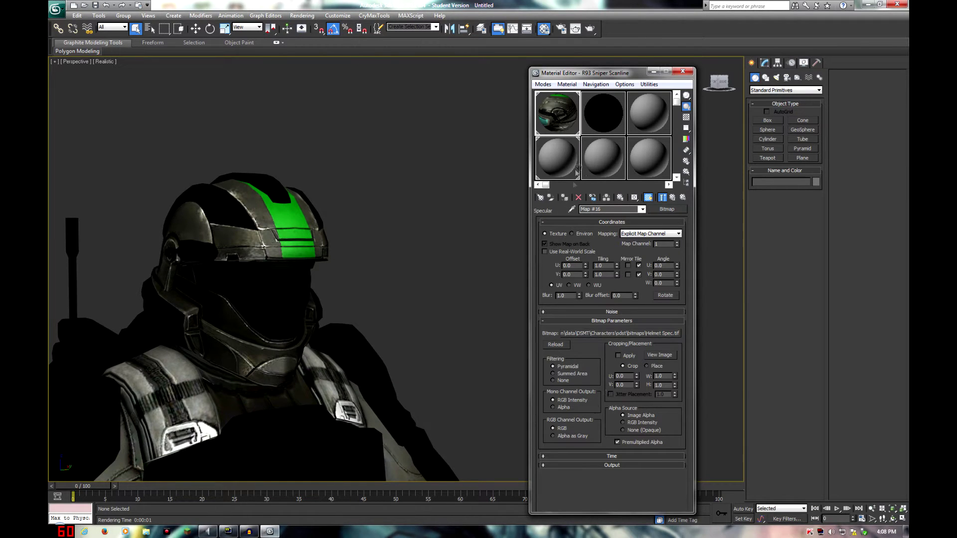
Set the Helmet material's glossiness to 60 and inspect the helmet's highlights from several angles
{"action": "left_click", "coordinate": [673, 198]}
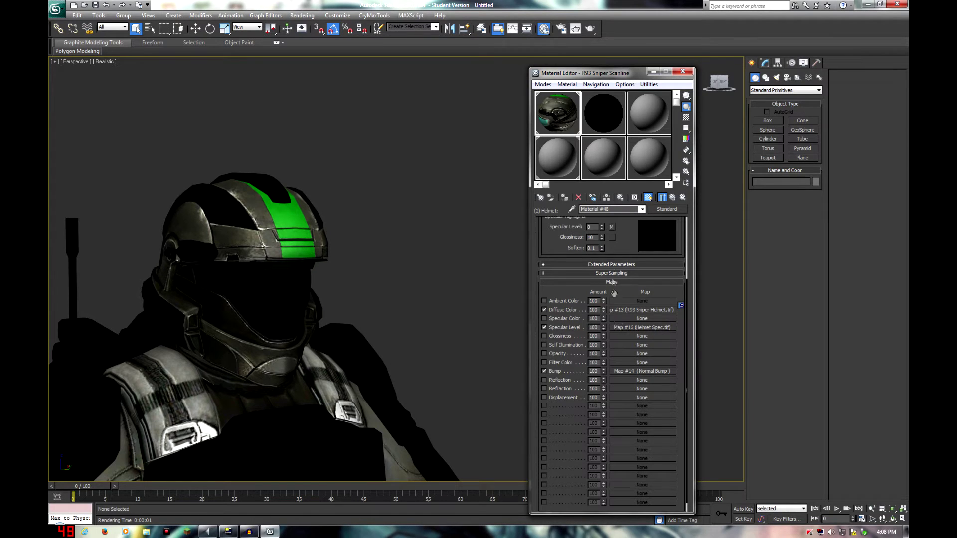
{"action": "type", "text": "60"}
{"action": "key", "text": "Return"}
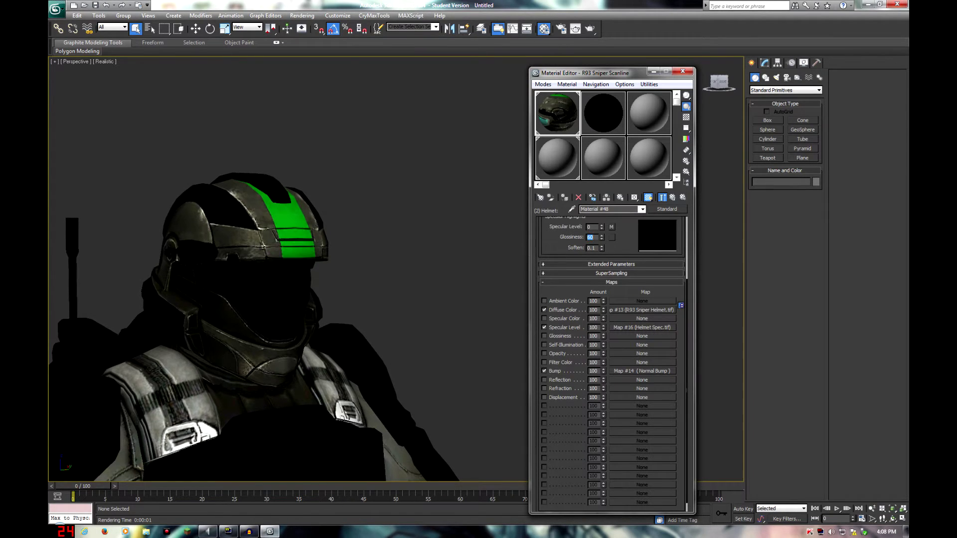
{"action": "middle_click_drag", "start_coordinate": [327, 322], "coordinate": [369, 368]}
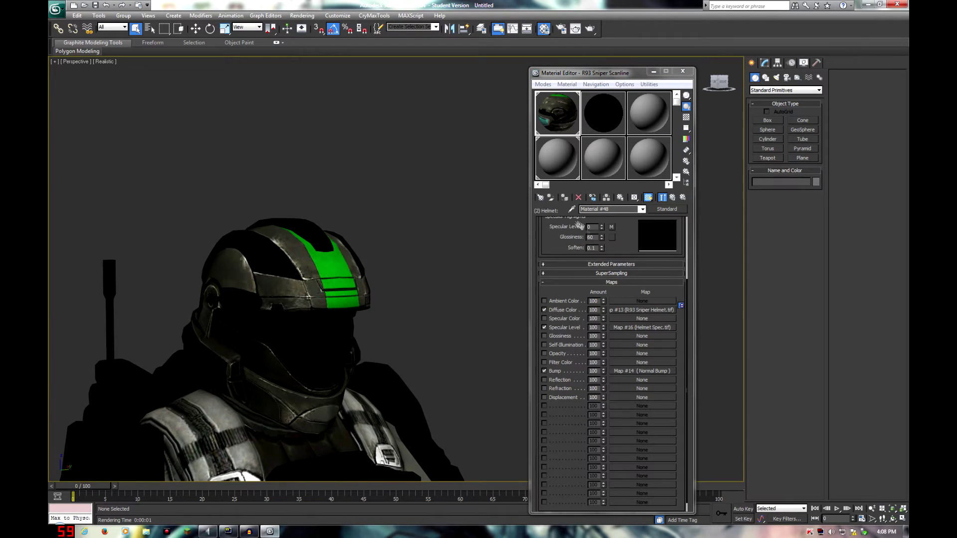
{"action": "mouse_move", "coordinate": [381, 309]}
{"action": "middle_mouse_down", "text": "alt"}
{"action": "mouse_move", "coordinate": [271, 306]}
{"action": "mouse_move", "coordinate": [391, 307]}
{"action": "mouse_move", "coordinate": [237, 314]}
{"action": "mouse_move", "coordinate": [369, 312]}
{"action": "mouse_move", "coordinate": [265, 312]}
{"action": "mouse_move", "coordinate": [354, 274]}
{"action": "mouse_move", "coordinate": [349, 284]}
{"action": "mouse_move", "coordinate": [383, 302]}
{"action": "middle_mouse_up", "text": "alt"}
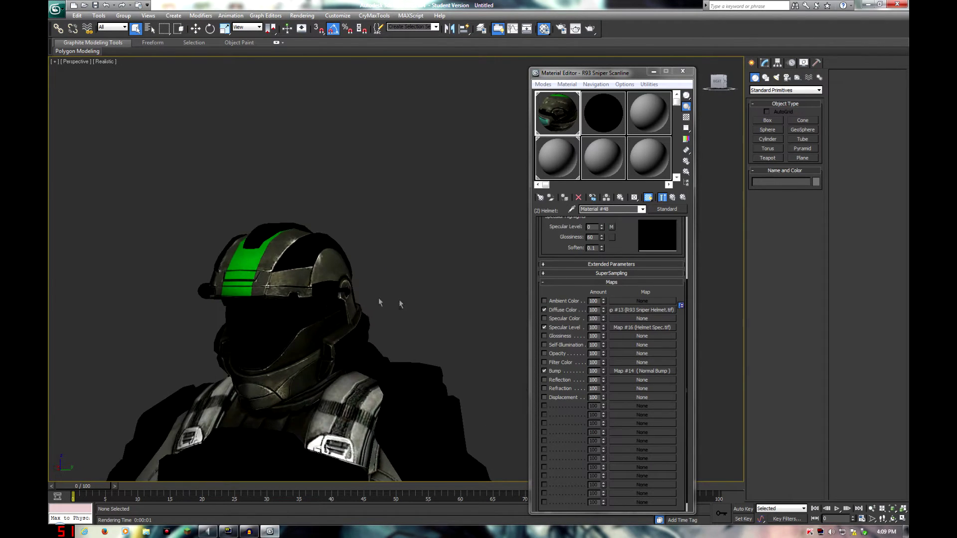
Set the Helmet material's glossiness to 10 and check the highlights on the helmet
{"action": "left_click_drag", "start_coordinate": [595, 238], "coordinate": [501, 231]}
{"action": "type", "text": "10"}
{"action": "key", "text": "Return"}
{"action": "mouse_move", "coordinate": [303, 344]}
{"action": "middle_mouse_down", "text": "alt"}
{"action": "mouse_move", "coordinate": [389, 343]}
{"action": "mouse_move", "coordinate": [344, 344]}
{"action": "middle_mouse_up", "text": "alt"}
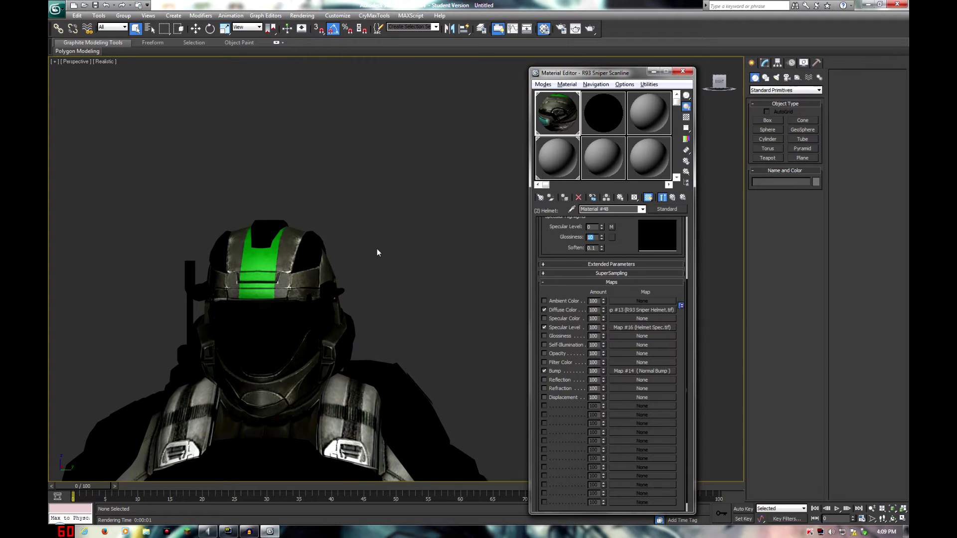
{"action": "key", "text": "Return"}
{"action": "left_click", "coordinate": [372, 350]}
{"action": "scroll", "coordinate": [371, 350], "scroll_direction": "down", "scroll_amount": 3}
{"action": "middle_click_drag", "start_coordinate": [371, 350], "coordinate": [377, 331], "text": "alt"}
Assign a Standard material to the Visor slot of the R93 Sniper Scanline material
{"action": "left_click", "coordinate": [672, 198]}
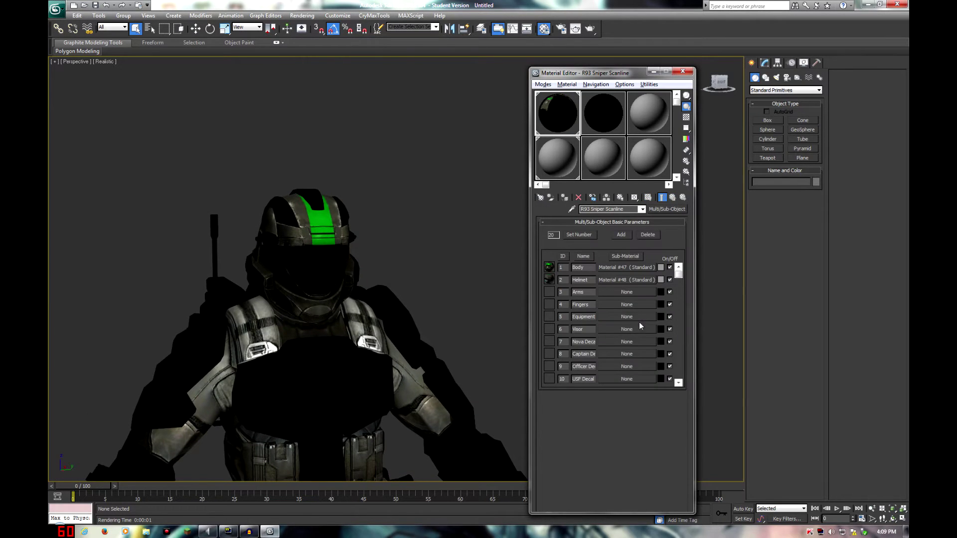
{"action": "left_click", "coordinate": [609, 327]}
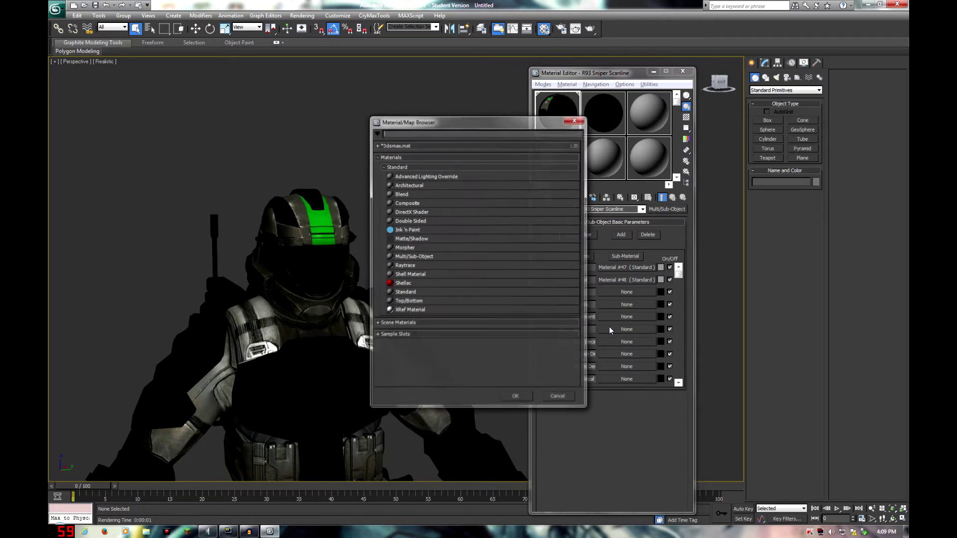
{"action": "double_click", "coordinate": [407, 293]}
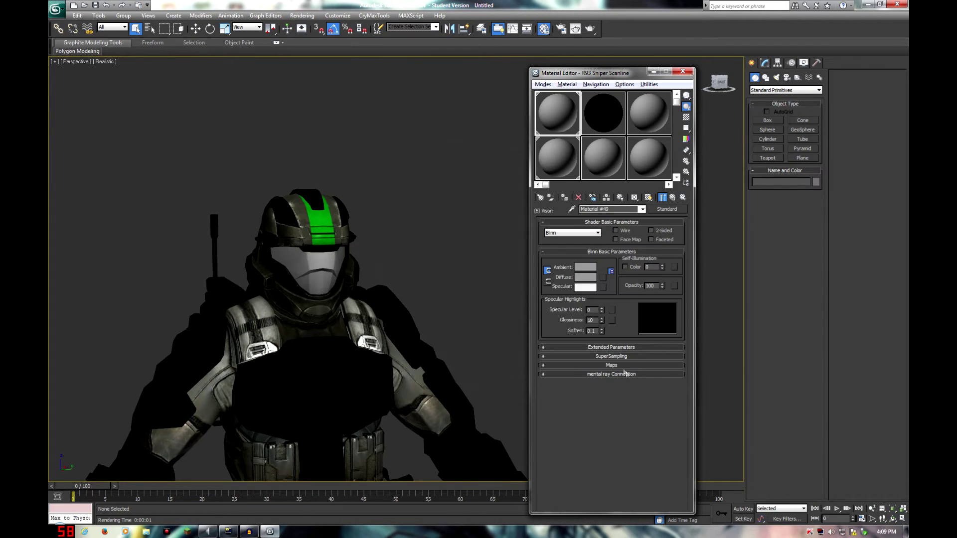
Load R93 Sniper Visor.tif from the R93 Sniper Bitmaps folder as the Visor material's diffuse map and display it in the viewport
{"action": "scroll", "coordinate": [630, 371], "scroll_direction": "down", "scroll_amount": 5}
{"action": "left_click", "coordinate": [618, 310]}
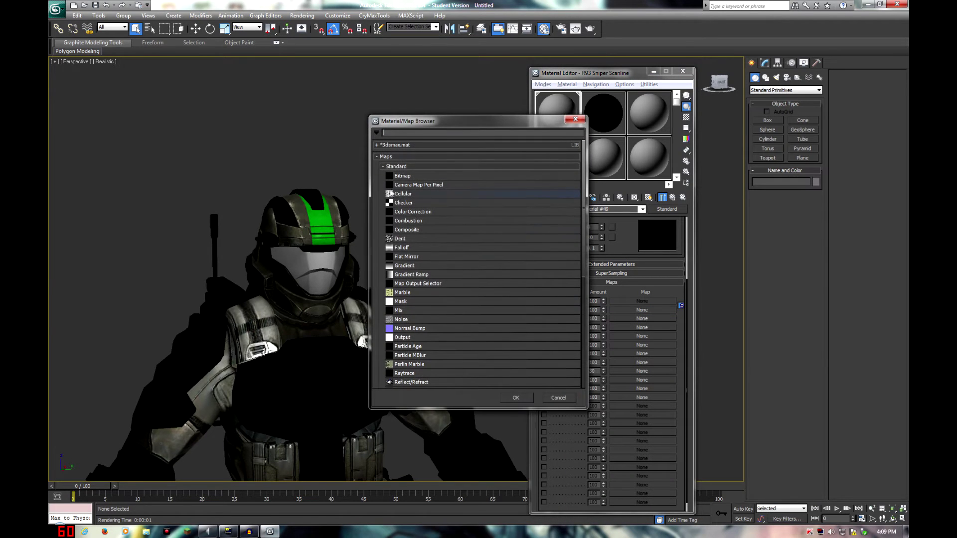
{"action": "double_click", "coordinate": [403, 176]}
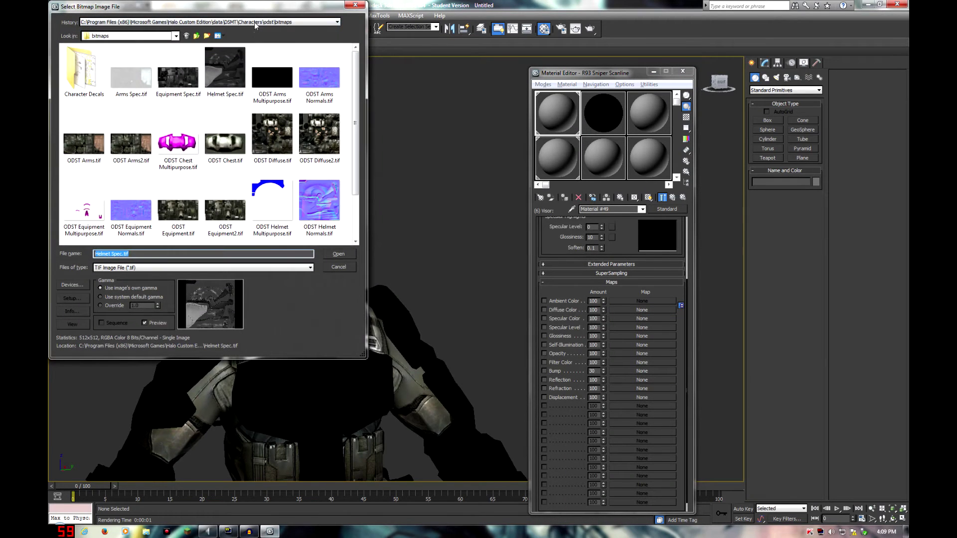
{"action": "left_click", "coordinate": [255, 23]}
{"action": "left_click", "coordinate": [255, 25]}
{"action": "double_click", "coordinate": [137, 131]}
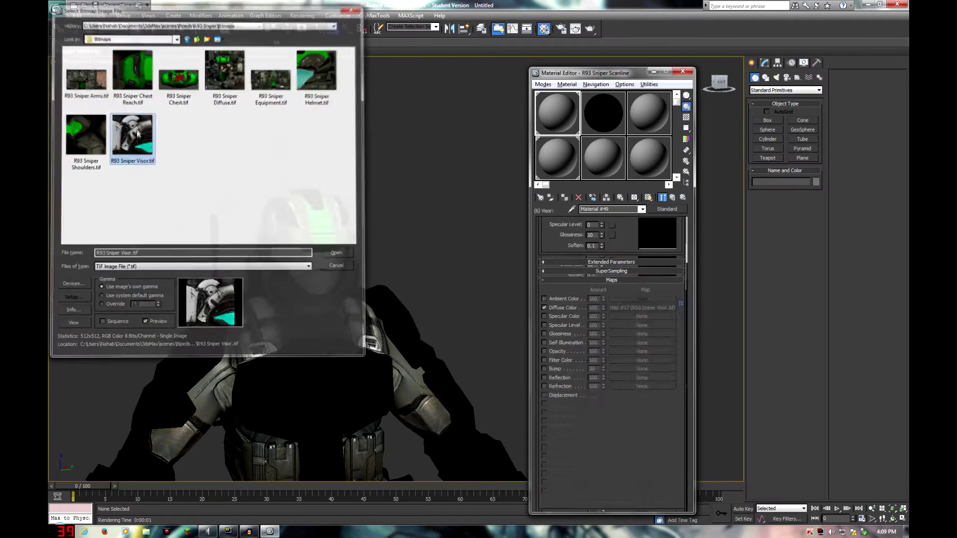
{"action": "left_click", "coordinate": [670, 198]}
{"action": "left_click", "coordinate": [648, 198]}
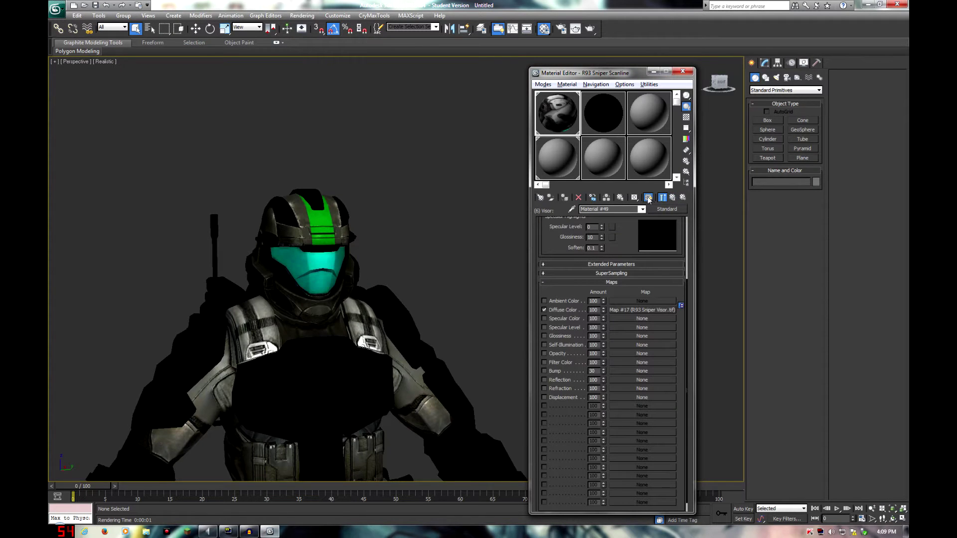
{"action": "scroll", "coordinate": [381, 289], "scroll_direction": "up", "scroll_amount": 3}
{"action": "key", "text": "F4"}
{"action": "key", "text": "F4"}
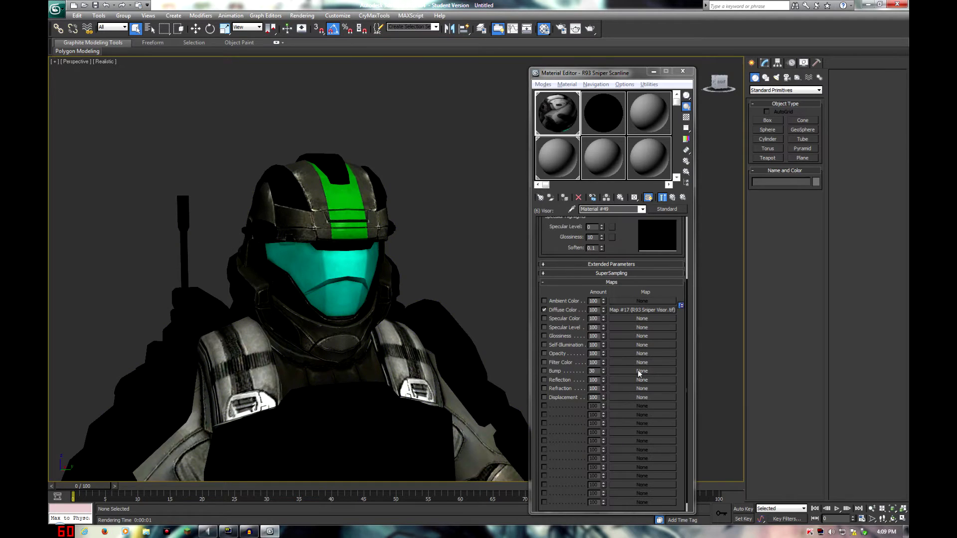
Add a Normal Bump map to the Visor material's Bump slot and start choosing a bitmap for its normal
{"action": "left_click", "coordinate": [640, 372]}
{"action": "double_click", "coordinate": [407, 327]}
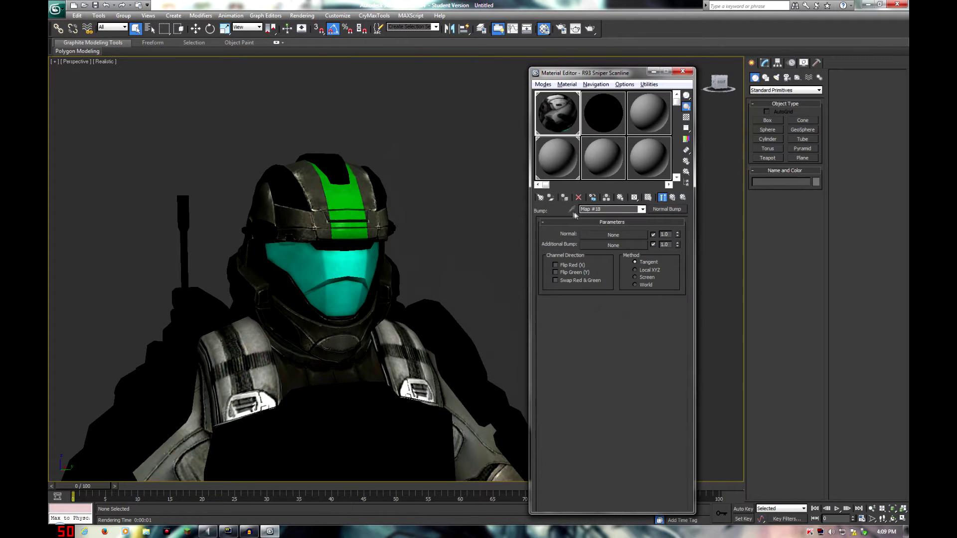
{"action": "left_click", "coordinate": [613, 234]}
{"action": "double_click", "coordinate": [417, 175]}
Browse to the EMF folder inside Map Rips\Halo Reach for the Visor's normal bitmap
{"action": "left_click", "coordinate": [239, 23]}
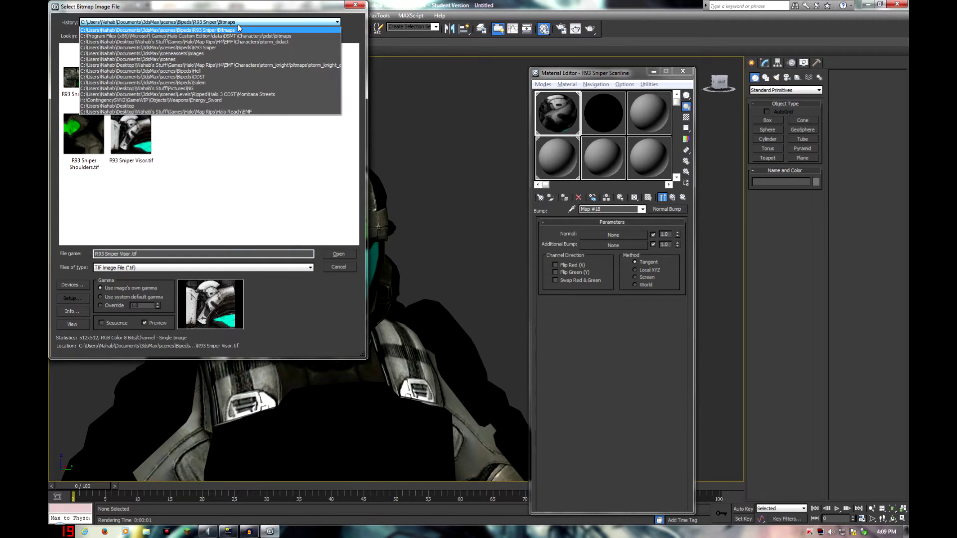
{"action": "left_click", "coordinate": [202, 64]}
{"action": "key", "text": "BackSpace"}
{"action": "key", "text": "BackSpace"}
{"action": "key", "text": "BackSpace"}
{"action": "key", "text": "BackSpace"}
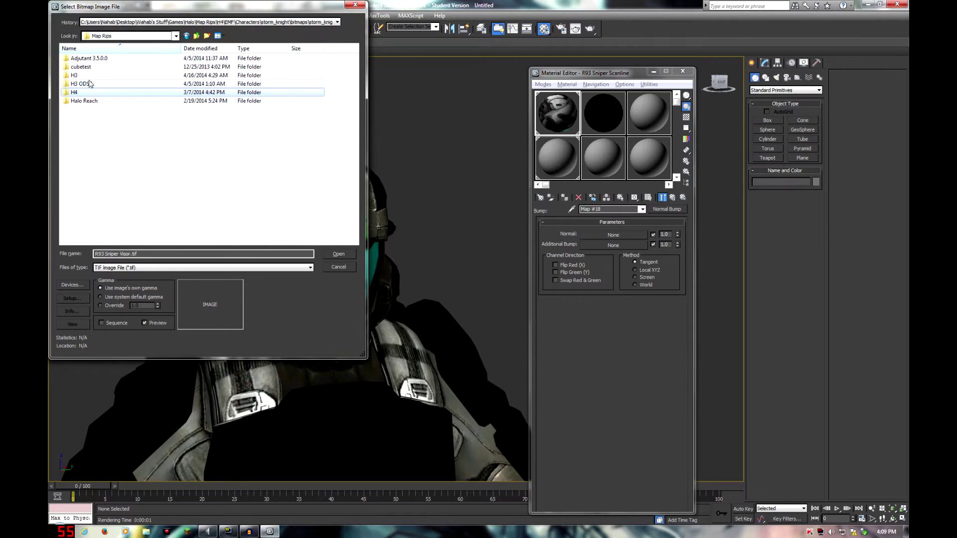
{"action": "double_click", "coordinate": [88, 101]}
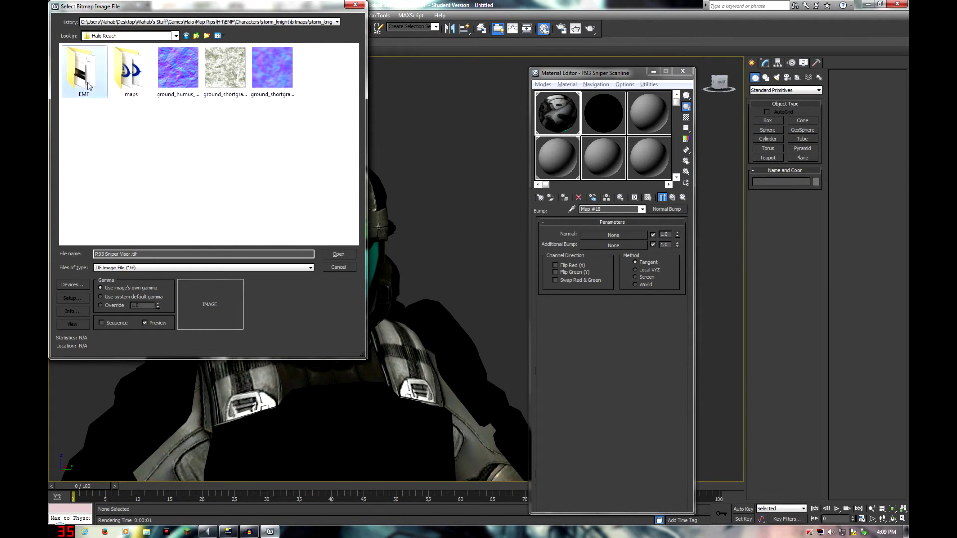
{"action": "double_click", "coordinate": [88, 86]}
Examine the textures in the civilian_male character's bitmaps folder, previewing civilian_male_variant_01_normal.tif
{"action": "double_click", "coordinate": [95, 59]}
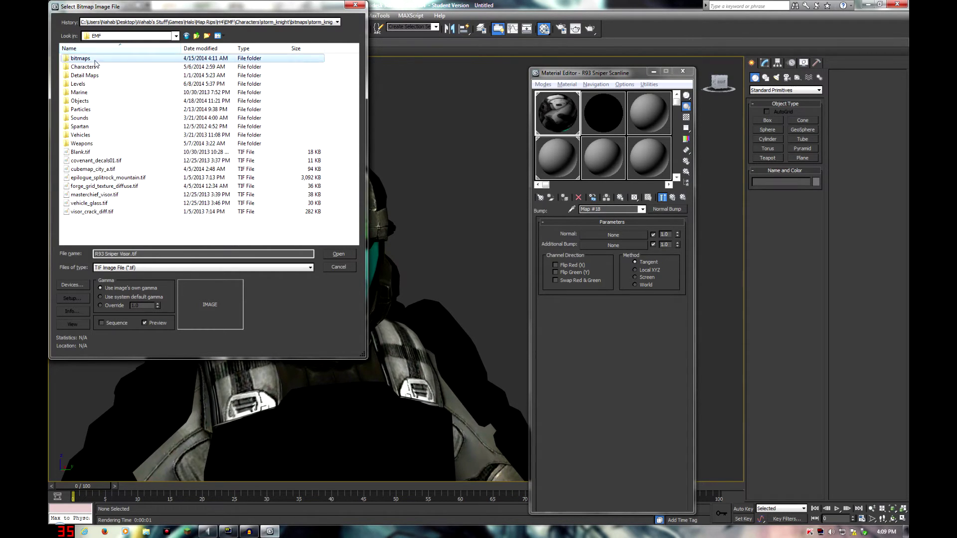
{"action": "double_click", "coordinate": [79, 75]}
{"action": "double_click", "coordinate": [90, 68]}
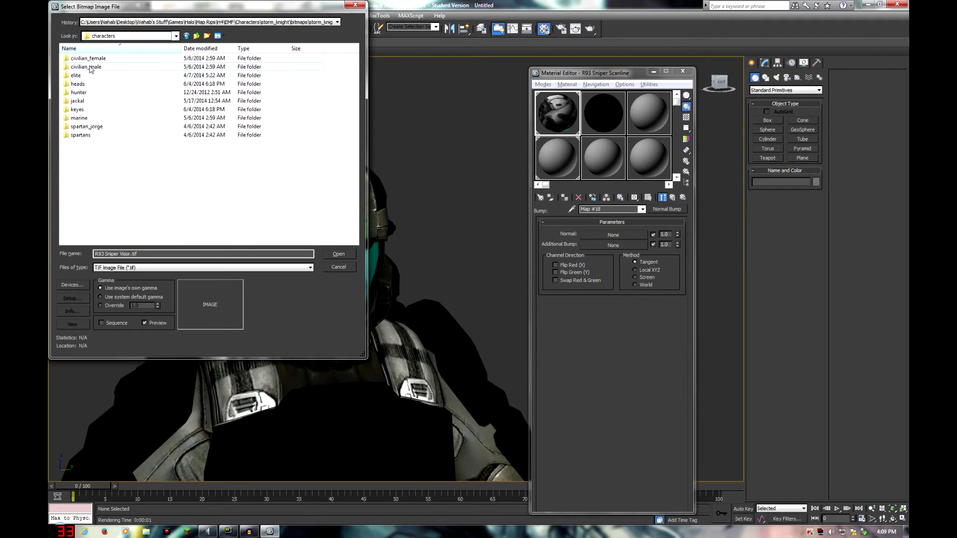
{"action": "double_click", "coordinate": [102, 68]}
{"action": "double_click", "coordinate": [95, 59]}
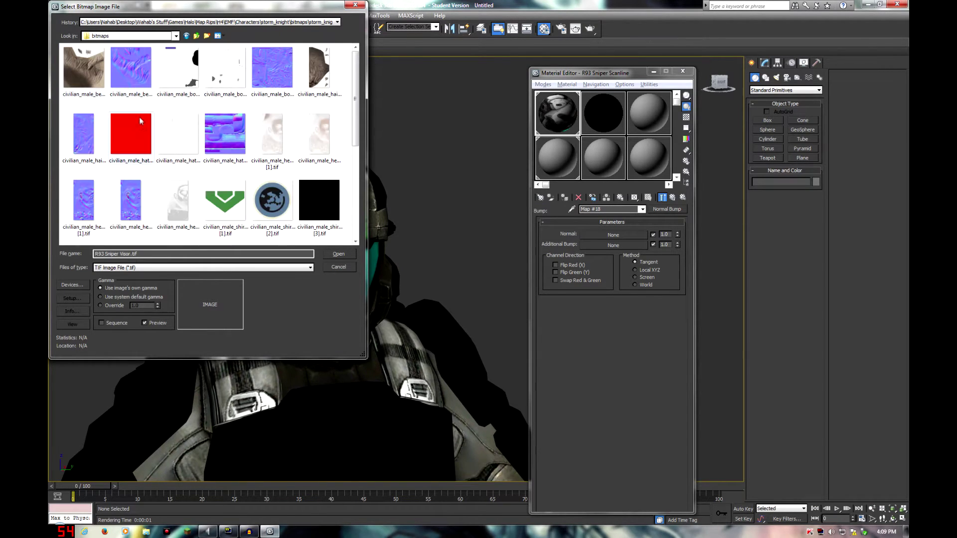
{"action": "scroll", "coordinate": [140, 169], "scroll_direction": "down", "scroll_amount": 5}
{"action": "left_click", "coordinate": [183, 153]}
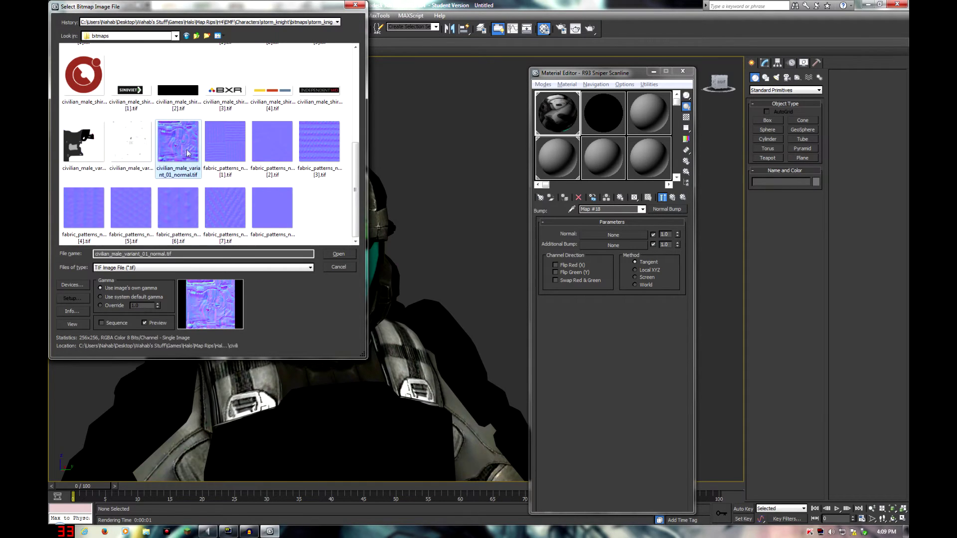
{"action": "scroll", "coordinate": [186, 170], "scroll_direction": "up", "scroll_amount": 3}
Browse to the spartan_helmets folder inside the spartans character folder and preview the spartan_helmet_adrianna_aug_normal.tif texture
{"action": "key", "text": "BackSpace"}
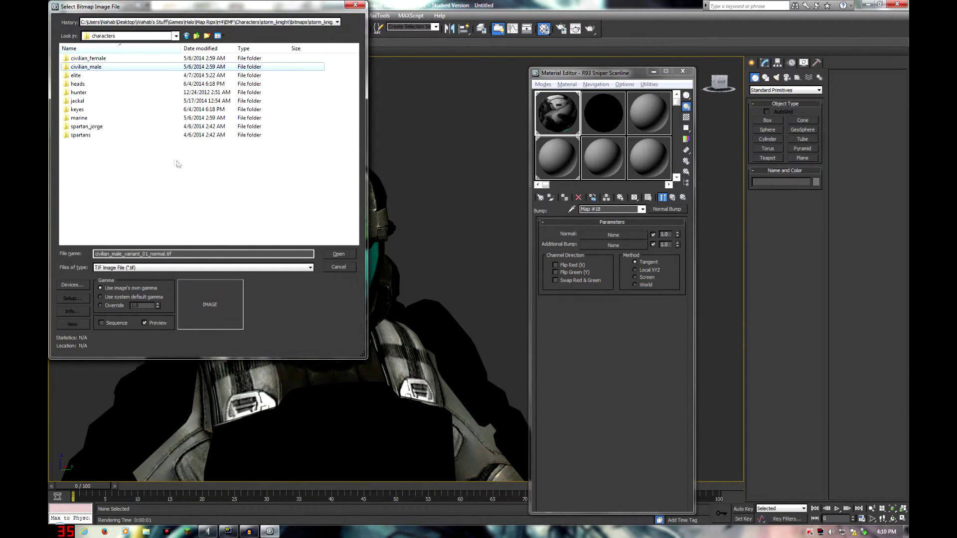
{"action": "double_click", "coordinate": [94, 59]}
{"action": "double_click", "coordinate": [97, 84]}
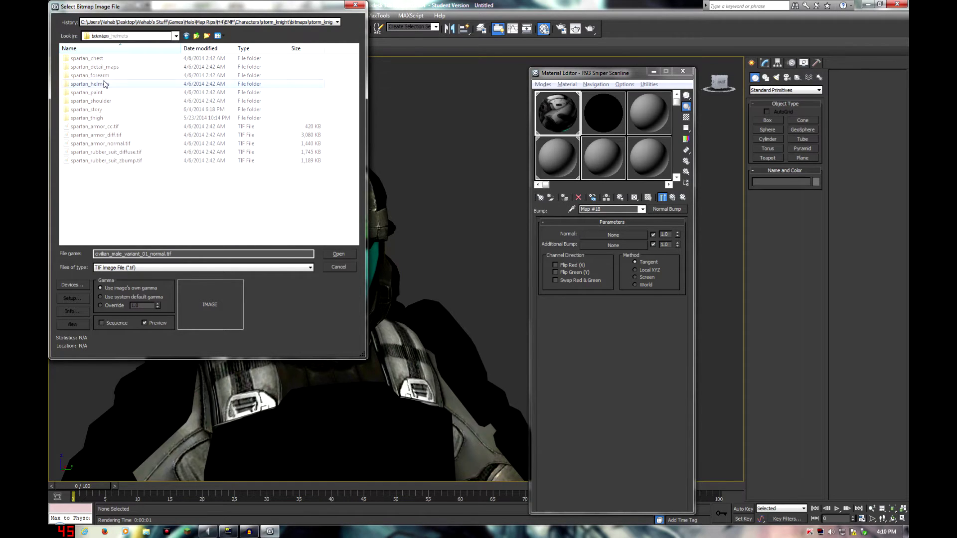
{"action": "left_click", "coordinate": [179, 191]}
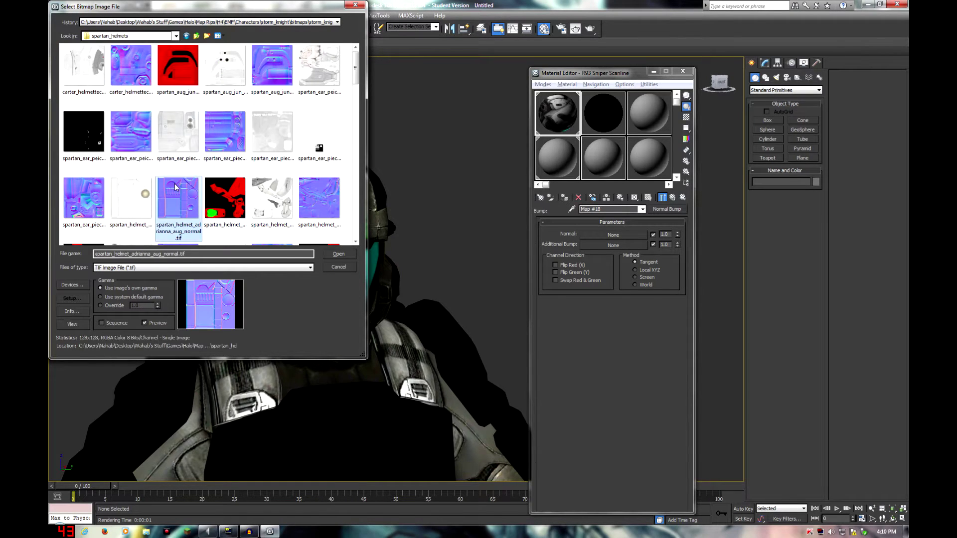
Load spartan_helmet_malcolm_normal.tif as the Visor material's normal bitmap and set its Bump amount to 100
{"action": "scroll", "coordinate": [185, 177], "scroll_direction": "down", "scroll_amount": 5}
{"action": "left_click", "coordinate": [271, 67]}
{"action": "left_click", "coordinate": [178, 64]}
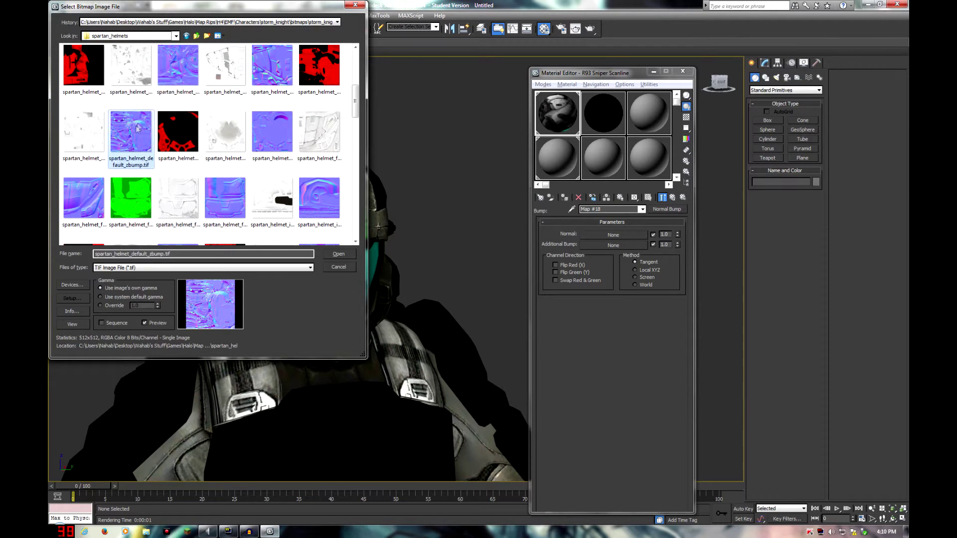
{"action": "left_click", "coordinate": [91, 196]}
{"action": "scroll", "coordinate": [125, 200], "scroll_direction": "down", "scroll_amount": 3}
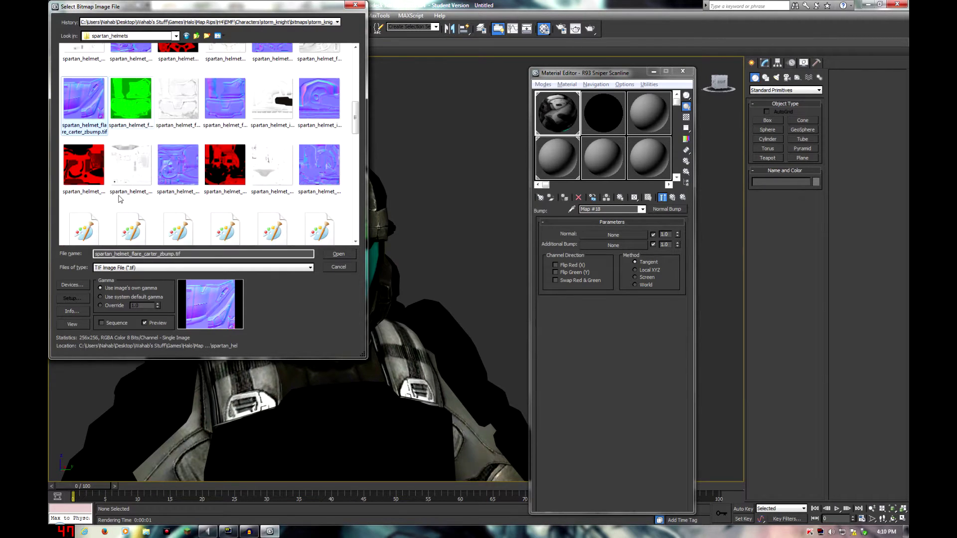
{"action": "left_click", "coordinate": [197, 166]}
{"action": "scroll", "coordinate": [182, 149], "scroll_direction": "down", "scroll_amount": 3}
{"action": "left_click", "coordinate": [179, 141]}
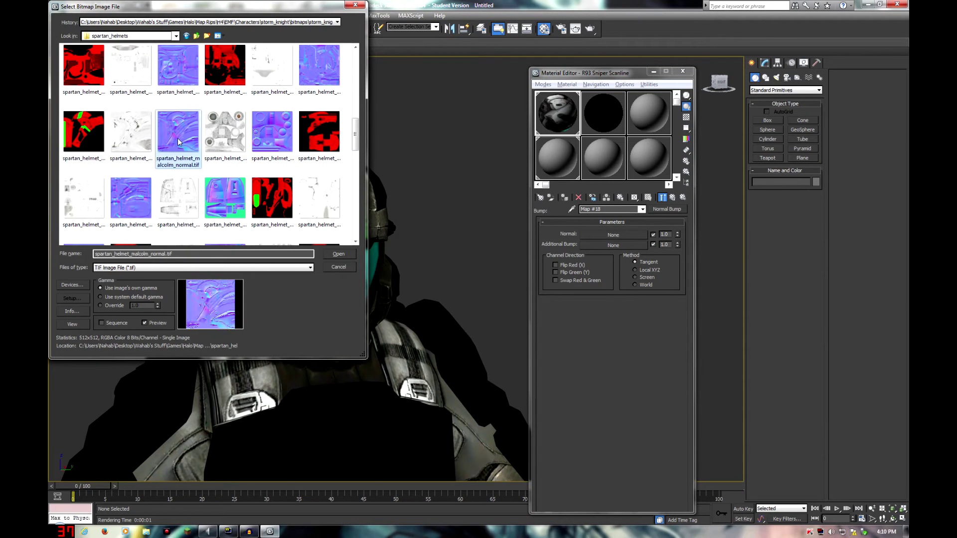
{"action": "double_click", "coordinate": [179, 141]}
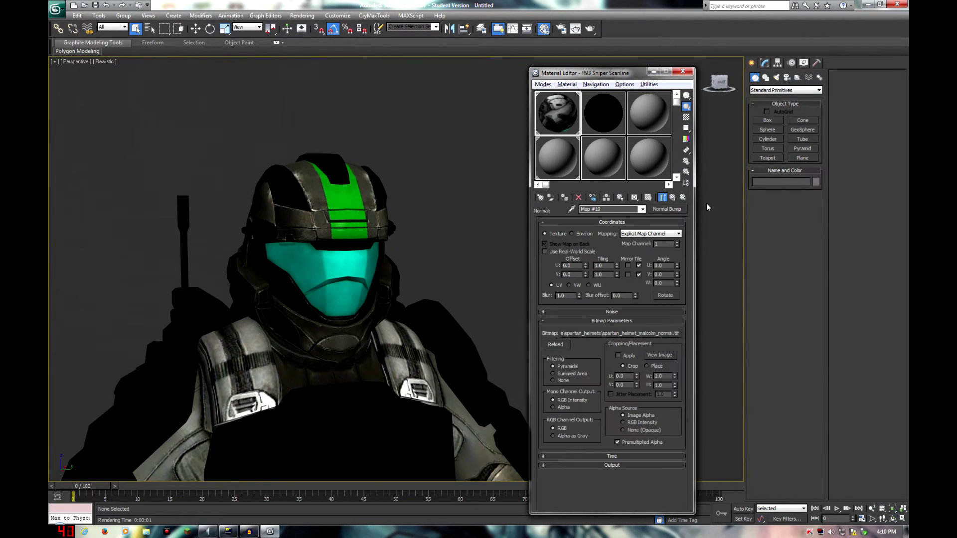
{"action": "left_click", "coordinate": [671, 198]}
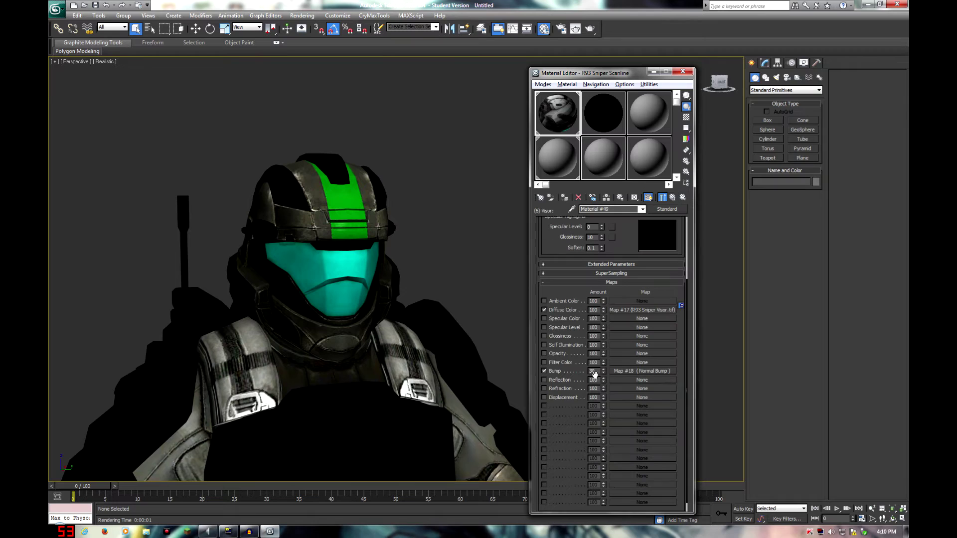
{"action": "type", "text": "100"}
Load spartan_helmet_malcolm_diff.tif as the Visor material's Specular Level bitmap and set its mono channel output to Alpha
{"action": "left_click", "coordinate": [618, 328]}
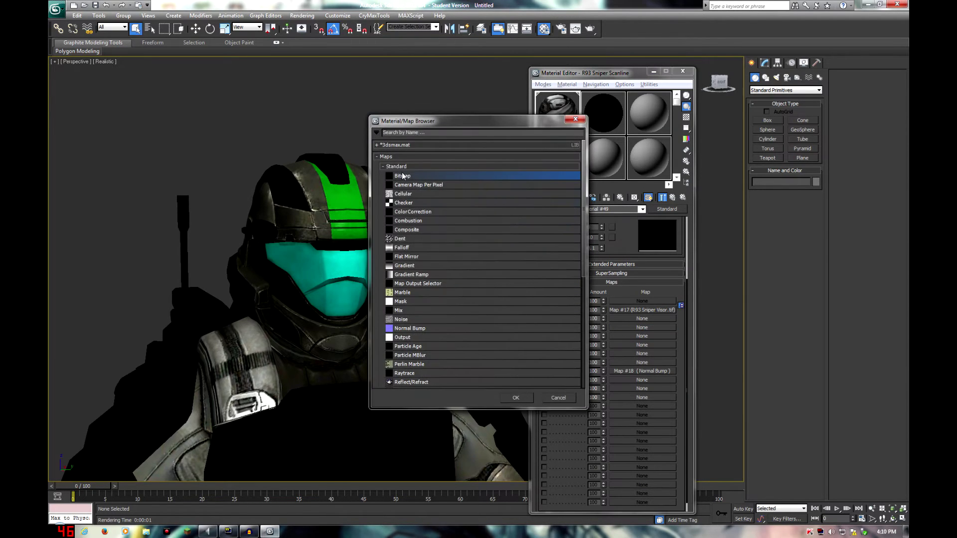
{"action": "double_click", "coordinate": [402, 176]}
{"action": "scroll", "coordinate": [177, 180], "scroll_direction": "down", "scroll_amount": 1}
{"action": "scroll", "coordinate": [176, 180], "scroll_direction": "down", "scroll_amount": 3}
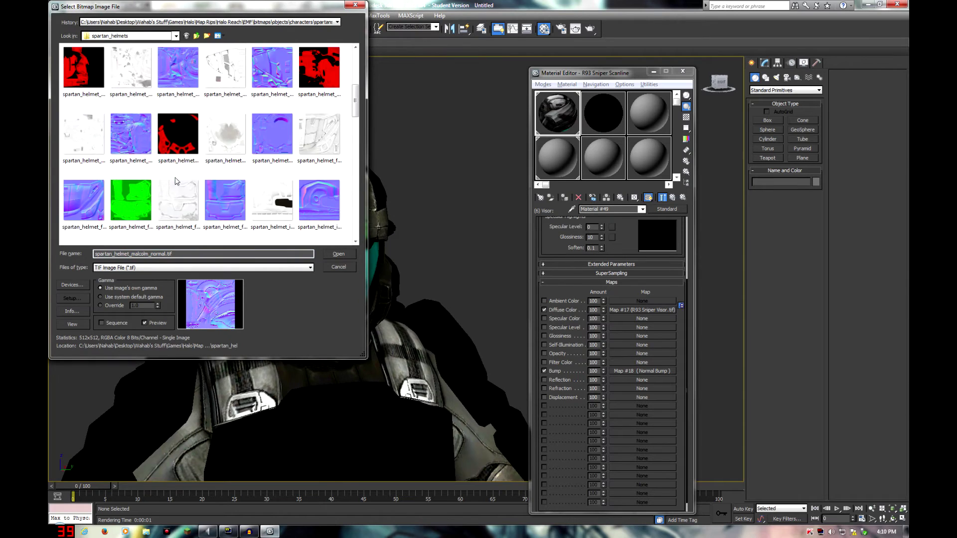
{"action": "left_click", "coordinate": [131, 149]}
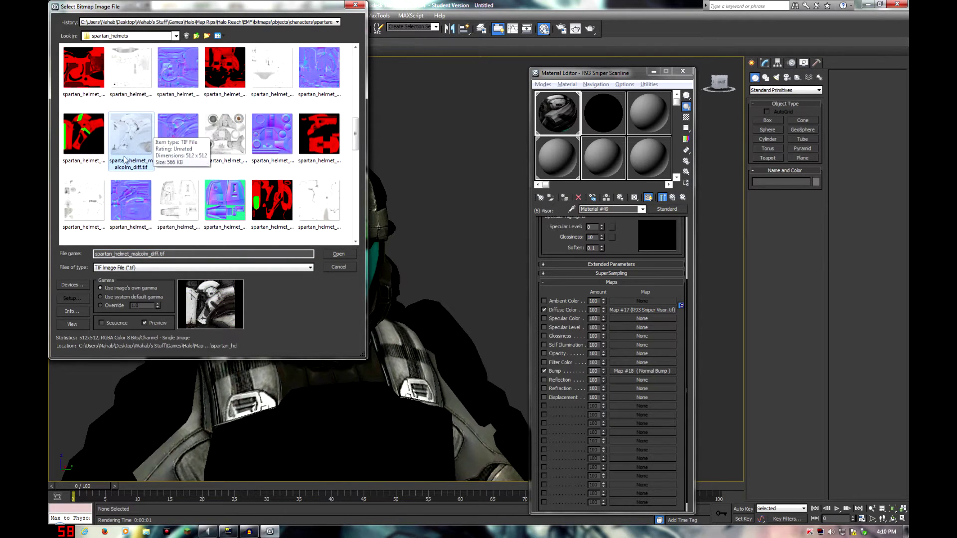
{"action": "double_click", "coordinate": [144, 132]}
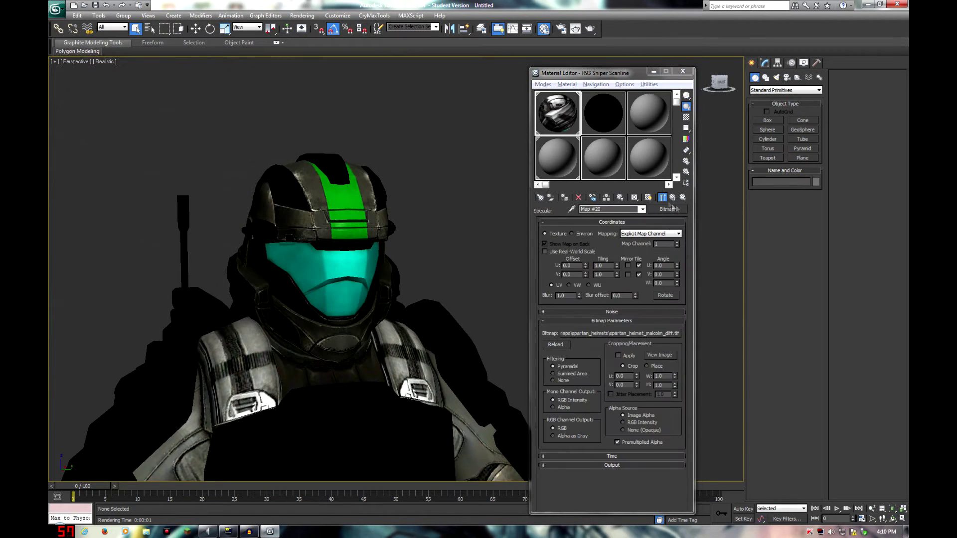
{"action": "left_click", "coordinate": [560, 408]}
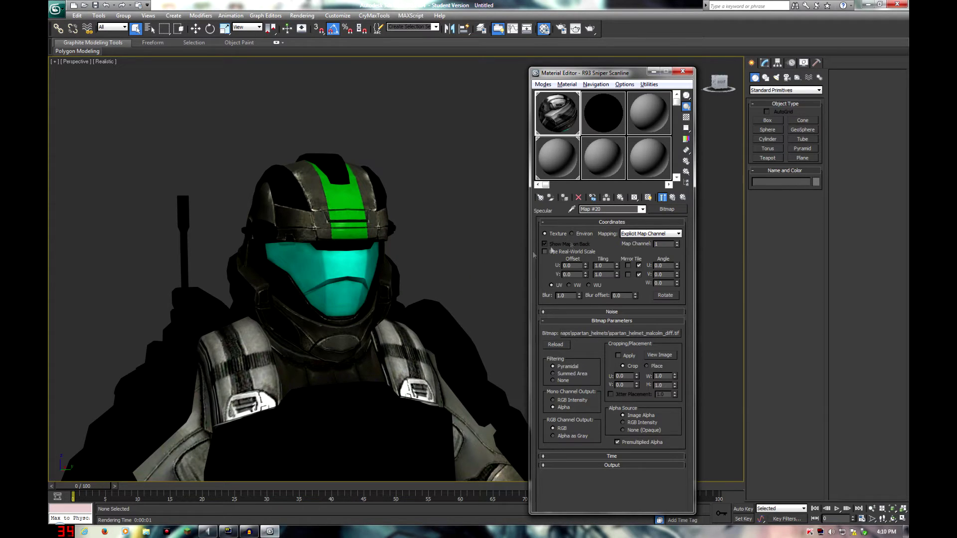
Return to the Visor material and set its Glossiness to 60
{"action": "left_click", "coordinate": [671, 198]}
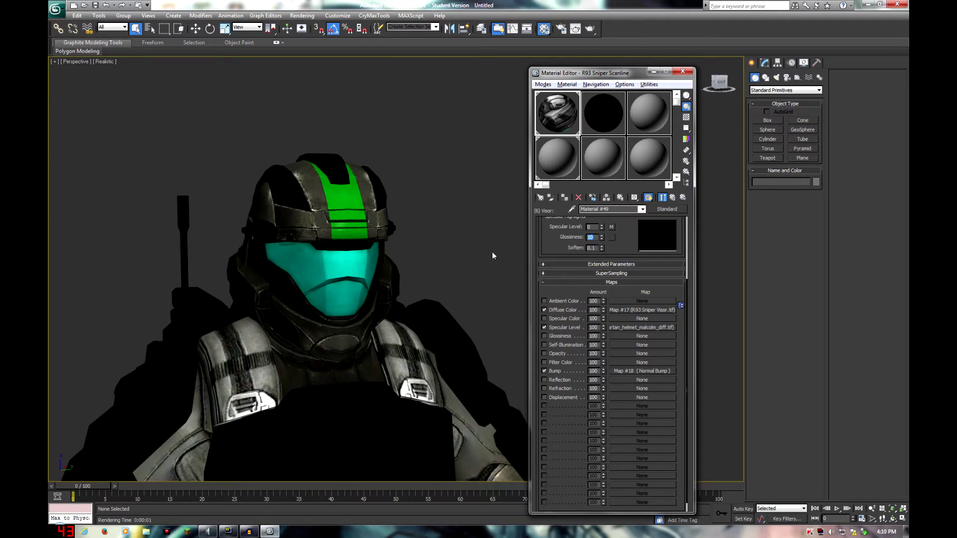
{"action": "type", "text": "60"}
{"action": "key", "text": "Return"}
Set the perspective viewport to Realistic Materials with Maps and check the shading on the helmet and visor
{"action": "left_click", "coordinate": [105, 61]}
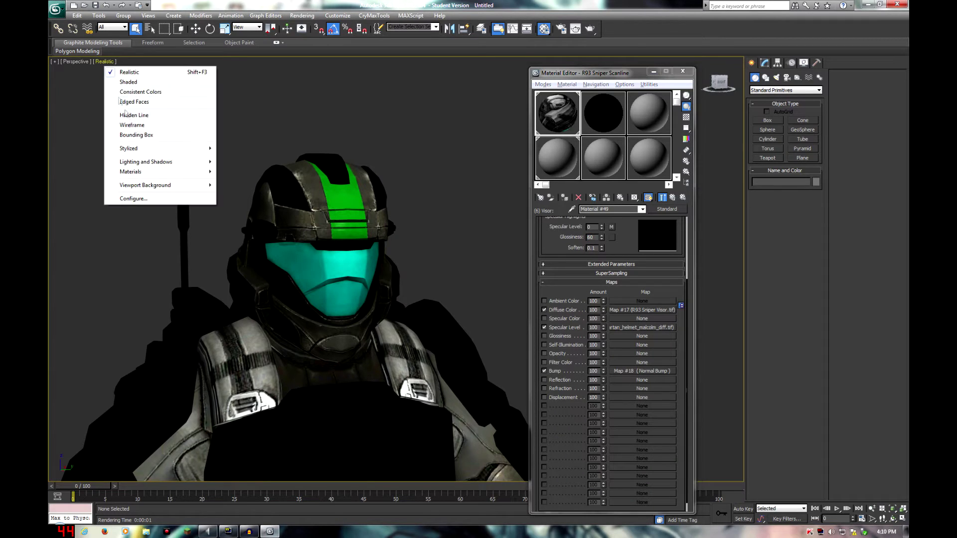
{"action": "mouse_move", "coordinate": [140, 172]}
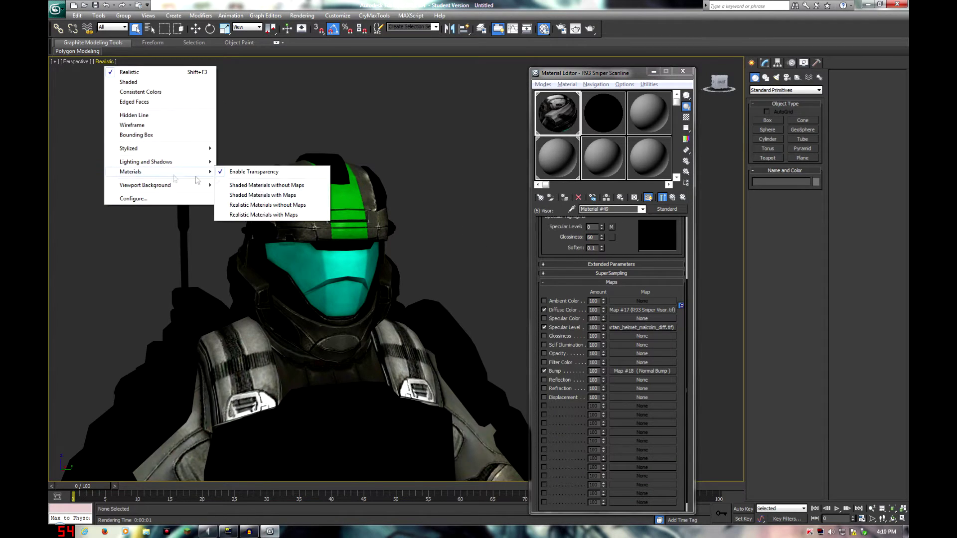
{"action": "left_click", "coordinate": [256, 215]}
{"action": "middle_click_drag", "start_coordinate": [365, 260], "coordinate": [340, 267]}
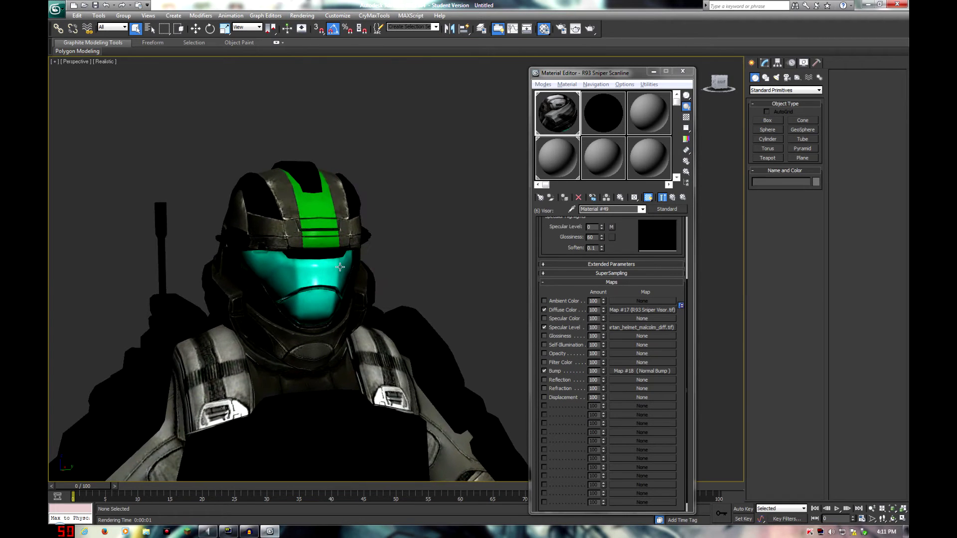
{"action": "mouse_move", "coordinate": [302, 257]}
{"action": "middle_mouse_down", "text": "alt"}
{"action": "mouse_move", "coordinate": [319, 258]}
{"action": "mouse_move", "coordinate": [261, 255]}
{"action": "mouse_move", "coordinate": [301, 248]}
{"action": "middle_mouse_up", "text": "alt"}
{"action": "middle_click_drag", "start_coordinate": [328, 285], "coordinate": [355, 298], "text": "alt"}
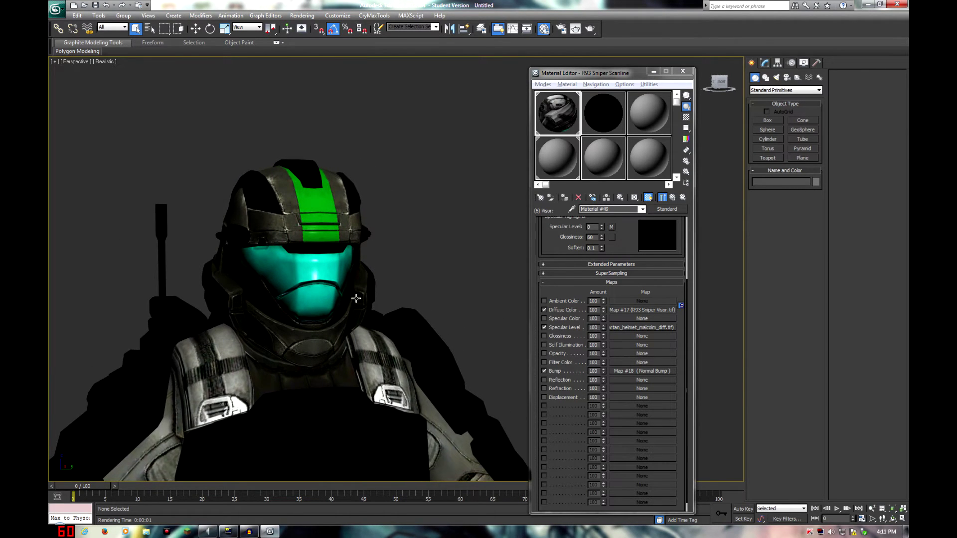
{"action": "middle_click_drag", "start_coordinate": [365, 334], "coordinate": [329, 350], "text": "alt"}
{"action": "middle_click_drag", "start_coordinate": [349, 383], "coordinate": [332, 363]}
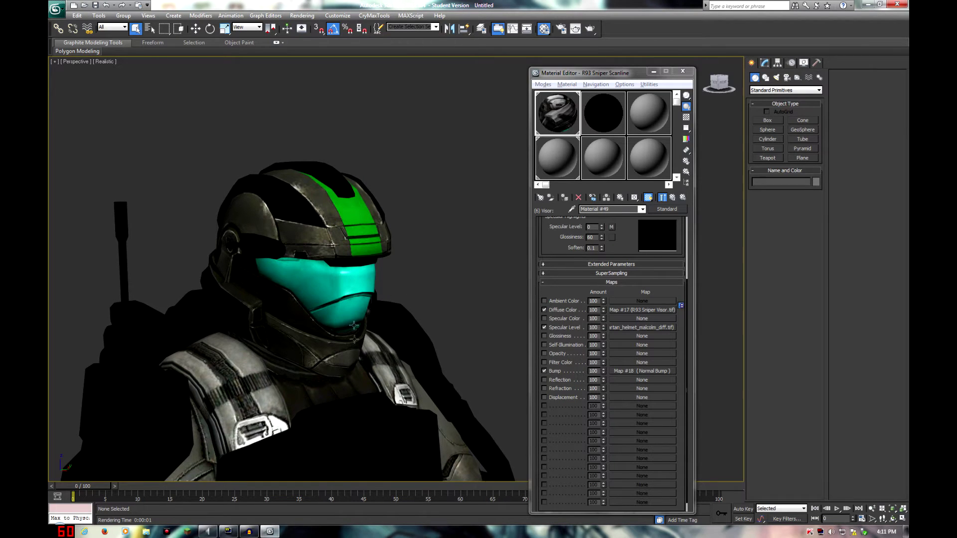
Add a Reflect/Refract map to the Visor material's Reflection slot and set its source to From File
{"action": "left_click", "coordinate": [559, 380]}
{"action": "left_click", "coordinate": [633, 380]}
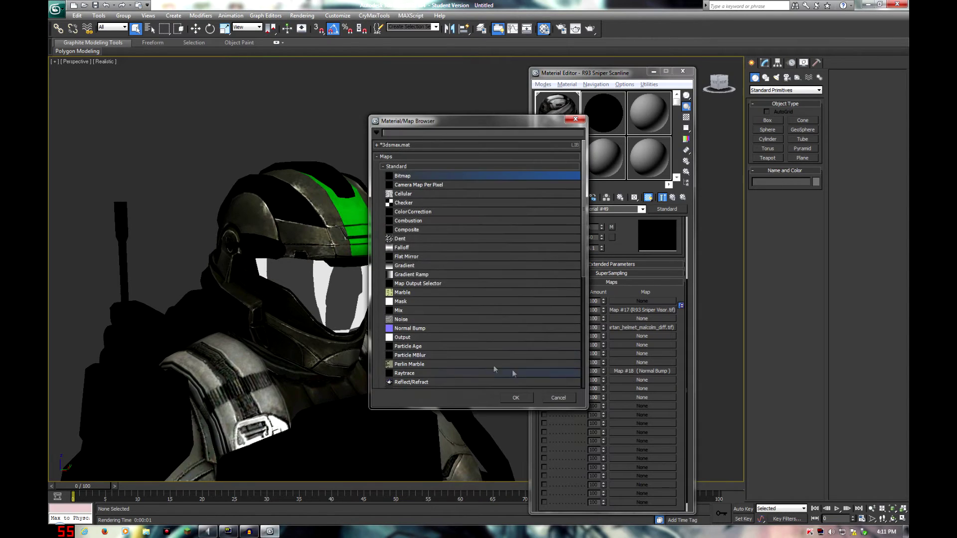
{"action": "scroll", "coordinate": [433, 369], "scroll_direction": "down", "scroll_amount": 1}
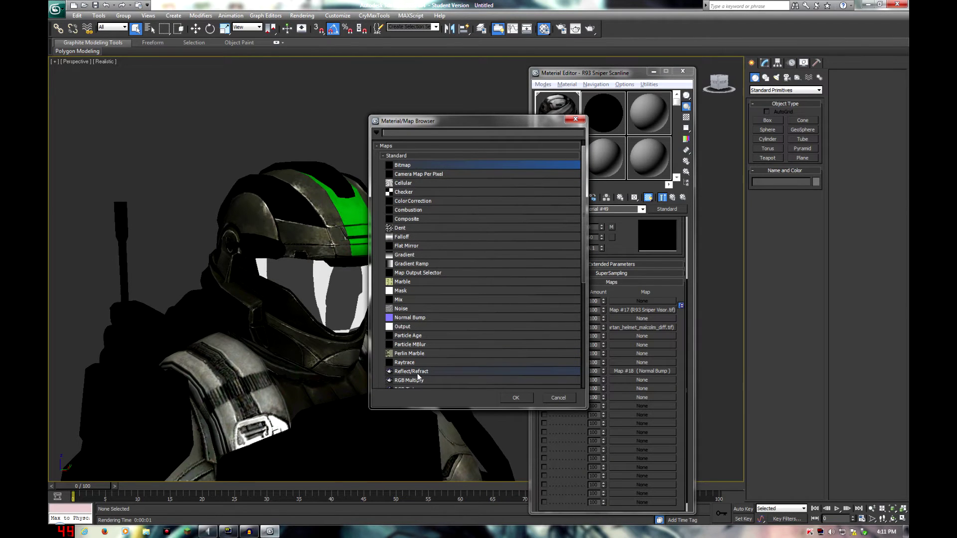
{"action": "double_click", "coordinate": [417, 373]}
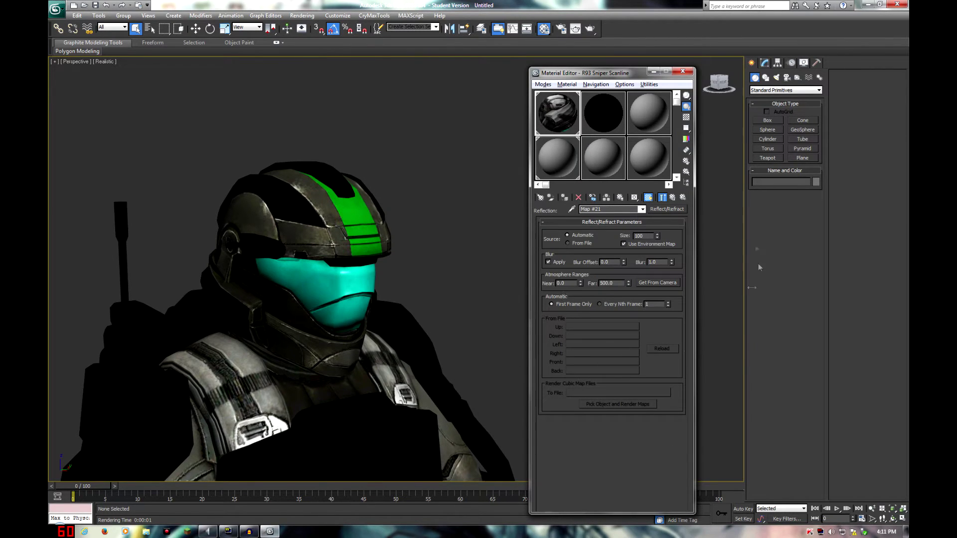
{"action": "left_click", "coordinate": [568, 243]}
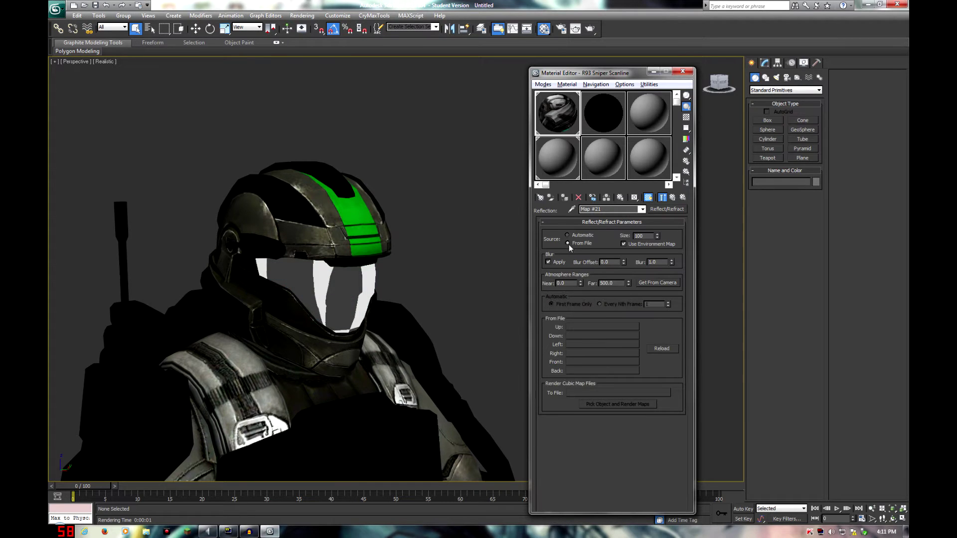
Start choosing the Up reflection image and browse to the rifle folder inside H4\EMF\Weapons
{"action": "left_click", "coordinate": [579, 327]}
{"action": "left_click", "coordinate": [696, 112]}
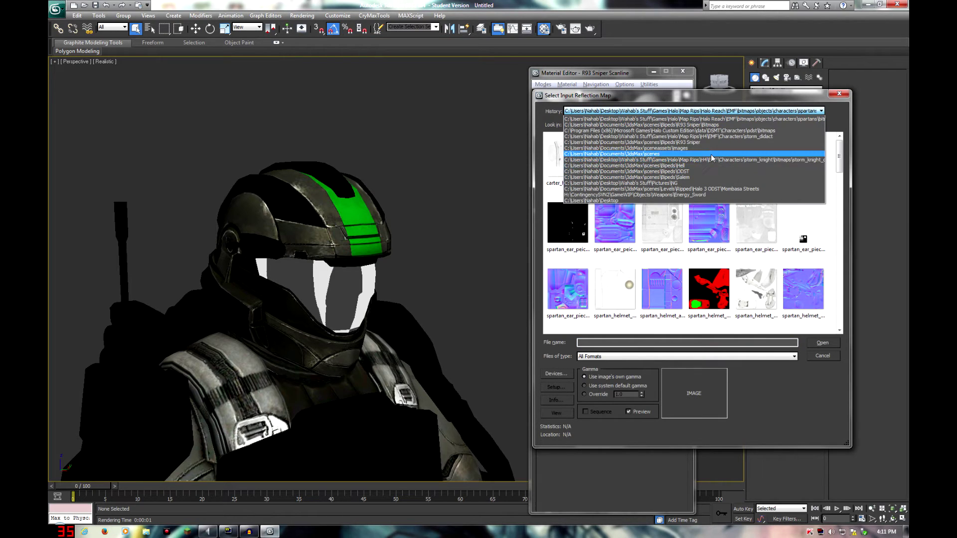
{"action": "left_click", "coordinate": [711, 160]}
{"action": "key", "text": "BackSpace"}
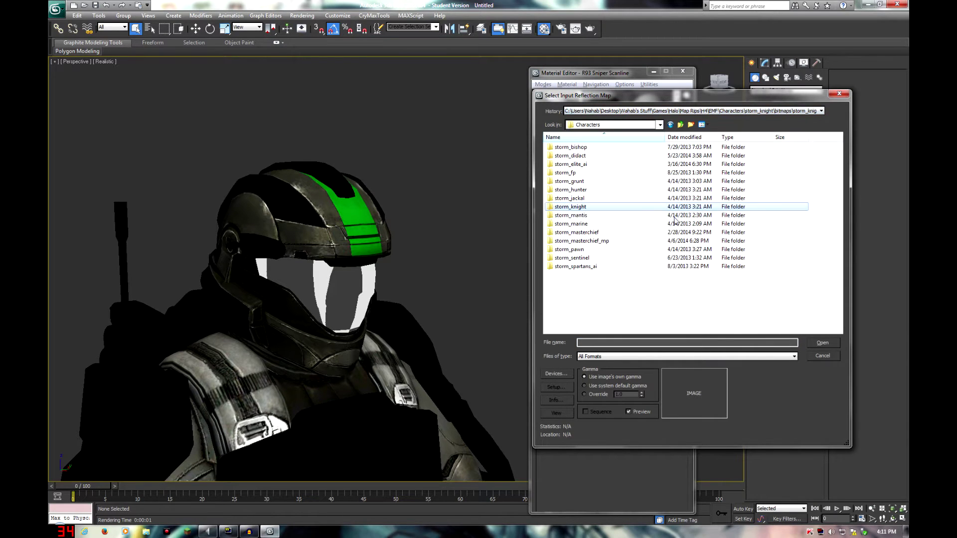
{"action": "key", "text": "BackSpace"}
{"action": "double_click", "coordinate": [579, 183]}
{"action": "double_click", "coordinate": [579, 190]}
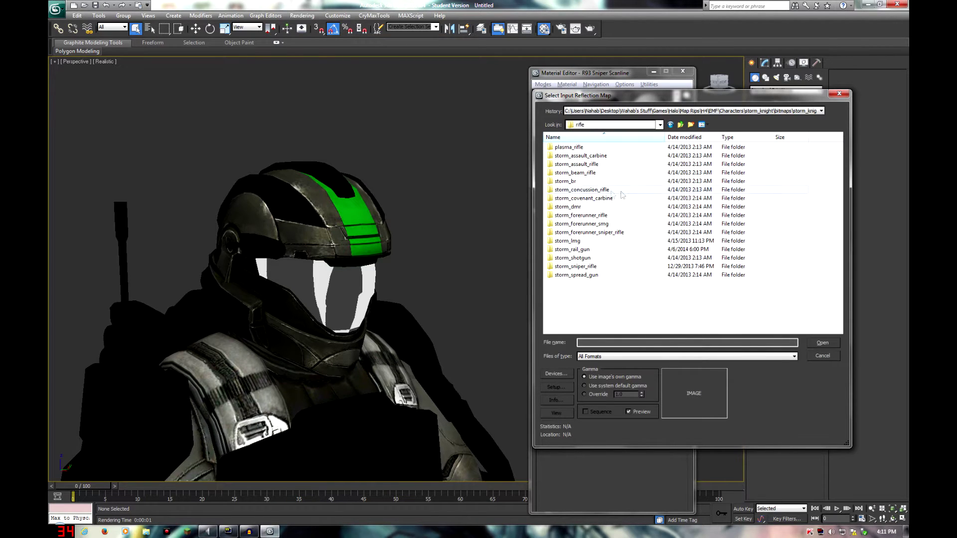
{"action": "double_click", "coordinate": [614, 194]}
{"action": "key", "text": "BackSpace"}
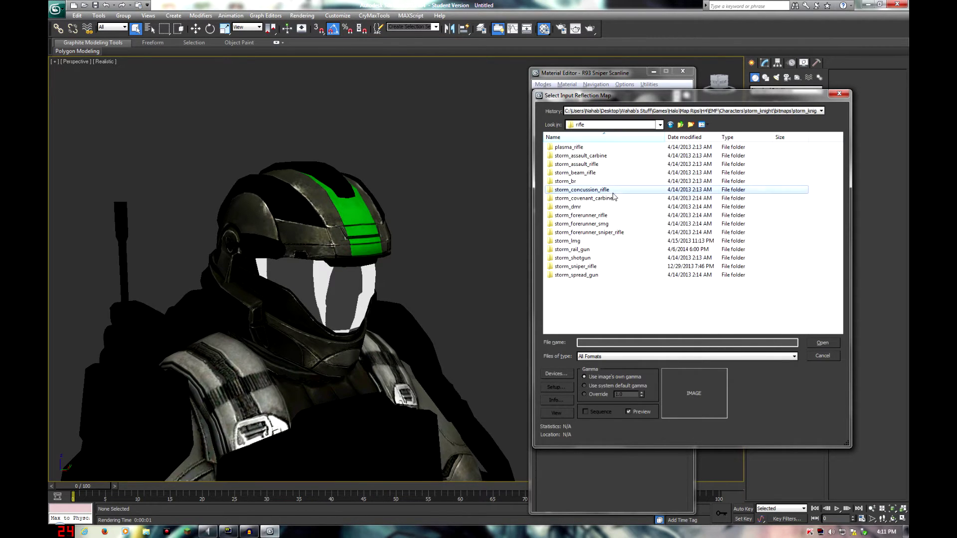
Load Up.tif from the Cubes folder in storm_covenant_carbine's bitmaps as the reflection map's Up image
{"action": "double_click", "coordinate": [614, 202]}
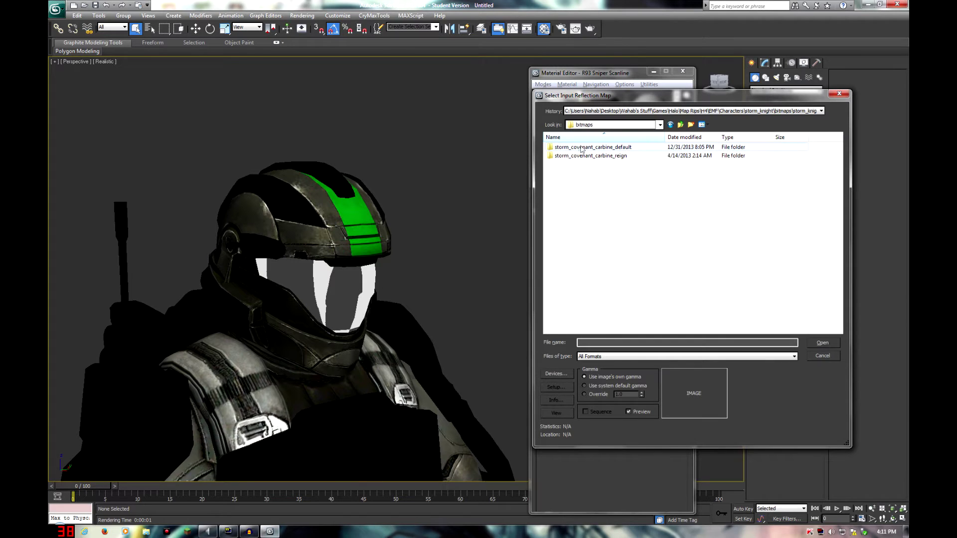
{"action": "double_click", "coordinate": [577, 151]}
{"action": "double_click", "coordinate": [568, 159]}
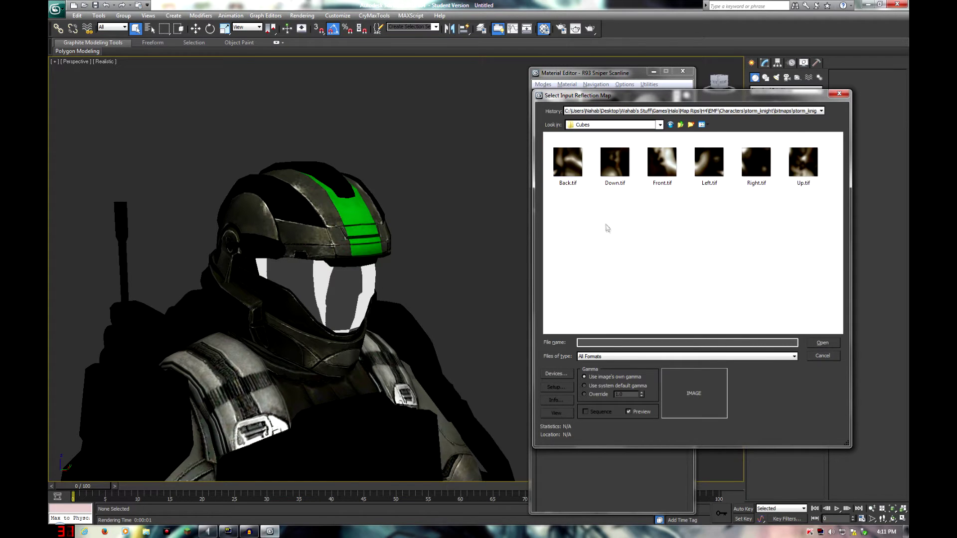
{"action": "left_click_drag", "start_coordinate": [731, 105], "coordinate": [315, 102]}
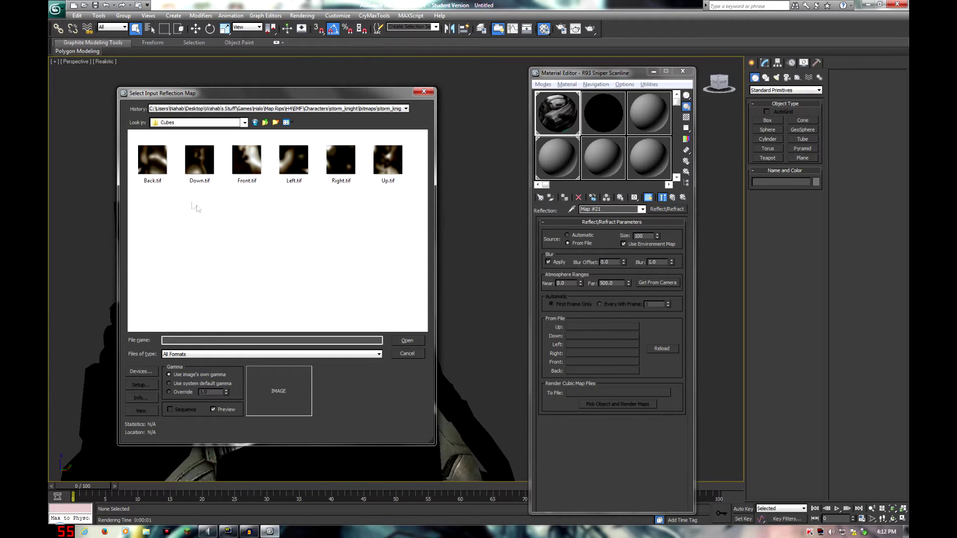
{"action": "double_click", "coordinate": [400, 167]}
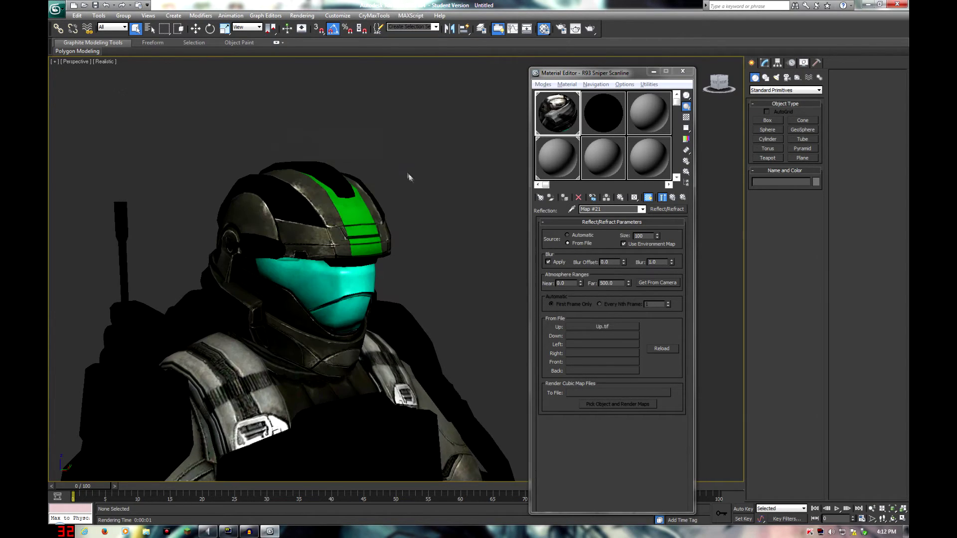
Load Down.tif and Left.tif from the Cubes folder into the reflection map's Down and Left slots
{"action": "left_click", "coordinate": [602, 336]}
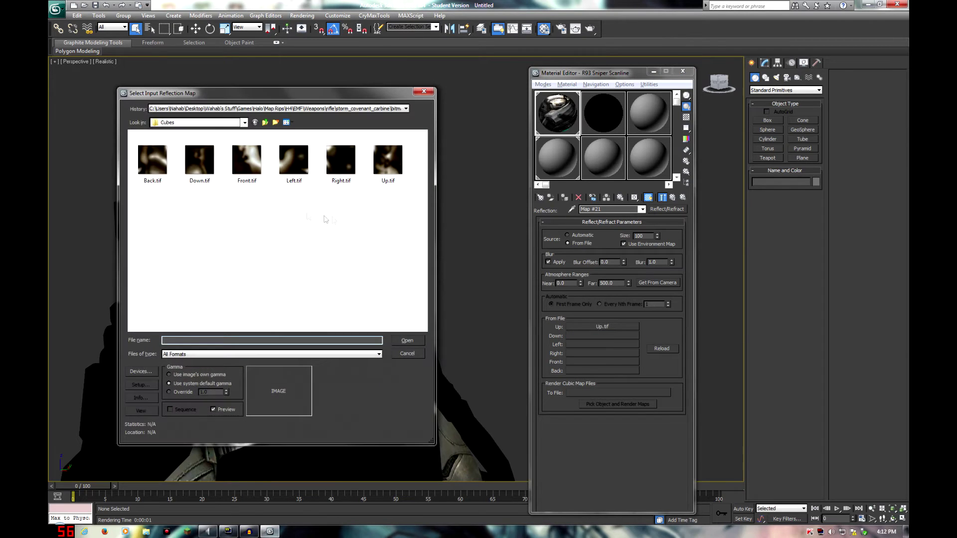
{"action": "double_click", "coordinate": [193, 170]}
{"action": "left_click", "coordinate": [571, 338]}
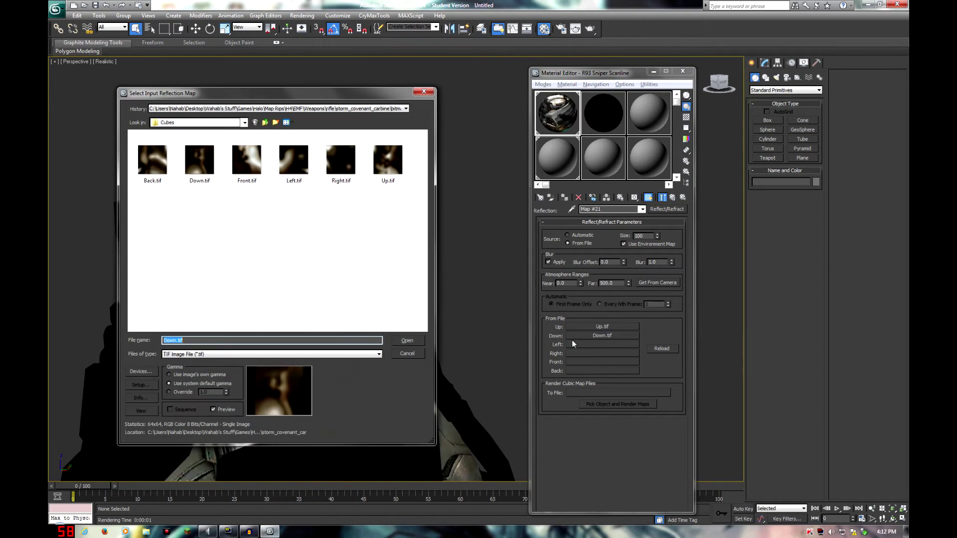
{"action": "left_click", "coordinate": [407, 354]}
{"action": "left_click", "coordinate": [584, 343]}
{"action": "double_click", "coordinate": [288, 167]}
Fill the reflection map's Right, Front and Back slots with Right.tif, Front.tif and Back.tif from the Cubes folder
{"action": "left_click", "coordinate": [600, 353]}
{"action": "double_click", "coordinate": [339, 164]}
{"action": "left_click", "coordinate": [580, 362]}
{"action": "left_click", "coordinate": [241, 174]}
{"action": "double_click", "coordinate": [241, 174]}
{"action": "left_click", "coordinate": [602, 371]}
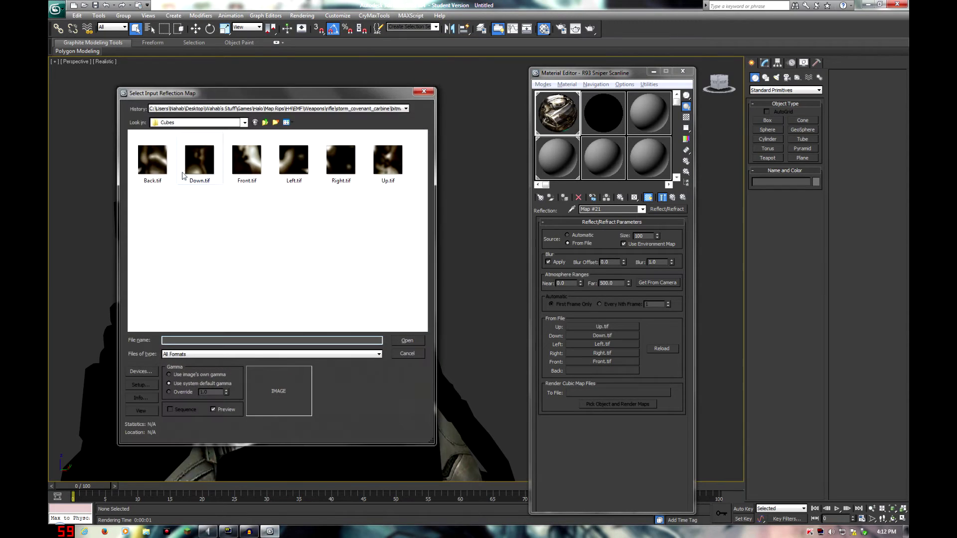
{"action": "double_click", "coordinate": [149, 161]}
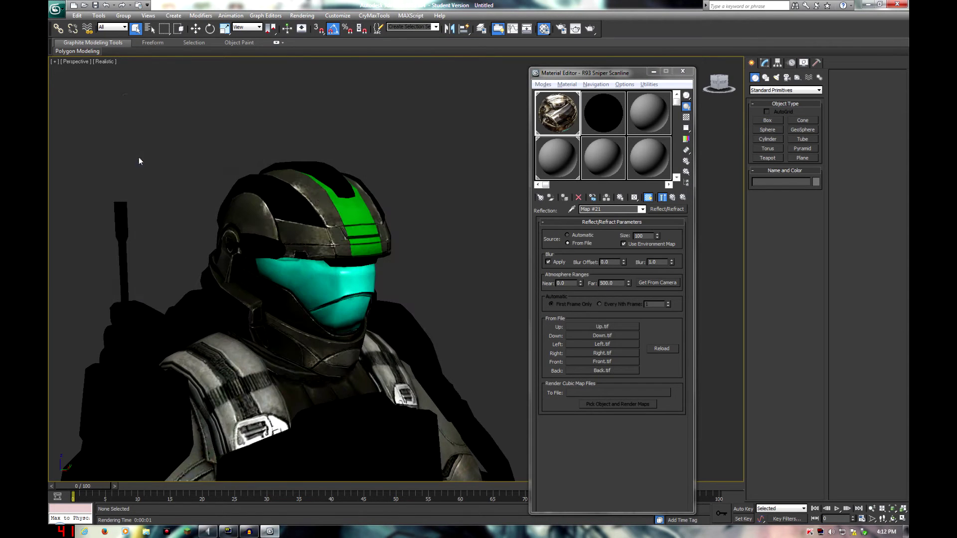
Return to the Visor material and test-render the helmet from both sides to check the visor reflection
{"action": "left_click", "coordinate": [672, 197]}
{"action": "middle_click_drag", "start_coordinate": [381, 299], "coordinate": [382, 233]}
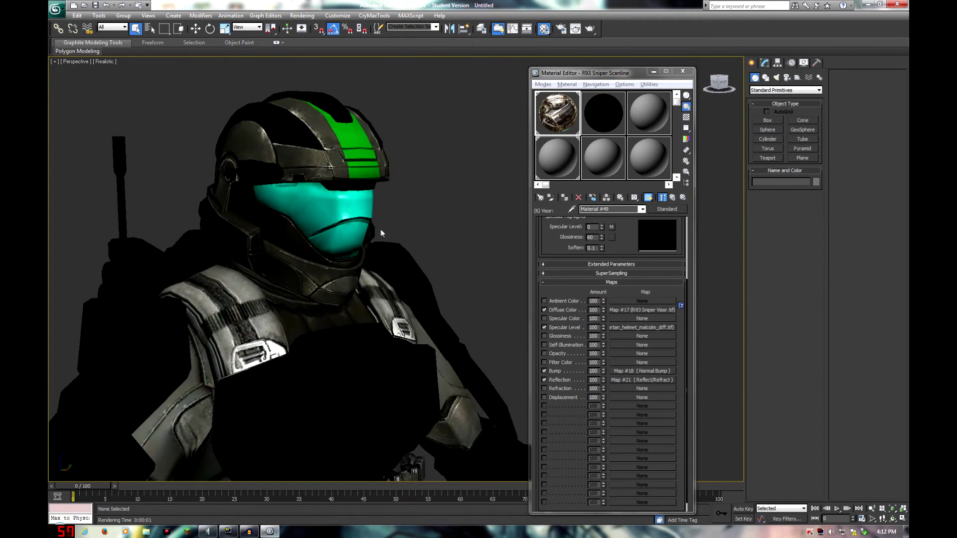
{"action": "key", "text": "shift+q"}
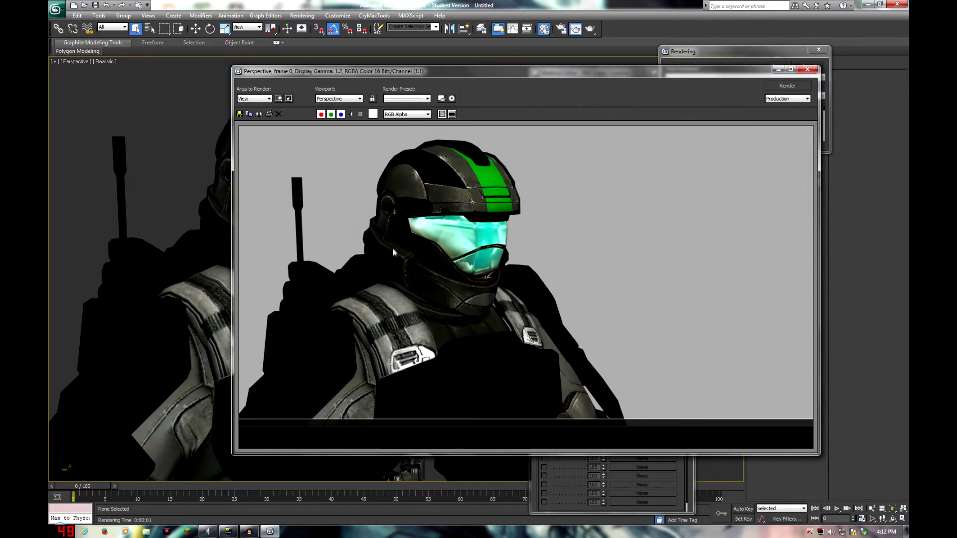
{"action": "left_click", "coordinate": [808, 70]}
{"action": "middle_click_drag", "start_coordinate": [398, 226], "coordinate": [298, 231], "text": "alt"}
{"action": "key", "text": "shift+q"}
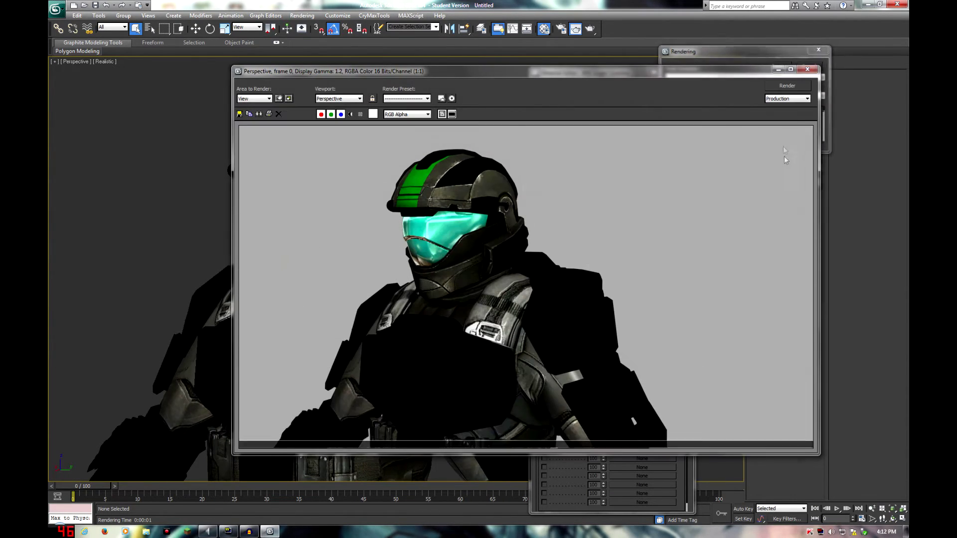
{"action": "left_click", "coordinate": [808, 70]}
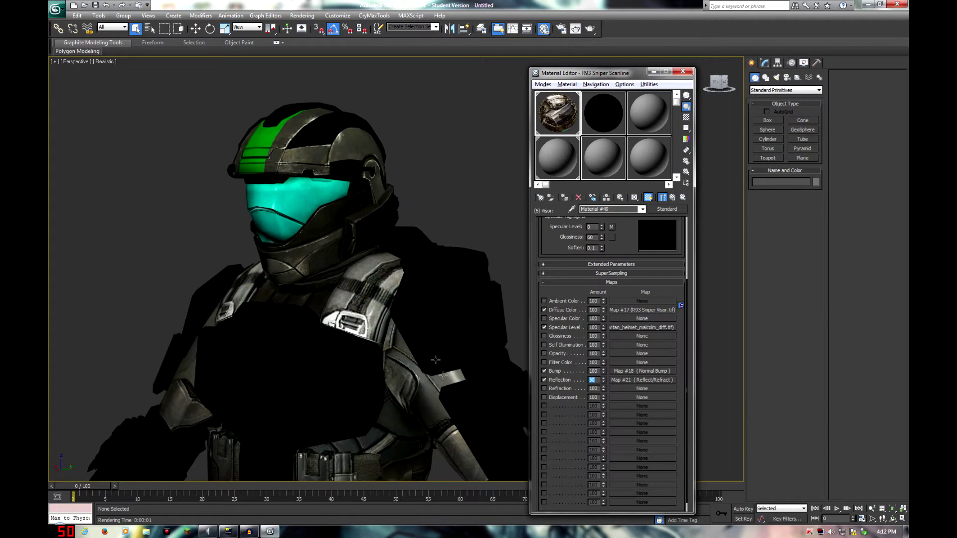
Set the Visor material's reflection amount to 50 and render the helmet again from a slightly different angle
{"action": "middle_click_drag", "start_coordinate": [352, 234], "coordinate": [364, 234], "text": "alt"}
{"action": "key", "text": "shift+q"}
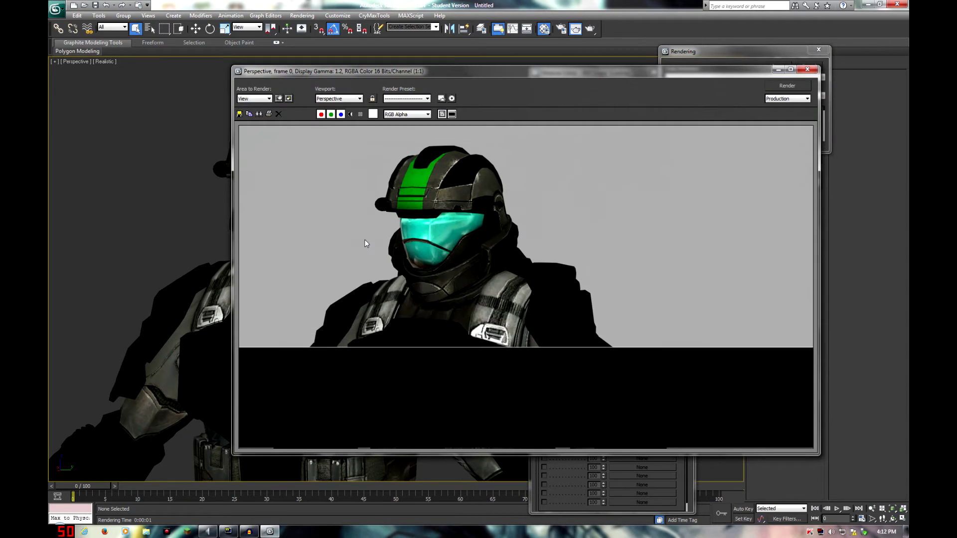
{"action": "left_click", "coordinate": [808, 70]}
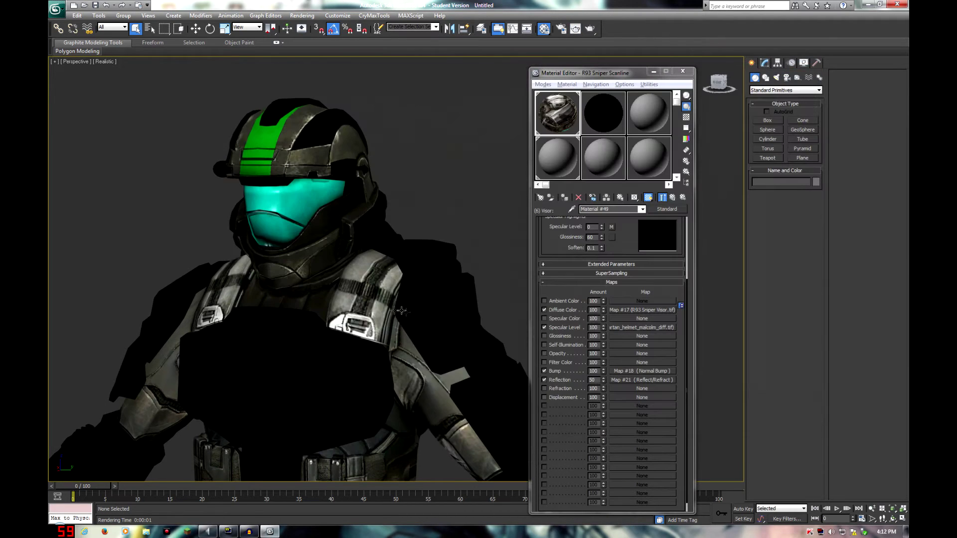
Go back to the multi/sub-object material and assign a Standard material to sub-material 13, Extra
{"action": "middle_click_drag", "start_coordinate": [324, 351], "coordinate": [386, 358], "text": "alt"}
{"action": "scroll", "coordinate": [346, 367], "scroll_direction": "down", "scroll_amount": 3}
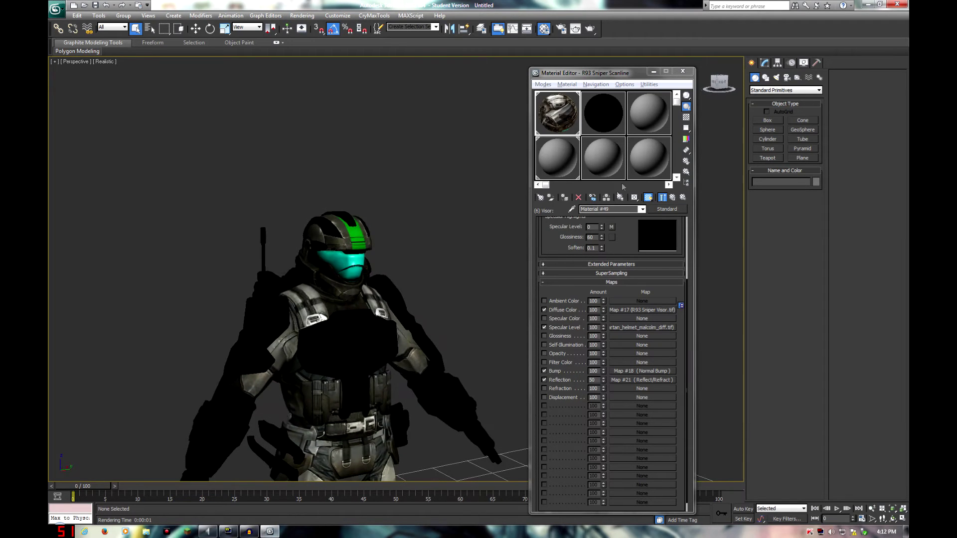
{"action": "left_click", "coordinate": [672, 198]}
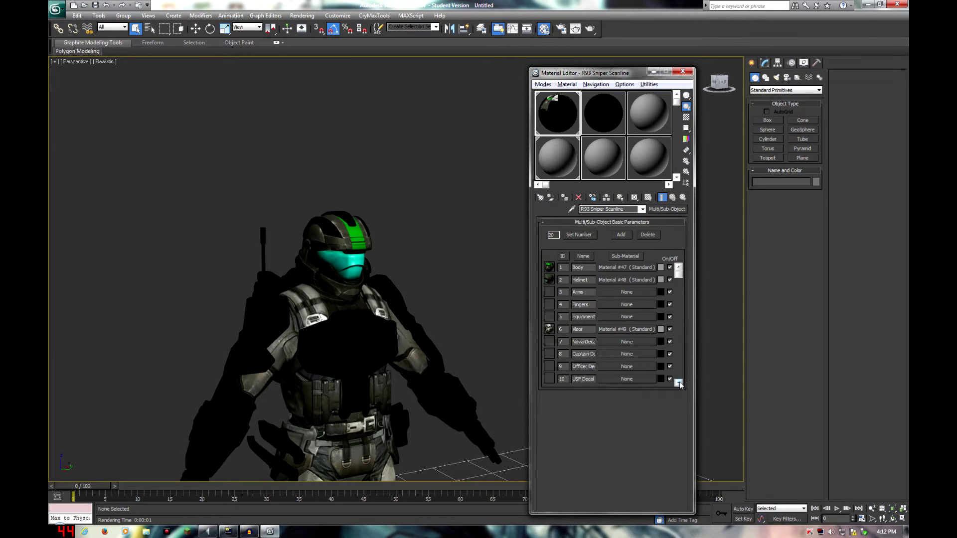
{"action": "left_click", "coordinate": [678, 382]}
{"action": "left_click", "coordinate": [678, 383]}
{"action": "left_click", "coordinate": [678, 382]}
{"action": "left_click", "coordinate": [609, 371]}
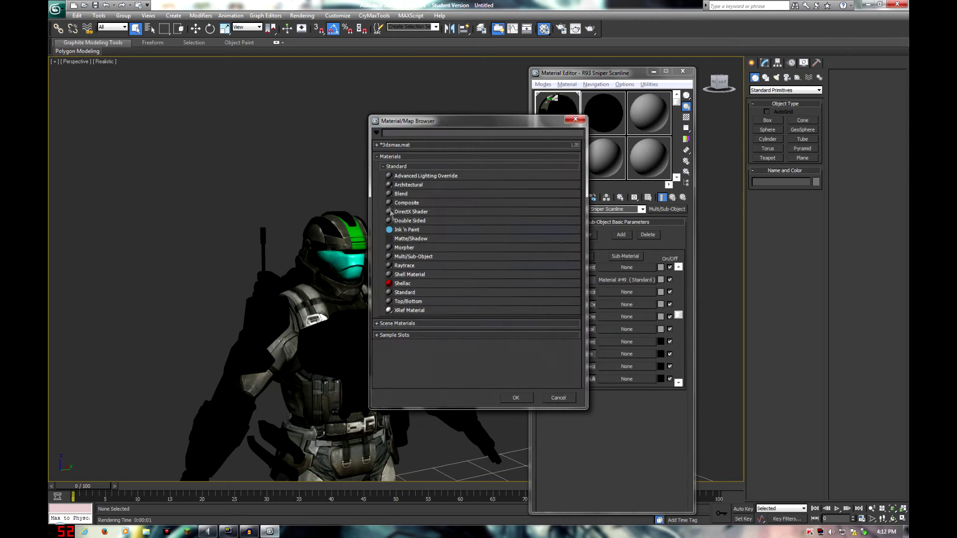
{"action": "double_click", "coordinate": [405, 293]}
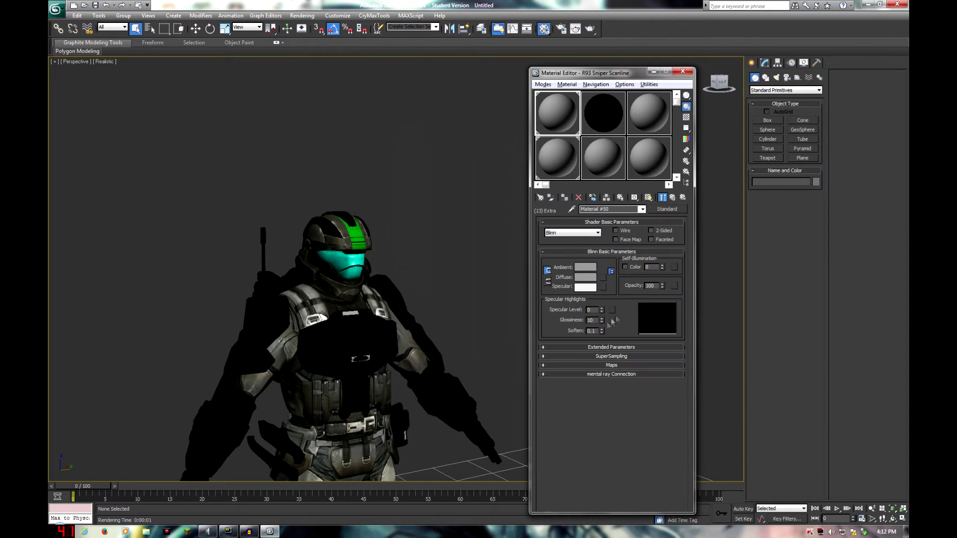
Check the torso's mesh edges and start choosing a bitmap for the Extra material's Diffuse Color map
{"action": "scroll", "coordinate": [387, 362], "scroll_direction": "up", "scroll_amount": 6}
{"action": "key", "text": "F4"}
{"action": "scroll", "coordinate": [320, 403], "scroll_direction": "down", "scroll_amount": 3}
{"action": "middle_click_drag", "start_coordinate": [320, 402], "coordinate": [324, 252]}
{"action": "key", "text": "F4"}
{"action": "middle_click_drag", "start_coordinate": [340, 340], "coordinate": [311, 346], "text": "alt"}
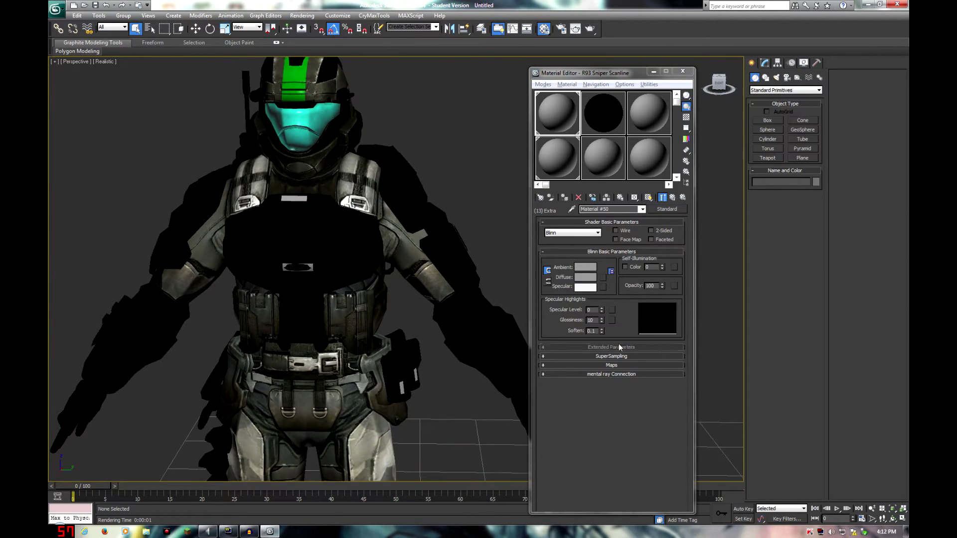
{"action": "left_click", "coordinate": [606, 367]}
{"action": "left_click", "coordinate": [612, 308]}
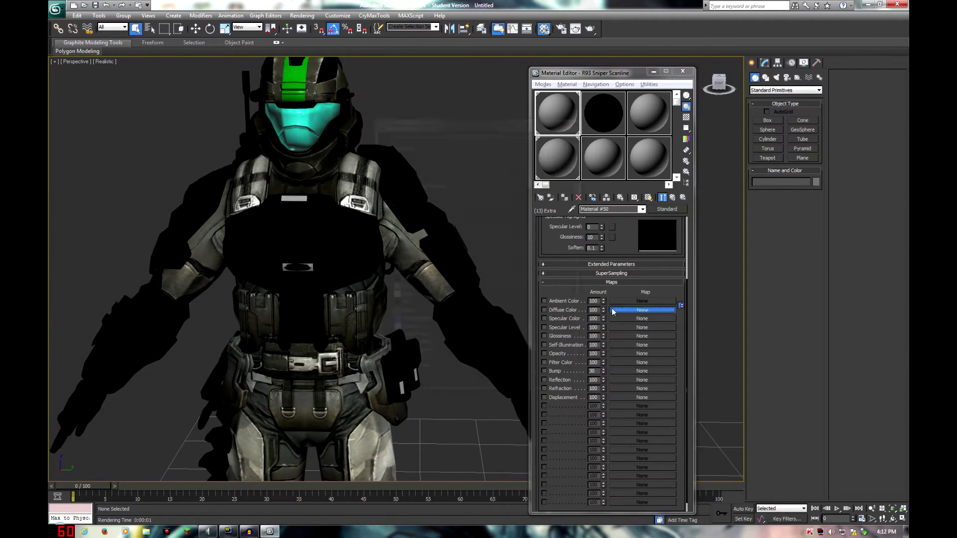
{"action": "double_click", "coordinate": [397, 180]}
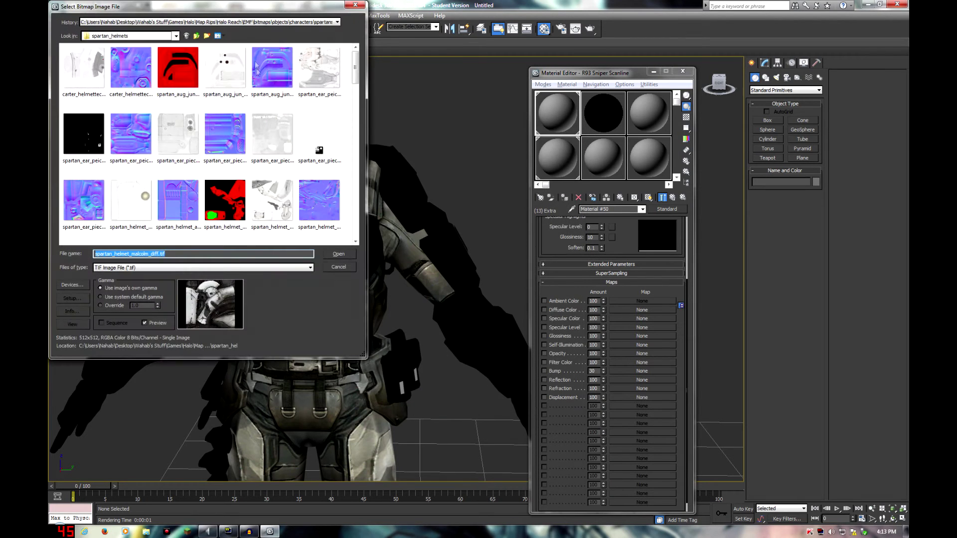
Load unsc_decals_diffuse.tif from the decals bitmaps folder as the Extra diffuse map and show the material in the viewport
{"action": "left_click", "coordinate": [335, 122]}
{"action": "key", "text": "BackSpace"}
{"action": "key", "text": "BackSpace"}
{"action": "key", "text": "BackSpace"}
{"action": "key", "text": "BackSpace"}
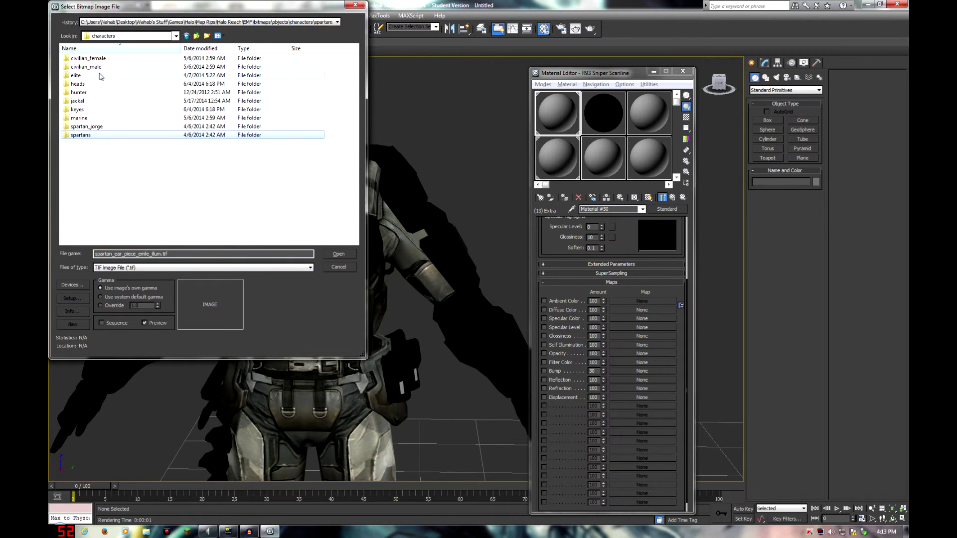
{"action": "double_click", "coordinate": [92, 62]}
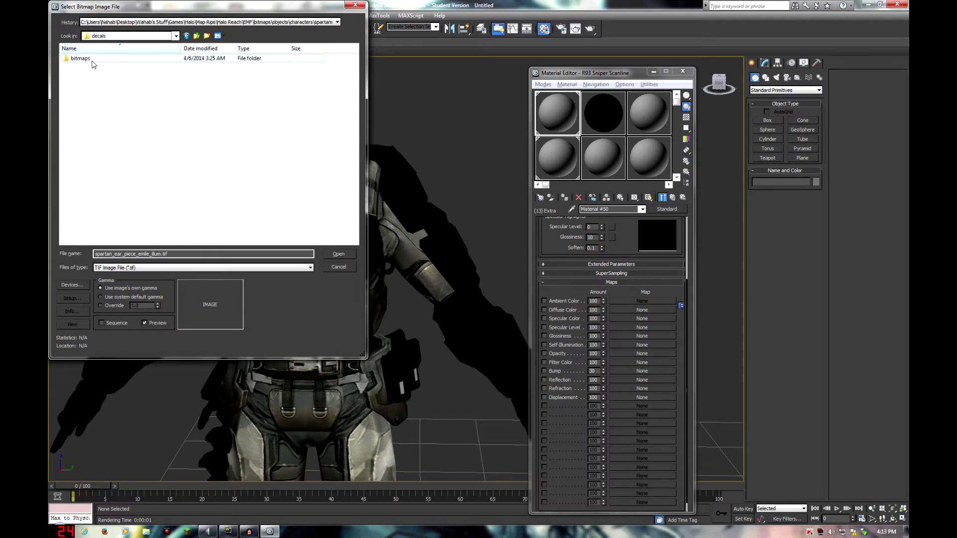
{"action": "double_click", "coordinate": [224, 67]}
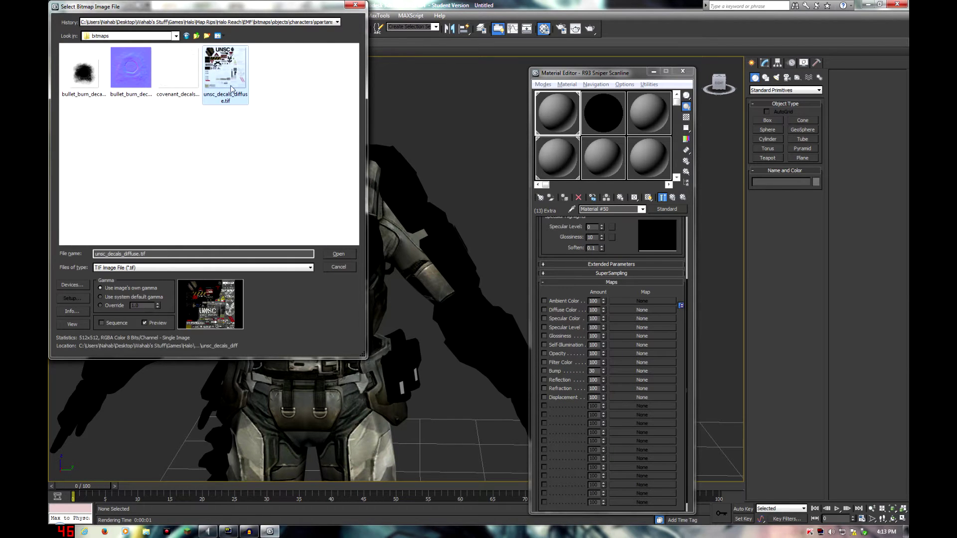
{"action": "left_click", "coordinate": [672, 197]}
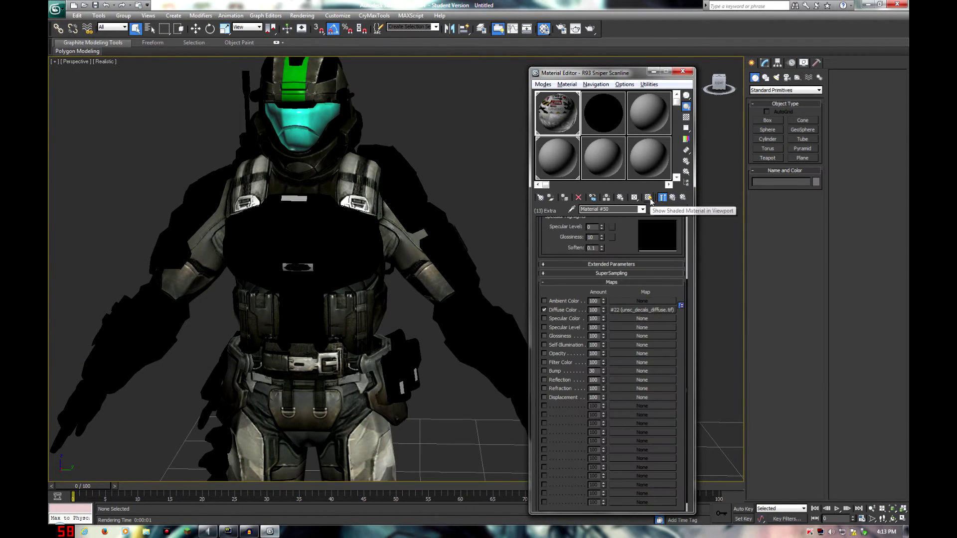
Inspect the decals on the chest and hip pouch up close and test-render the pouch labels
{"action": "scroll", "coordinate": [413, 298], "scroll_direction": "up", "scroll_amount": 3}
{"action": "scroll", "coordinate": [412, 298], "scroll_direction": "up", "scroll_amount": 2}
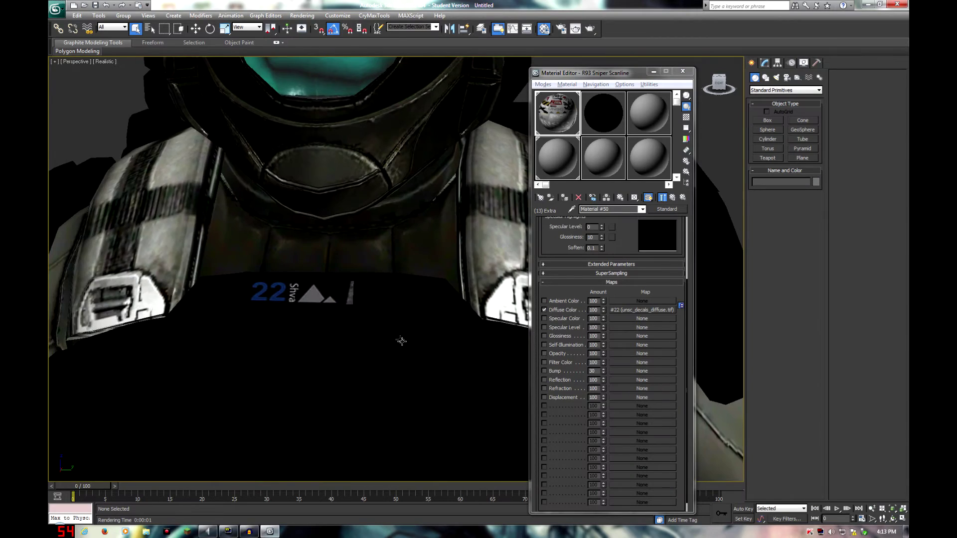
{"action": "scroll", "coordinate": [402, 338], "scroll_direction": "up", "scroll_amount": 3}
{"action": "key", "text": "F4"}
{"action": "key", "text": "F4"}
{"action": "scroll", "coordinate": [350, 378], "scroll_direction": "down", "scroll_amount": 4}
{"action": "middle_click_drag", "start_coordinate": [350, 378], "coordinate": [183, 272]}
{"action": "middle_click_drag", "start_coordinate": [319, 372], "coordinate": [312, 307]}
{"action": "scroll", "coordinate": [312, 304], "scroll_direction": "up", "scroll_amount": 4}
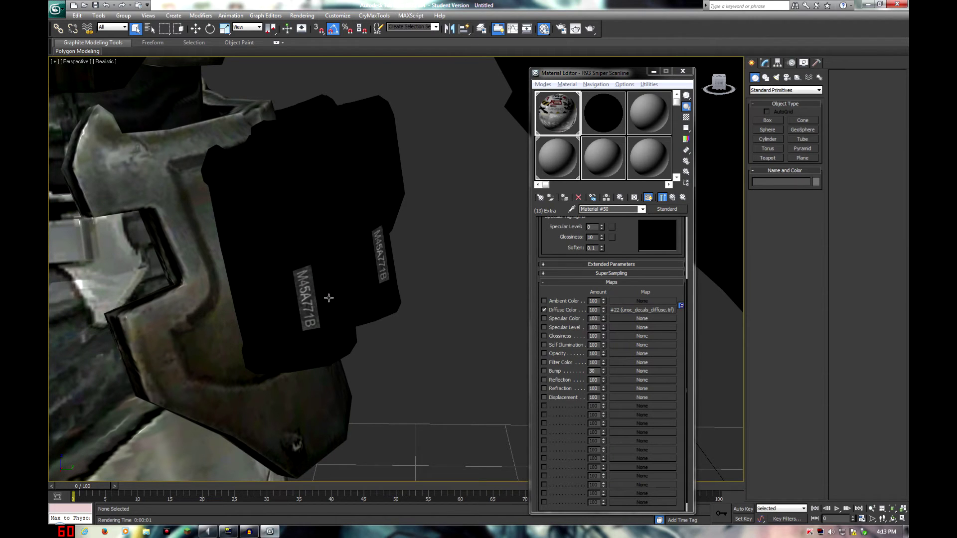
{"action": "key", "text": "shift+q"}
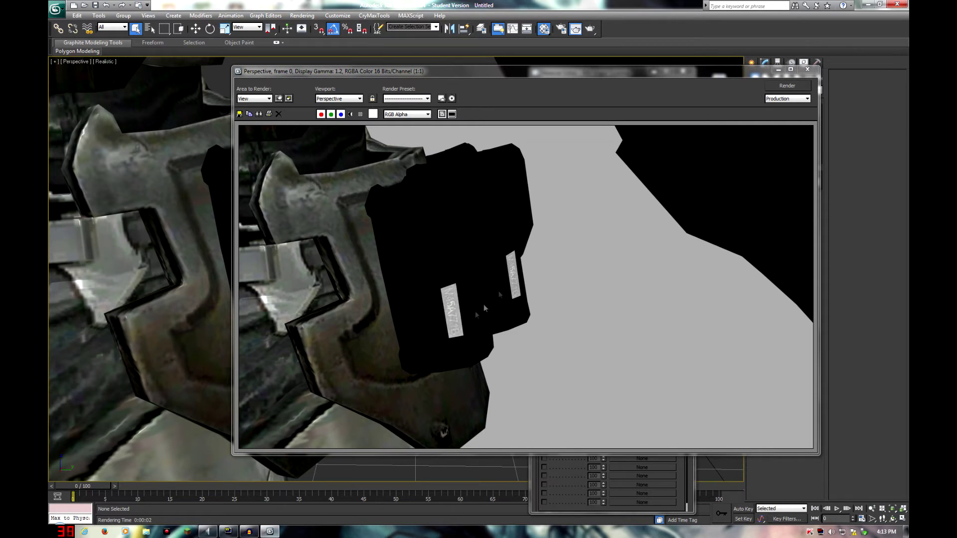
{"action": "left_click", "coordinate": [807, 70]}
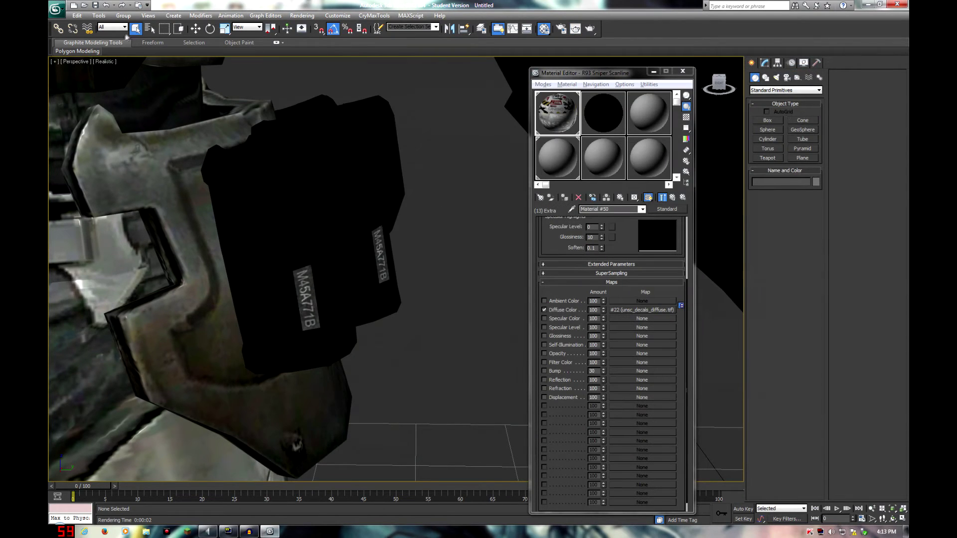
Switch the viewport's material display to Realistic Materials with Maps
{"action": "left_click", "coordinate": [104, 63]}
{"action": "mouse_move", "coordinate": [155, 174]}
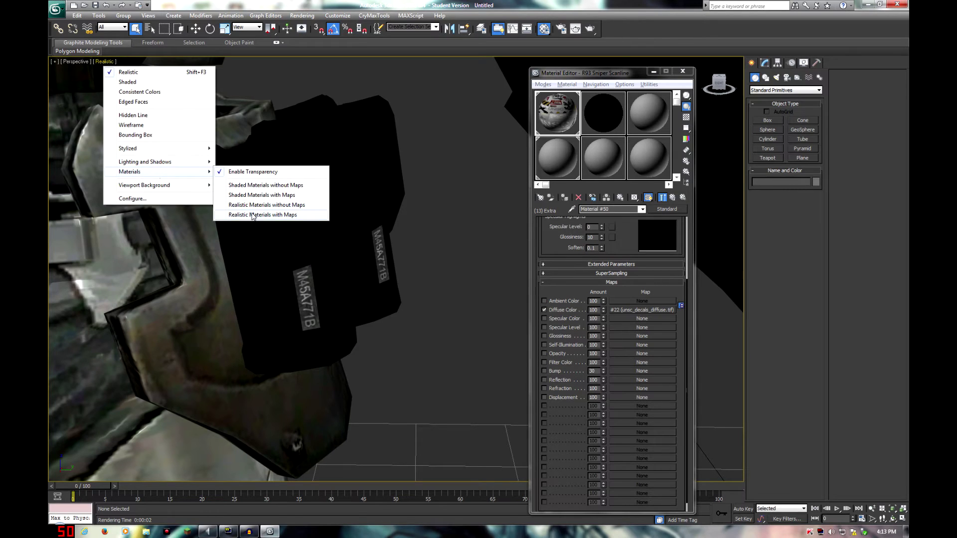
{"action": "left_click", "coordinate": [252, 215]}
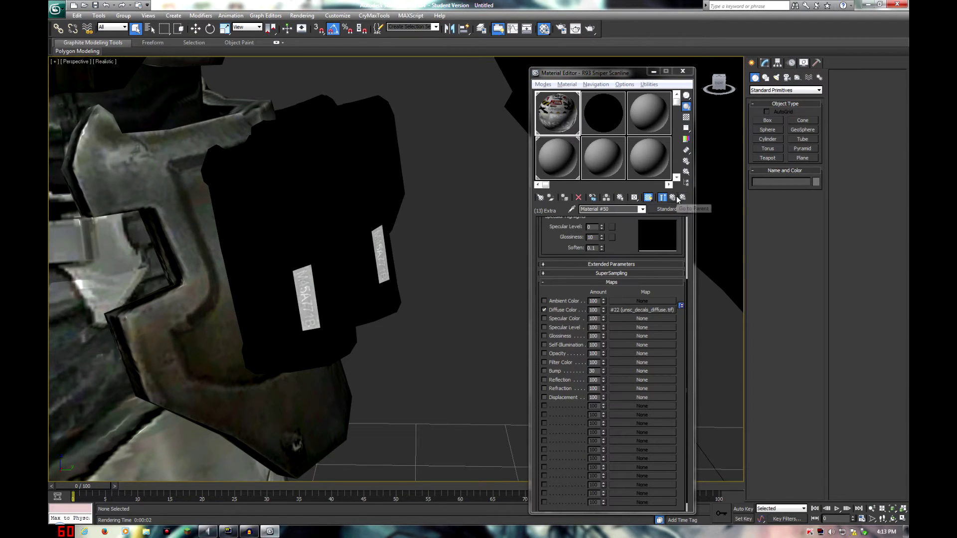
{"action": "scroll", "coordinate": [685, 294], "scroll_direction": "up", "scroll_amount": 4}
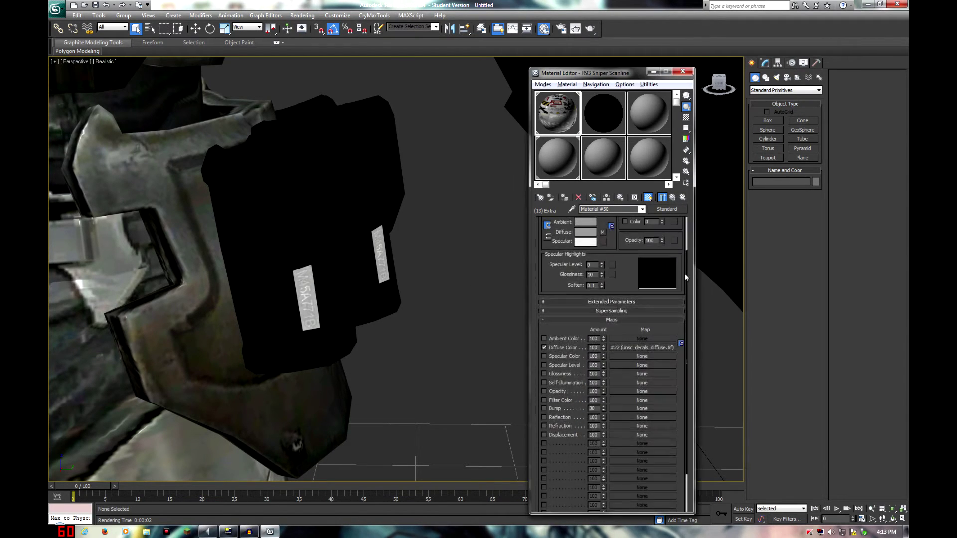
{"action": "left_click", "coordinate": [585, 257]}
{"action": "left_click_drag", "start_coordinate": [308, 107], "coordinate": [303, 63]}
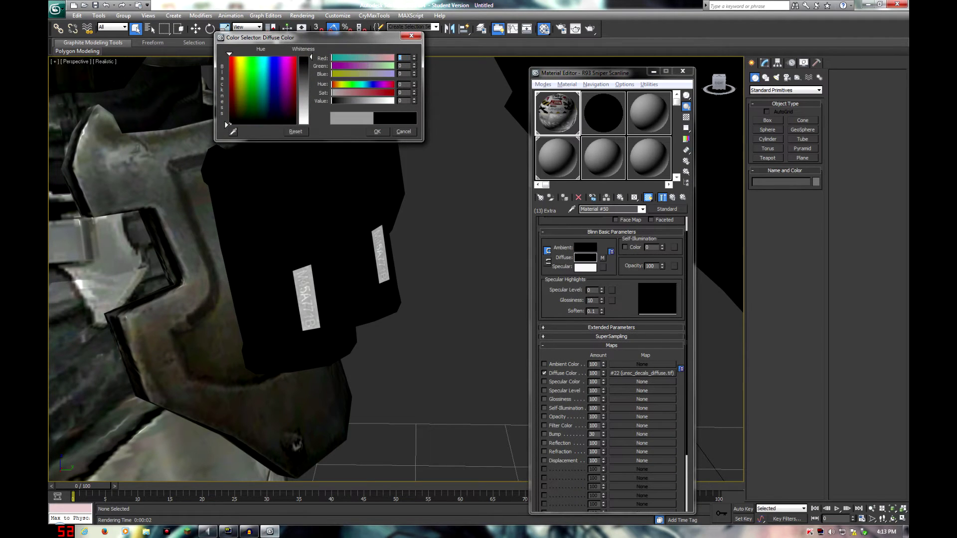
{"action": "left_click", "coordinate": [394, 131]}
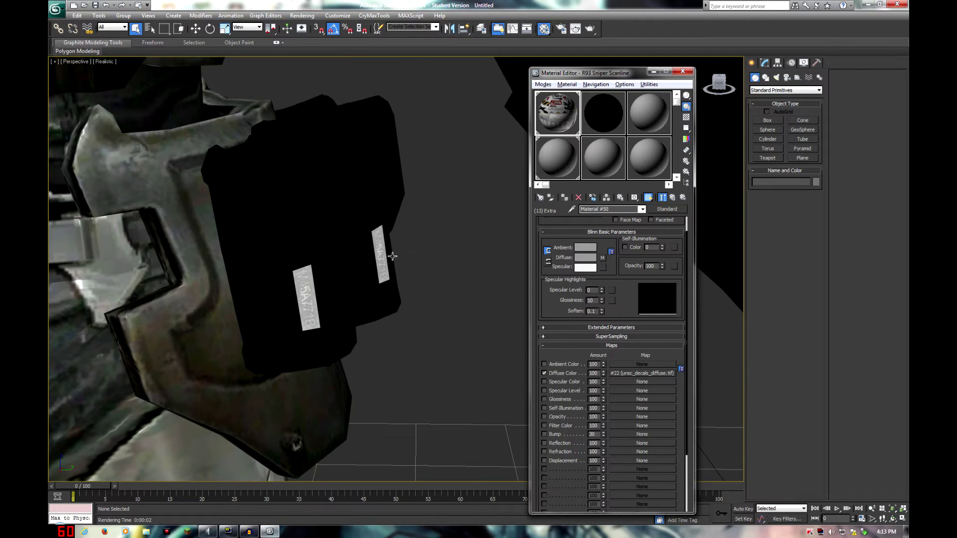
Set the alpha source of the Extra diffuse bitmap to None (Opaque) and return to the Extra material
{"action": "left_click", "coordinate": [638, 374]}
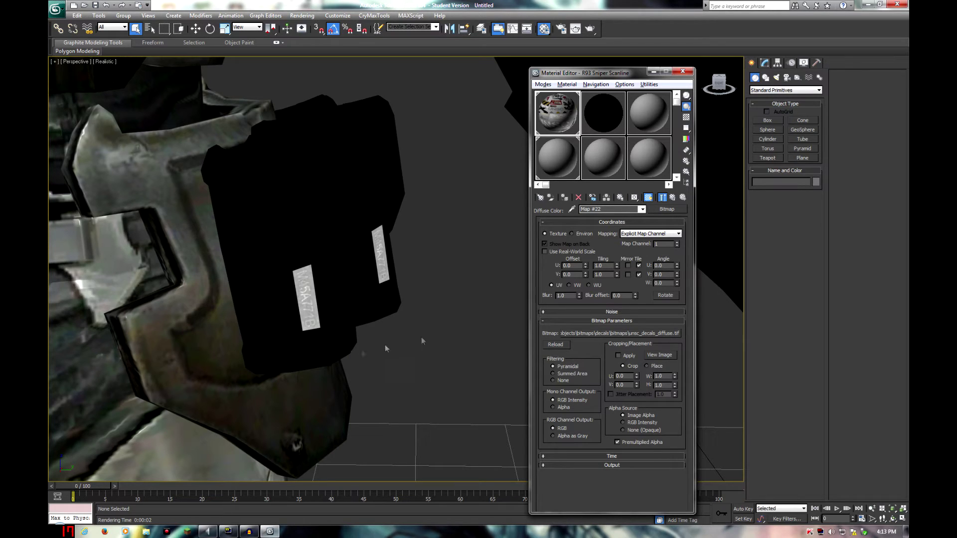
{"action": "left_click", "coordinate": [629, 430]}
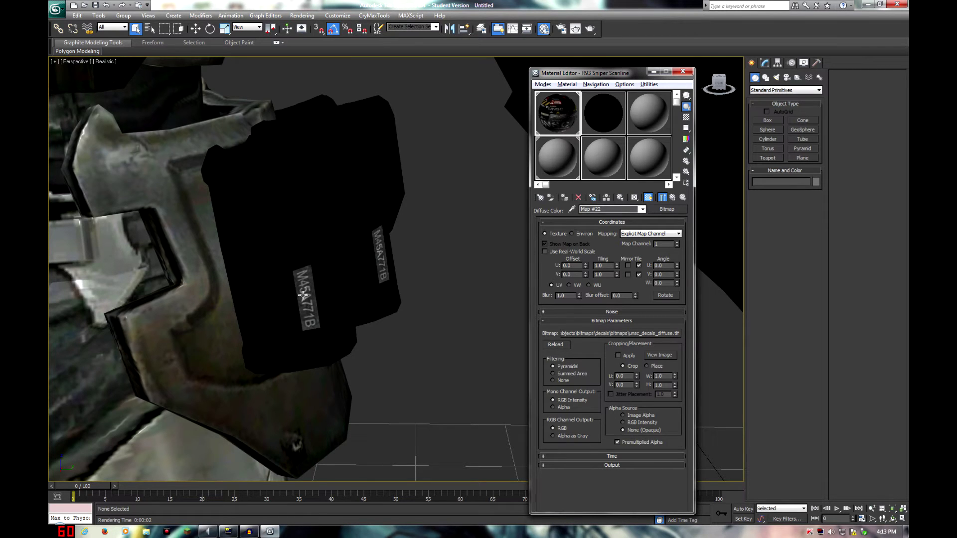
{"action": "left_click", "coordinate": [673, 198]}
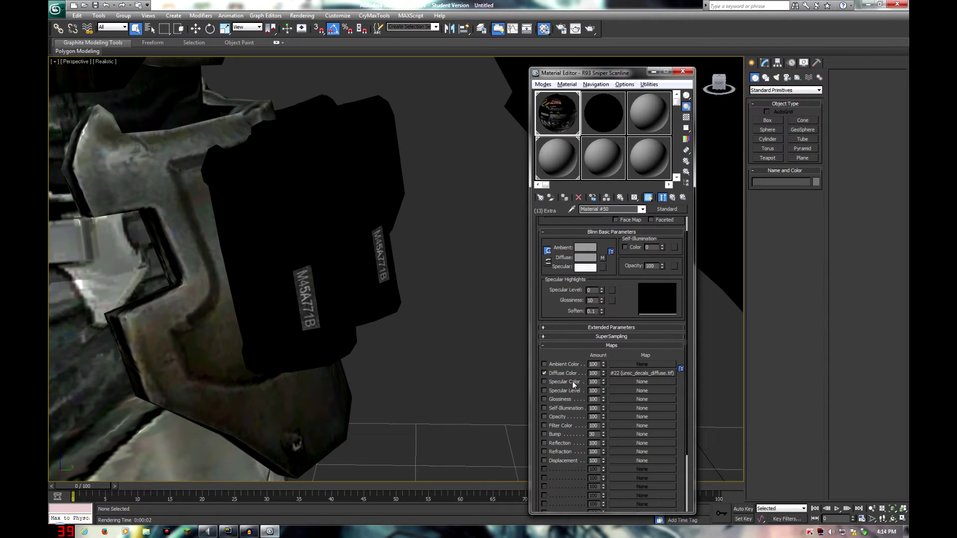
Load unsc_decals_diffuse.tif as the Extra material's Opacity map and return to the material's settings
{"action": "left_click", "coordinate": [618, 416]}
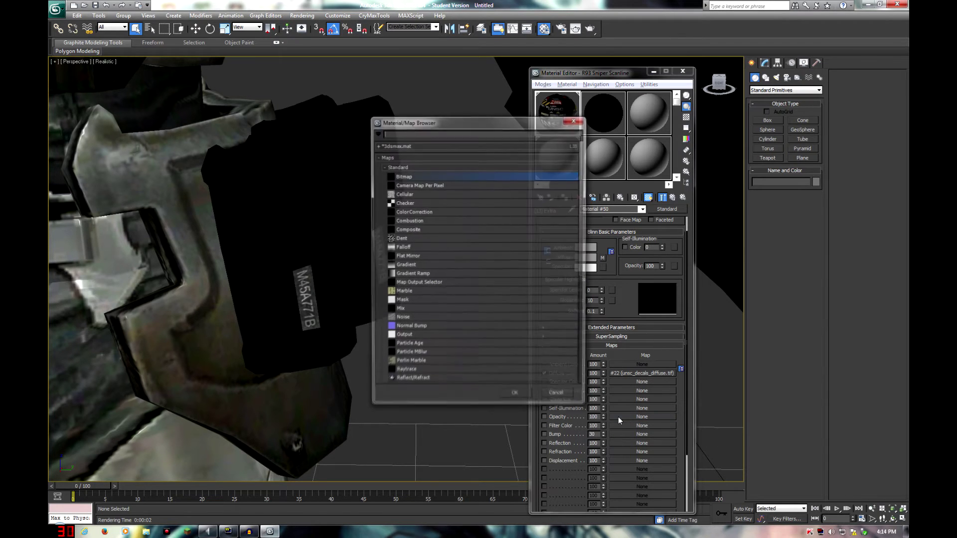
{"action": "double_click", "coordinate": [398, 176]}
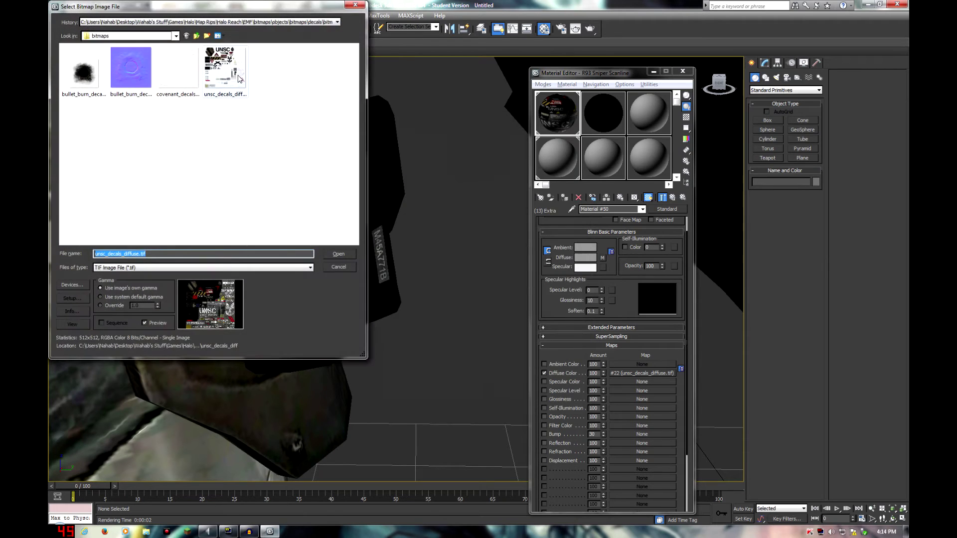
{"action": "double_click", "coordinate": [236, 75]}
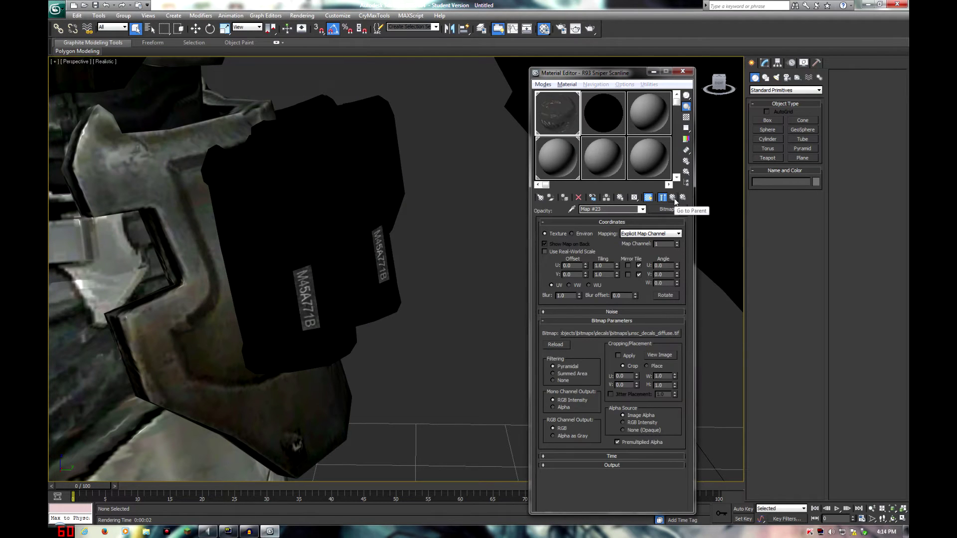
{"action": "left_click", "coordinate": [673, 198]}
Inspect the chest decals up close with the opacity map applied
{"action": "middle_click_drag", "start_coordinate": [346, 258], "coordinate": [381, 375]}
{"action": "scroll", "coordinate": [367, 346], "scroll_direction": "down", "scroll_amount": 5}
{"action": "middle_click_drag", "start_coordinate": [332, 322], "coordinate": [401, 443]}
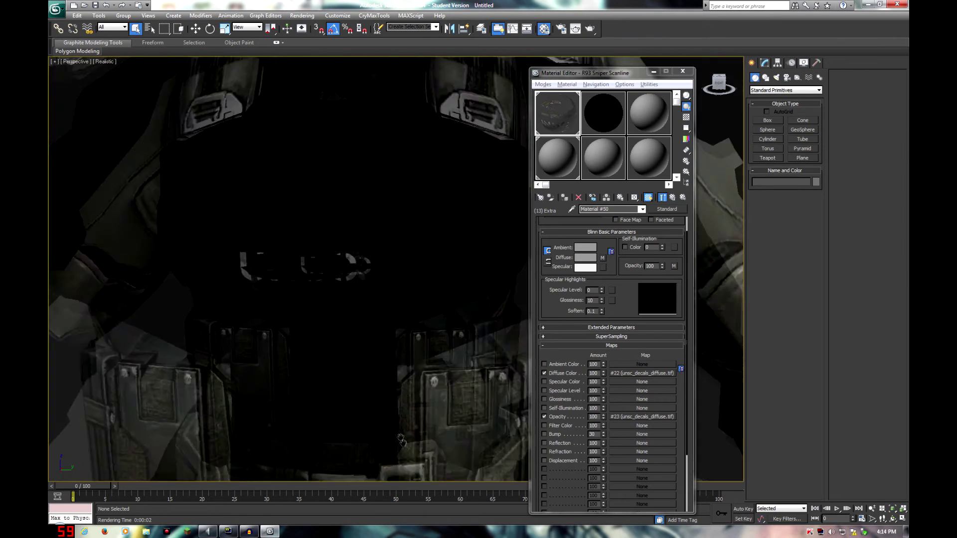
{"action": "scroll", "coordinate": [376, 319], "scroll_direction": "up", "scroll_amount": 3}
{"action": "middle_click_drag", "start_coordinate": [349, 189], "coordinate": [377, 322]}
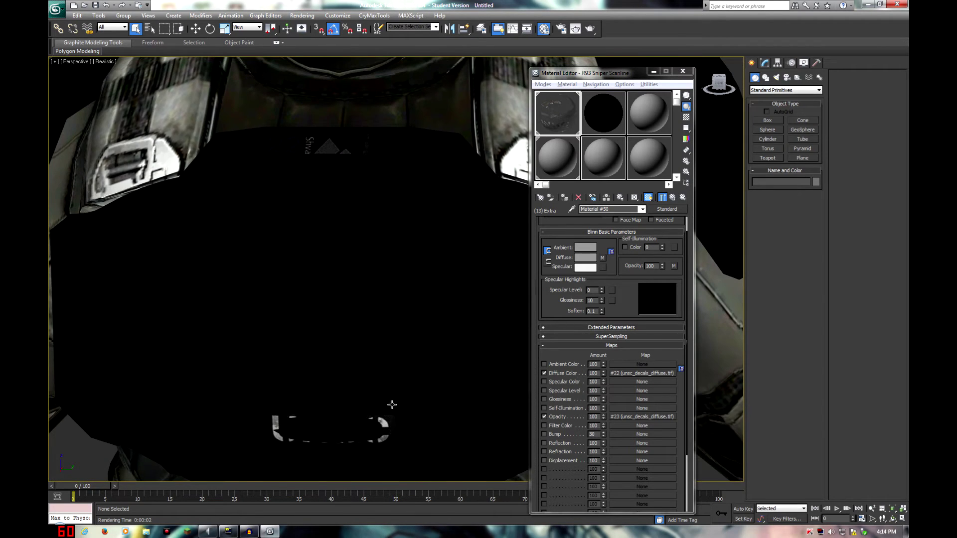
{"action": "scroll", "coordinate": [391, 404], "scroll_direction": "up", "scroll_amount": 3}
{"action": "scroll", "coordinate": [335, 414], "scroll_direction": "down", "scroll_amount": 5}
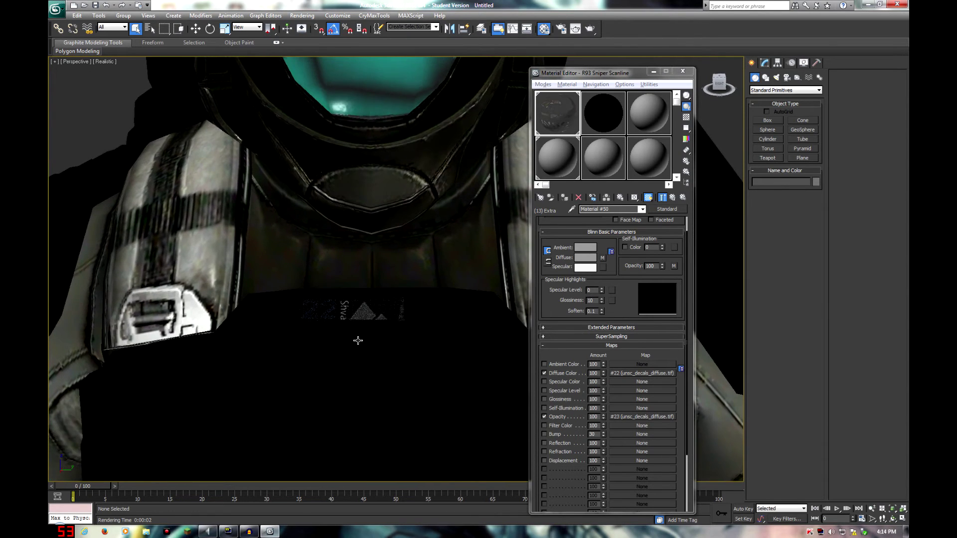
Inspect the decals on the chest and thigh pouch up close, and render the view to check their opacity
{"action": "scroll", "coordinate": [369, 339], "scroll_direction": "up", "scroll_amount": 3}
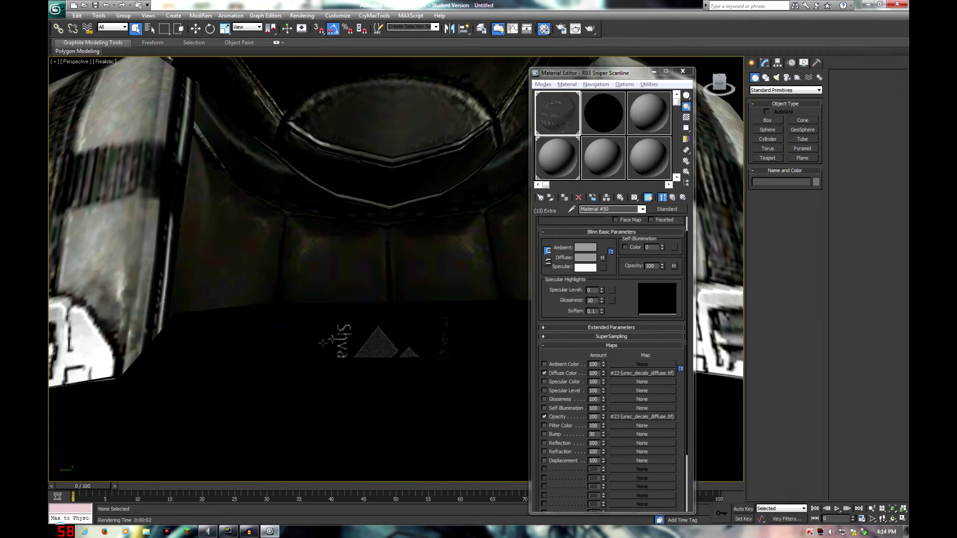
{"action": "scroll", "coordinate": [358, 336], "scroll_direction": "down", "scroll_amount": 3}
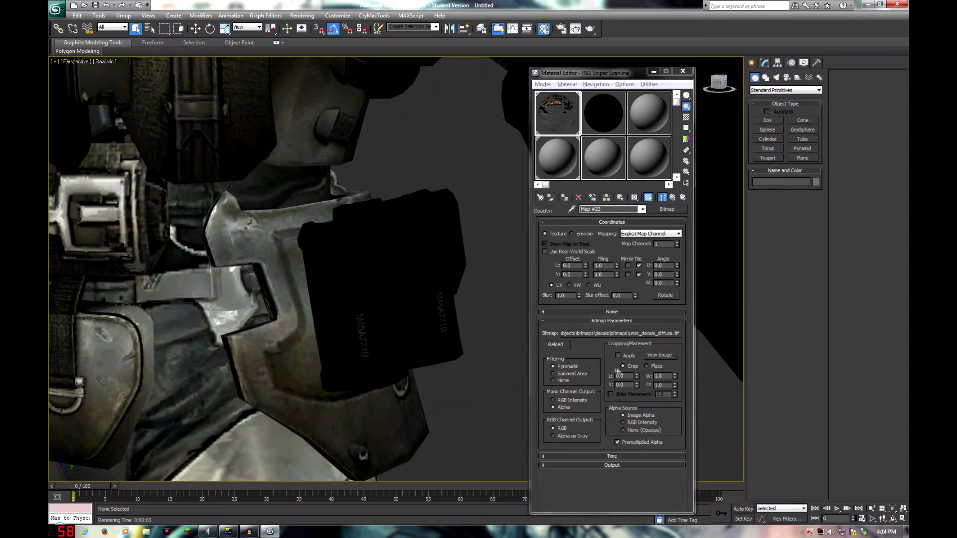
{"action": "key", "text": "shift+q"}
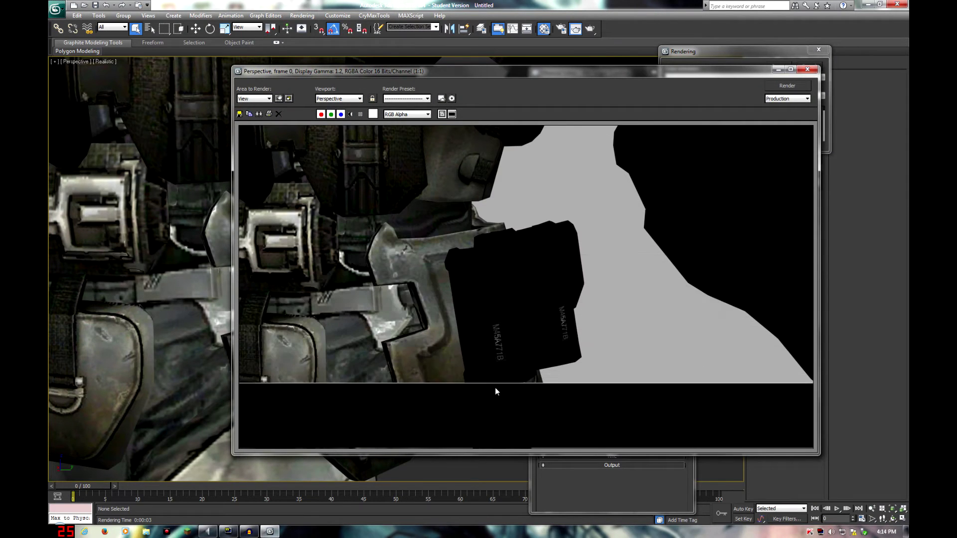
{"action": "left_click", "coordinate": [807, 70]}
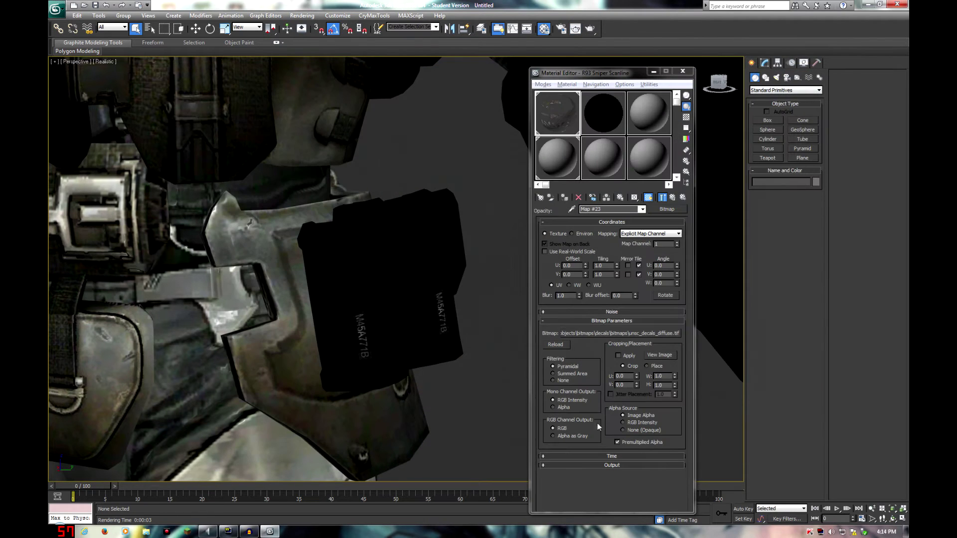
Return to the R93 Sniper multi/sub-object material and close the Material Editor
{"action": "left_click", "coordinate": [672, 198]}
{"action": "scroll", "coordinate": [341, 365], "scroll_direction": "down", "scroll_amount": 4}
{"action": "scroll", "coordinate": [352, 389], "scroll_direction": "down", "scroll_amount": 2}
{"action": "key", "text": "m"}
Unhide the Didact model and hide the sniper soldier
{"action": "middle_click_drag", "start_coordinate": [341, 365], "coordinate": [400, 356]}
{"action": "scroll", "coordinate": [362, 335], "scroll_direction": "down", "scroll_amount": 3}
{"action": "scroll", "coordinate": [344, 338], "scroll_direction": "down", "scroll_amount": 4}
{"action": "scroll", "coordinate": [381, 367], "scroll_direction": "down", "scroll_amount": 3}
{"action": "right_click", "coordinate": [398, 359]}
{"action": "left_click", "coordinate": [418, 319]}
{"action": "scroll", "coordinate": [418, 319], "scroll_direction": "down", "scroll_amount": 3}
{"action": "middle_click_drag", "start_coordinate": [419, 319], "coordinate": [339, 371]}
{"action": "left_click", "coordinate": [466, 277]}
{"action": "right_click", "coordinate": [371, 305]}
{"action": "left_click", "coordinate": [398, 265]}
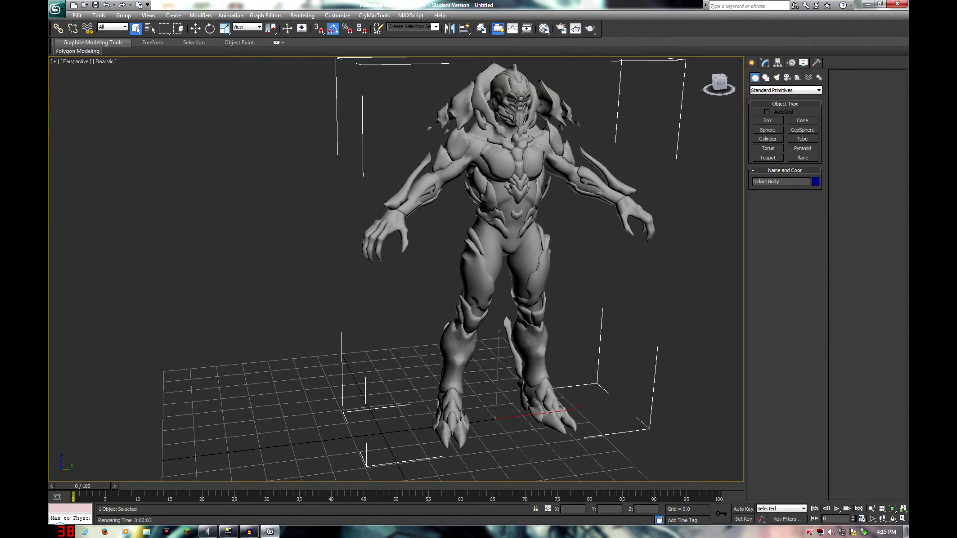
Frame the Didact body and select the storm_didact multi/sub-object material in the Material Editor
{"action": "key", "text": "z"}
{"action": "scroll", "coordinate": [521, 372], "scroll_direction": "up", "scroll_amount": 5}
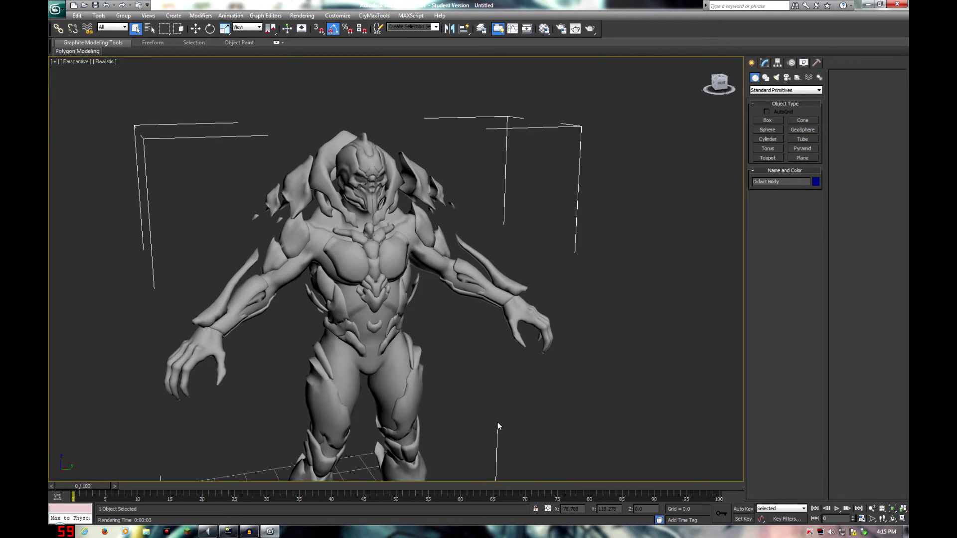
{"action": "key", "text": "m"}
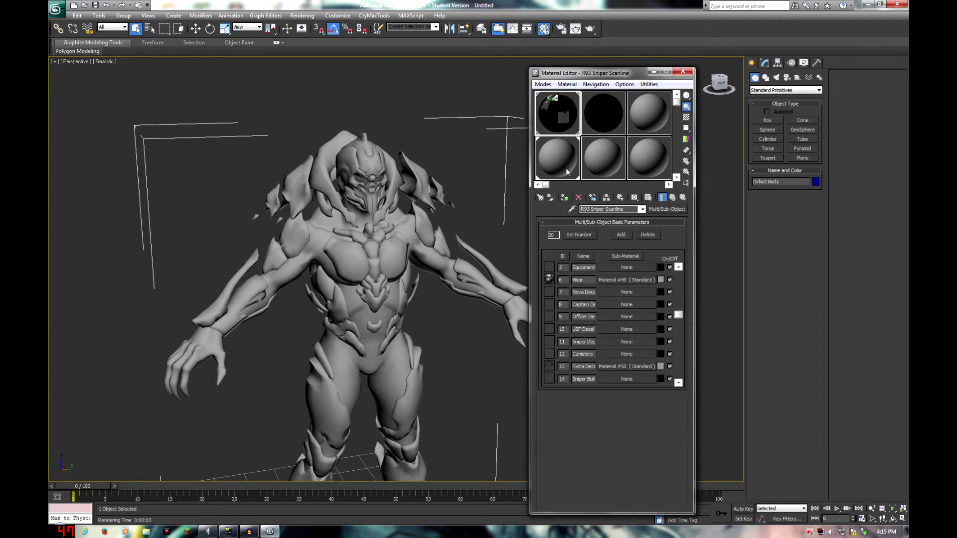
{"action": "left_click", "coordinate": [588, 123]}
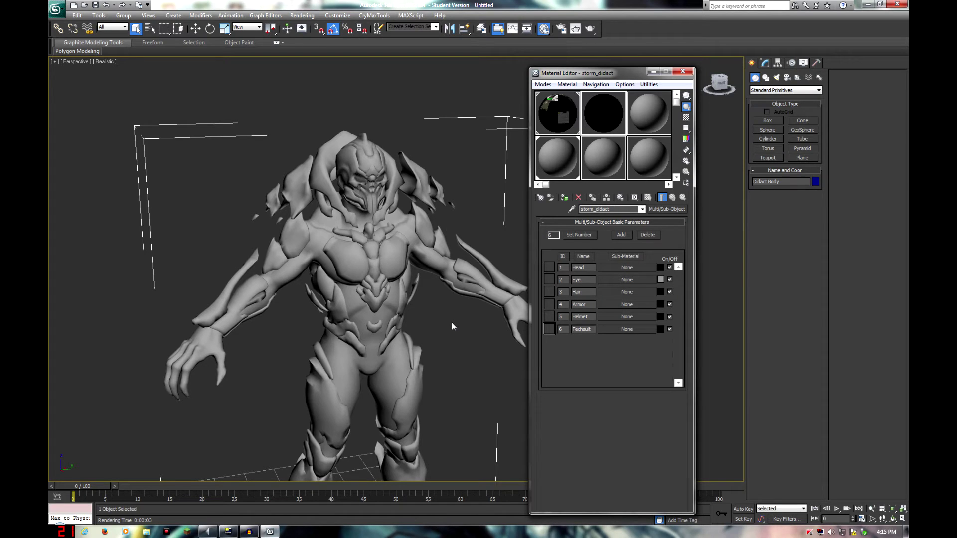
Assign the mental ray Renderer as the production renderer and close the render setup
{"action": "key", "text": "F10"}
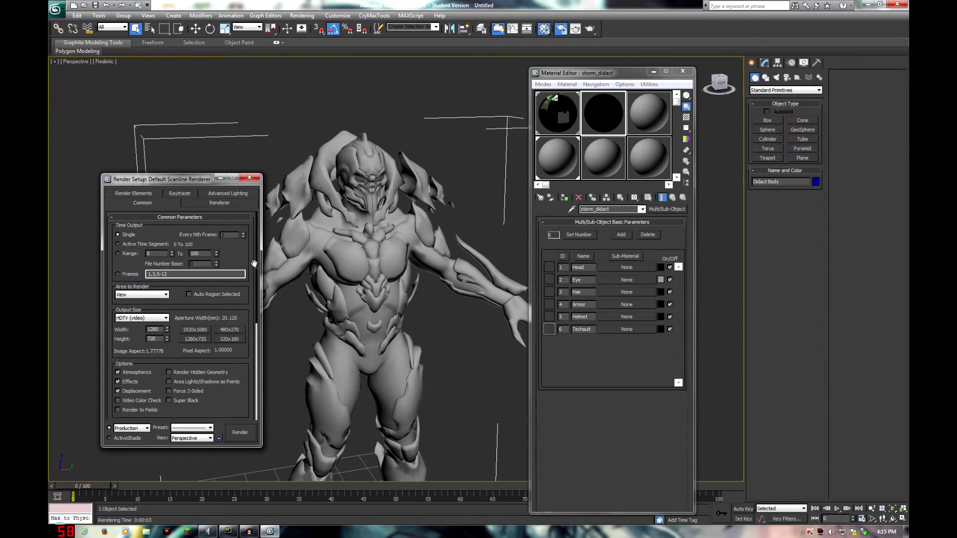
{"action": "left_click_drag", "start_coordinate": [259, 267], "coordinate": [257, 283]}
{"action": "scroll", "coordinate": [258, 393], "scroll_direction": "down", "scroll_amount": 2}
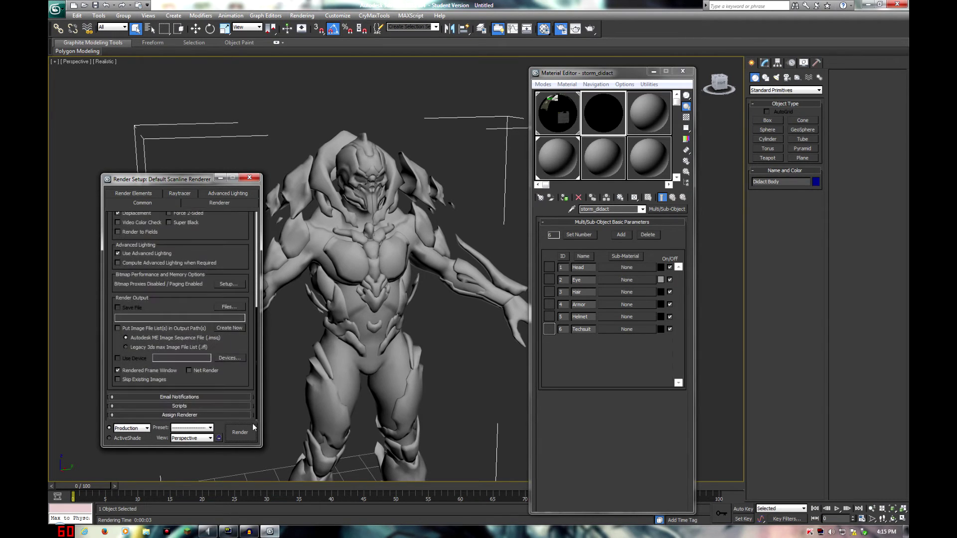
{"action": "left_click", "coordinate": [195, 414]}
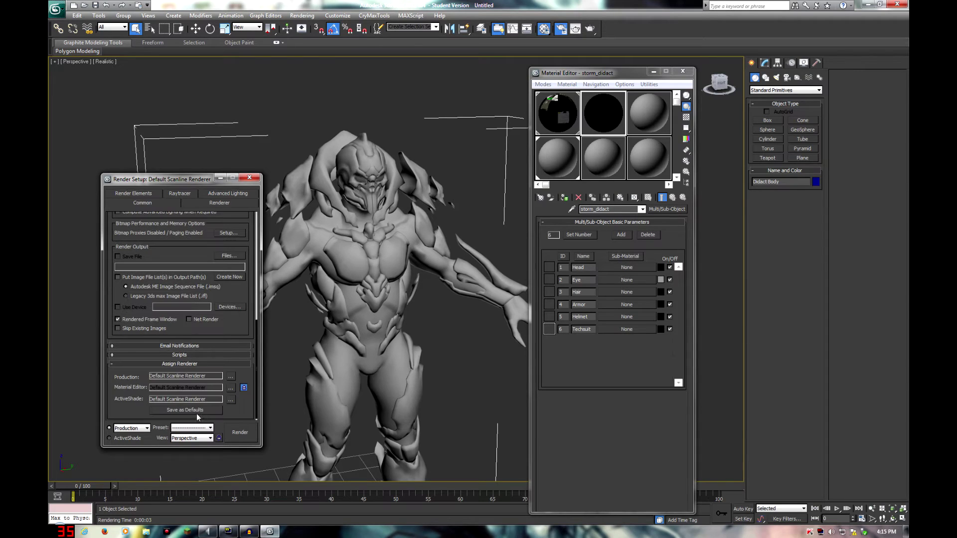
{"action": "left_click", "coordinate": [231, 376]}
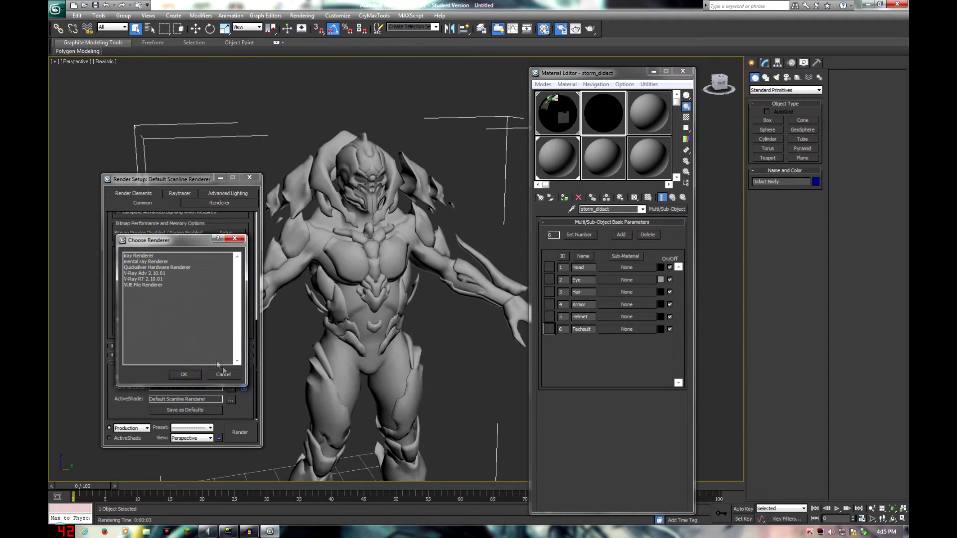
{"action": "left_click", "coordinate": [147, 262]}
{"action": "left_click", "coordinate": [188, 373]}
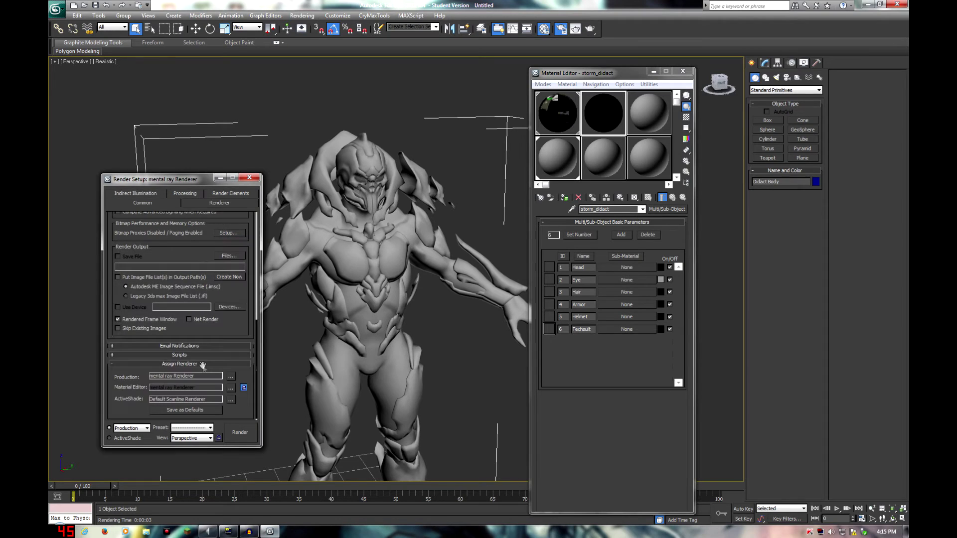
{"action": "scroll", "coordinate": [258, 288], "scroll_direction": "up", "scroll_amount": 5}
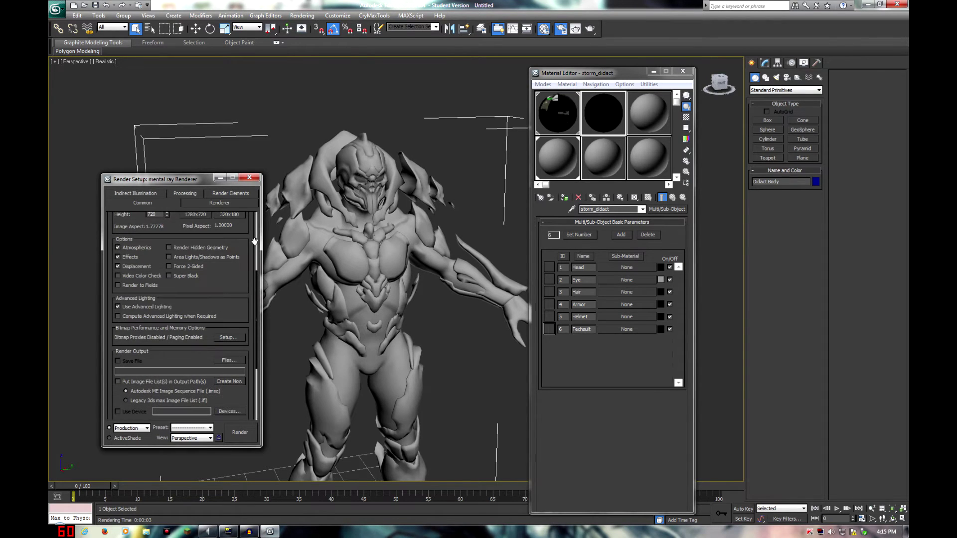
{"action": "left_click", "coordinate": [250, 178]}
Render a test of the Didact with mental ray, enable geometry reuse and close the rendered frame
{"action": "left_click", "coordinate": [215, 200]}
{"action": "key", "text": "shift+q"}
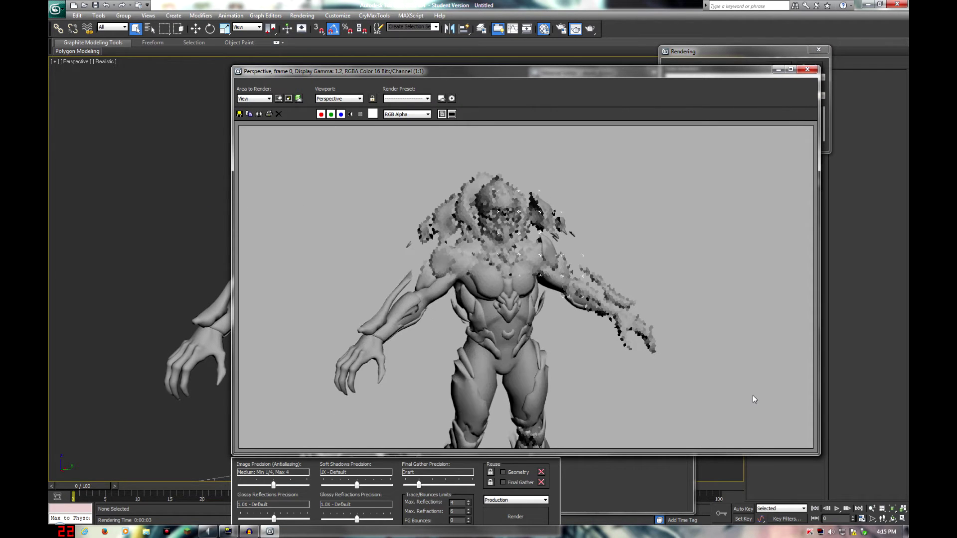
{"action": "left_click_drag", "start_coordinate": [682, 76], "coordinate": [558, 42]}
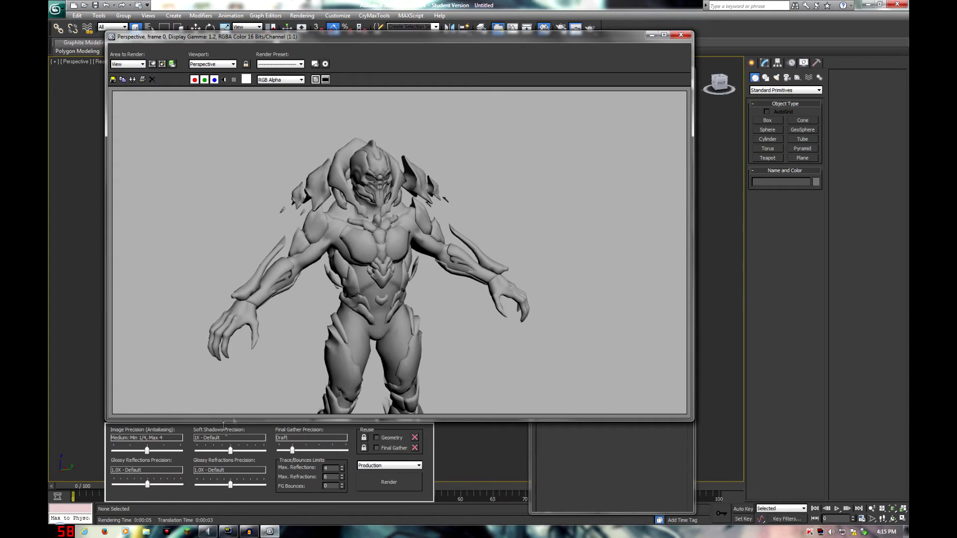
{"action": "left_click", "coordinate": [376, 438]}
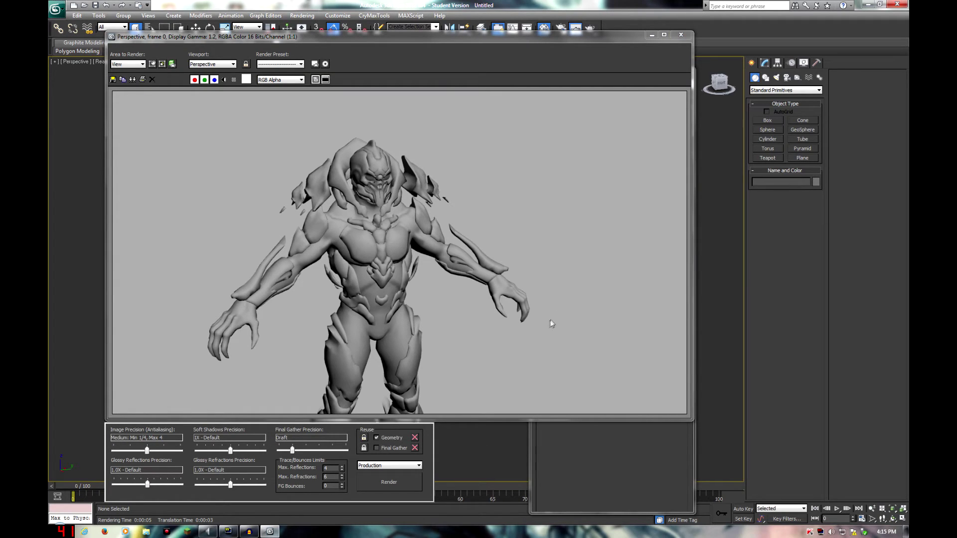
{"action": "left_click", "coordinate": [679, 36]}
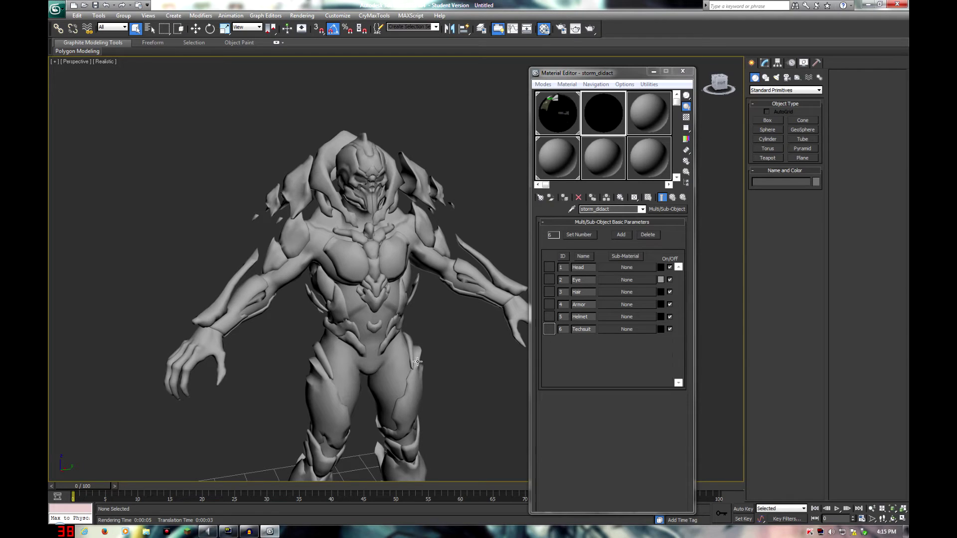
Select the Didact body and give storm_didact's Armor slot an Arch & Design material
{"action": "left_click", "coordinate": [214, 319]}
{"action": "left_click", "coordinate": [616, 304]}
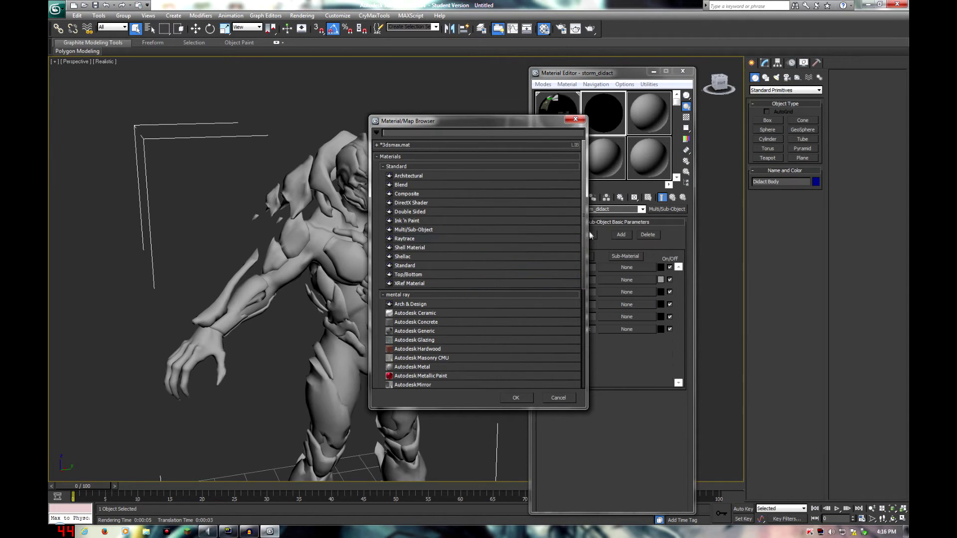
{"action": "left_click", "coordinate": [417, 304]}
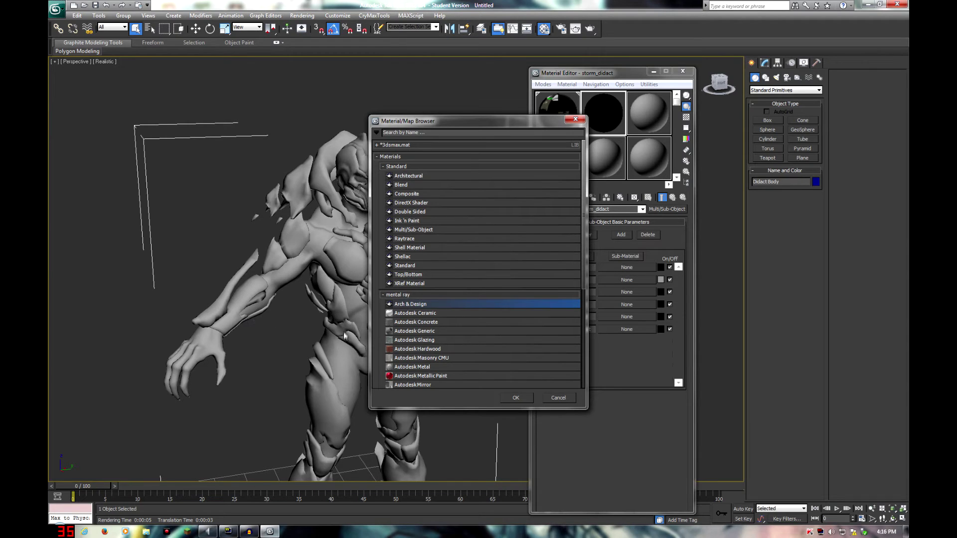
{"action": "left_click", "coordinate": [516, 399]}
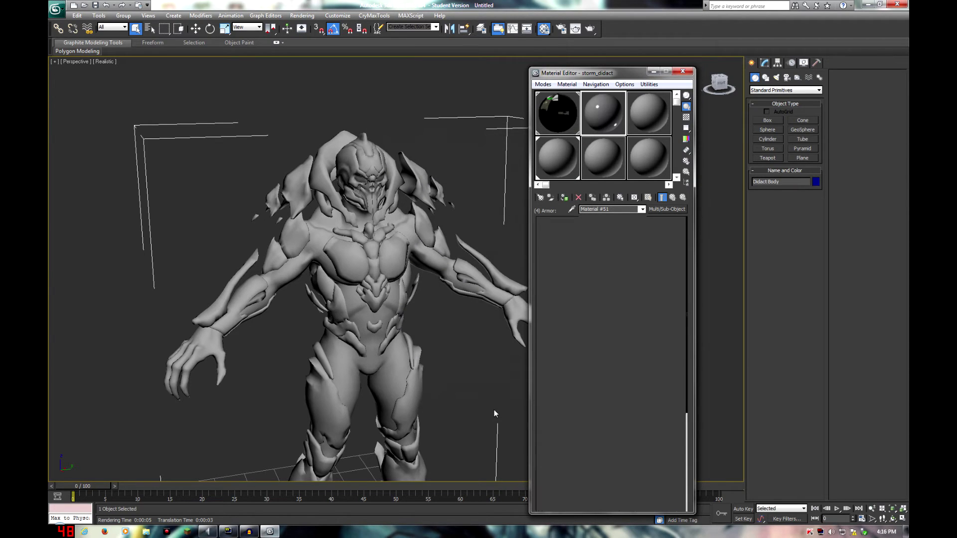
Assign the storm_didact material to the Didact body and reopen its Armor sub-material
{"action": "middle_click_drag", "start_coordinate": [426, 298], "coordinate": [422, 276]}
{"action": "middle_click_drag", "start_coordinate": [384, 343], "coordinate": [360, 347], "text": "alt"}
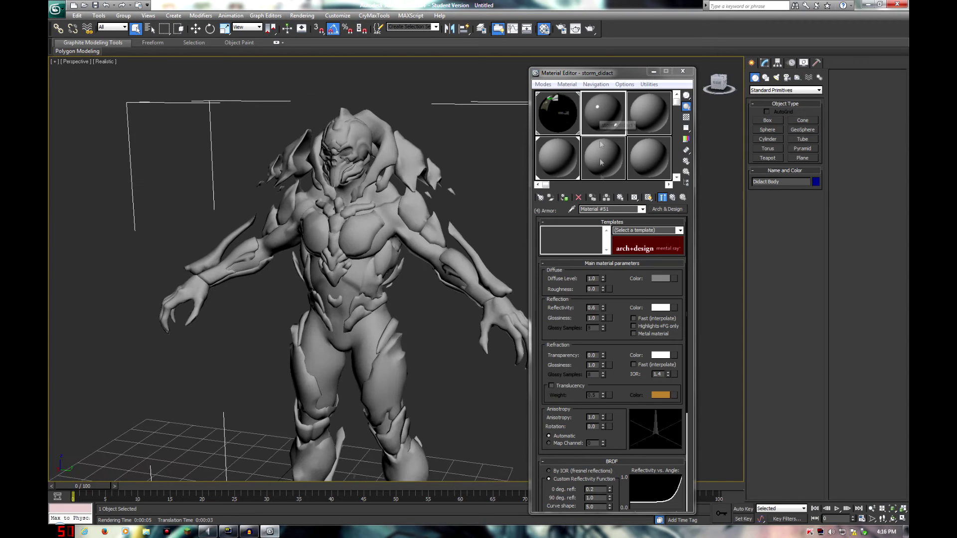
{"action": "left_click", "coordinate": [564, 198]}
{"action": "left_click", "coordinate": [564, 199]}
{"action": "middle_click_drag", "start_coordinate": [419, 249], "coordinate": [447, 254], "text": "alt"}
{"action": "left_click", "coordinate": [626, 304]}
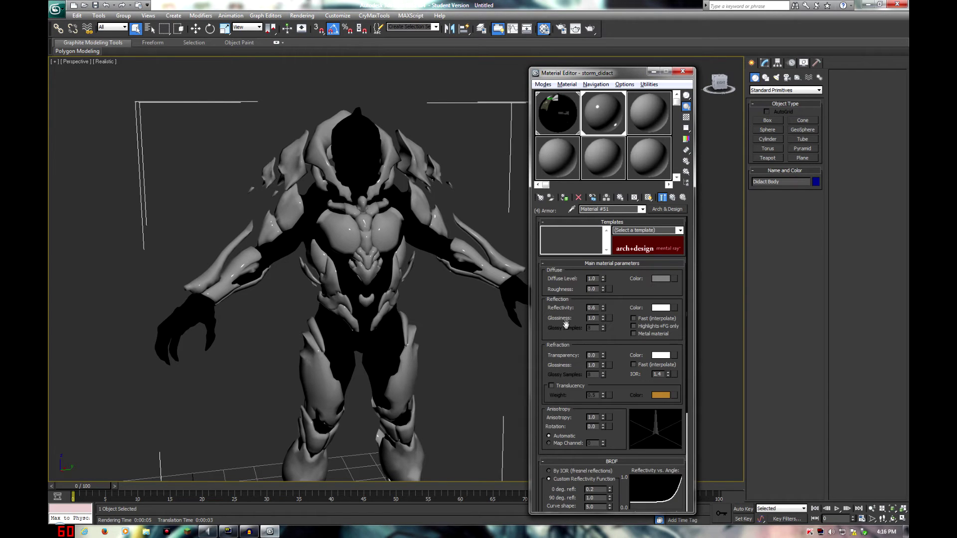
Set the Armor material's reflectivity to 0
{"action": "middle_click_drag", "start_coordinate": [339, 269], "coordinate": [448, 344], "text": "alt"}
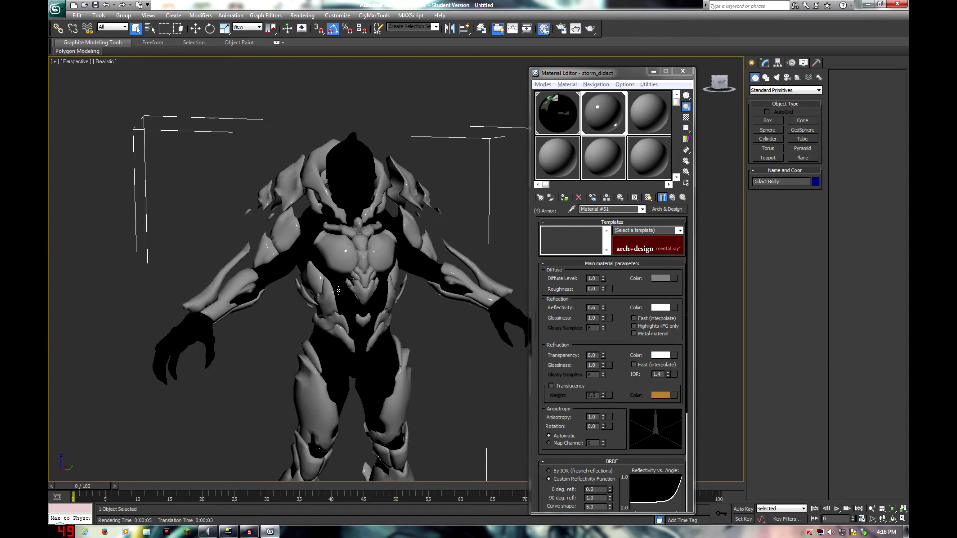
{"action": "double_click", "coordinate": [592, 307]}
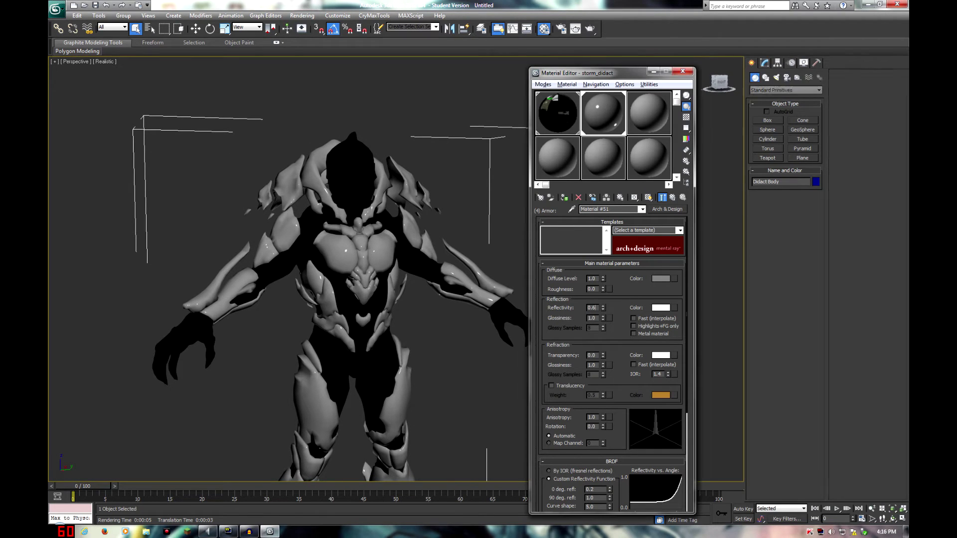
{"action": "type", "text": "0"}
{"action": "key", "text": "Return"}
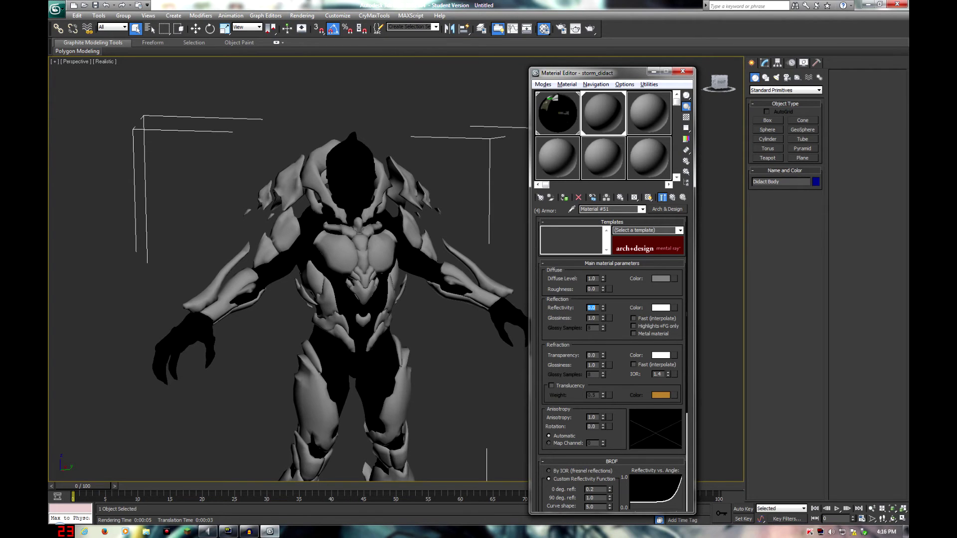
Set the viewport's material display to Realistic Materials with Maps for the Didact
{"action": "middle_click_drag", "start_coordinate": [490, 319], "coordinate": [371, 367], "text": "alt"}
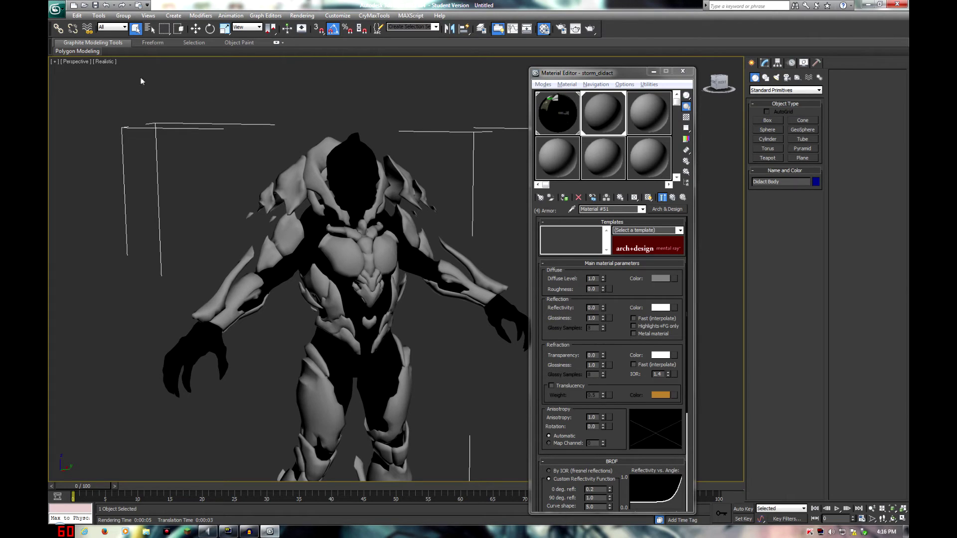
{"action": "left_click", "coordinate": [105, 62]}
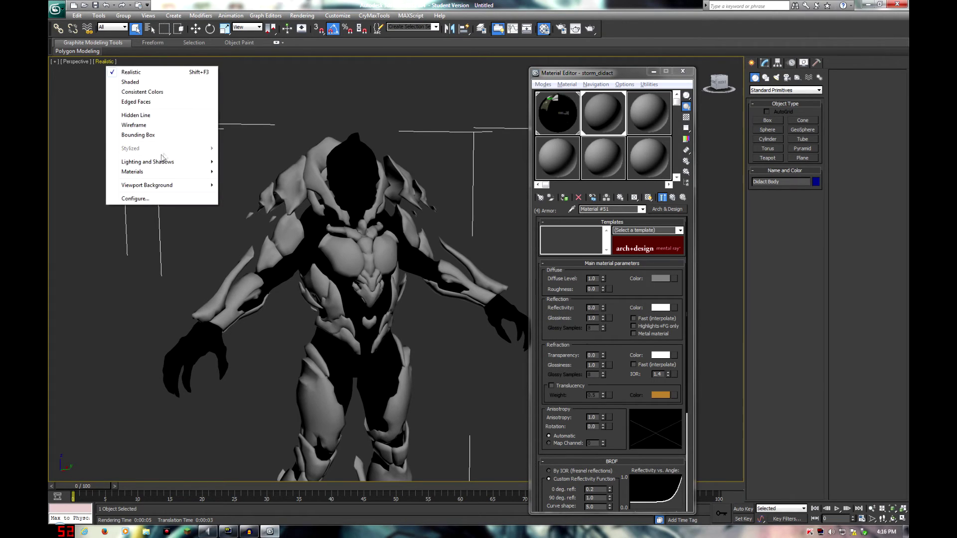
{"action": "mouse_move", "coordinate": [139, 171]}
{"action": "left_click", "coordinate": [259, 215]}
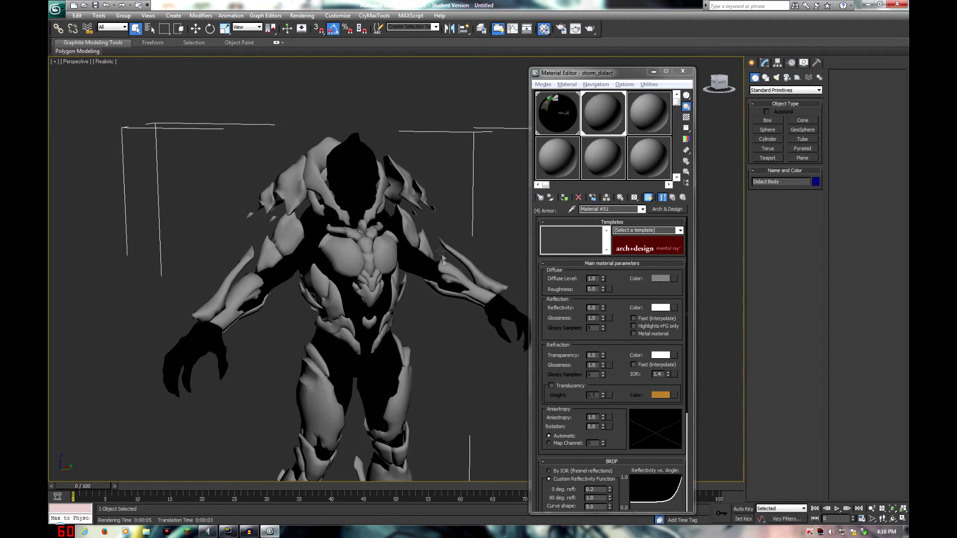
Set the Armor material's Bump amount to 1 and assign a Normal Bump map to it
{"action": "left_click_drag", "start_coordinate": [686, 351], "coordinate": [686, 456]}
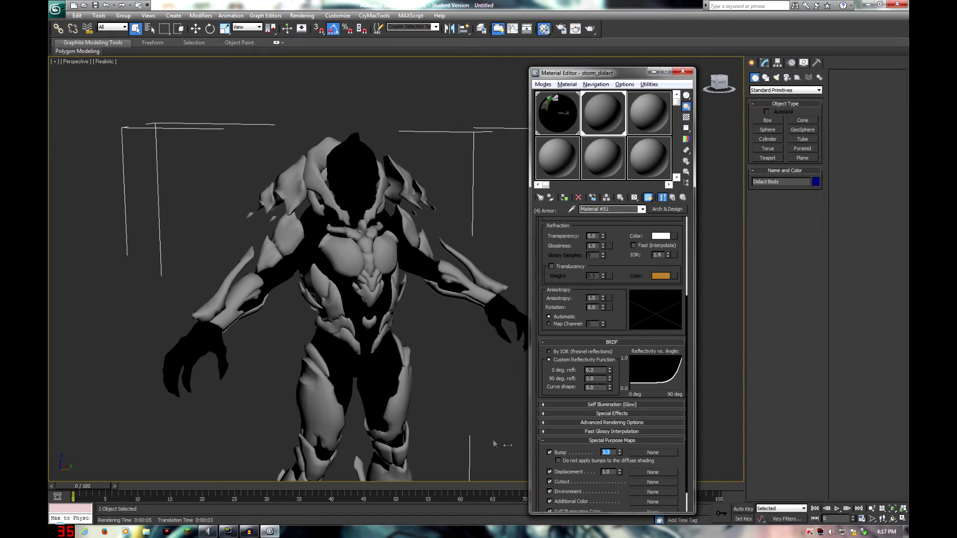
{"action": "type", "text": "1"}
{"action": "left_click", "coordinate": [662, 454]}
{"action": "double_click", "coordinate": [404, 320]}
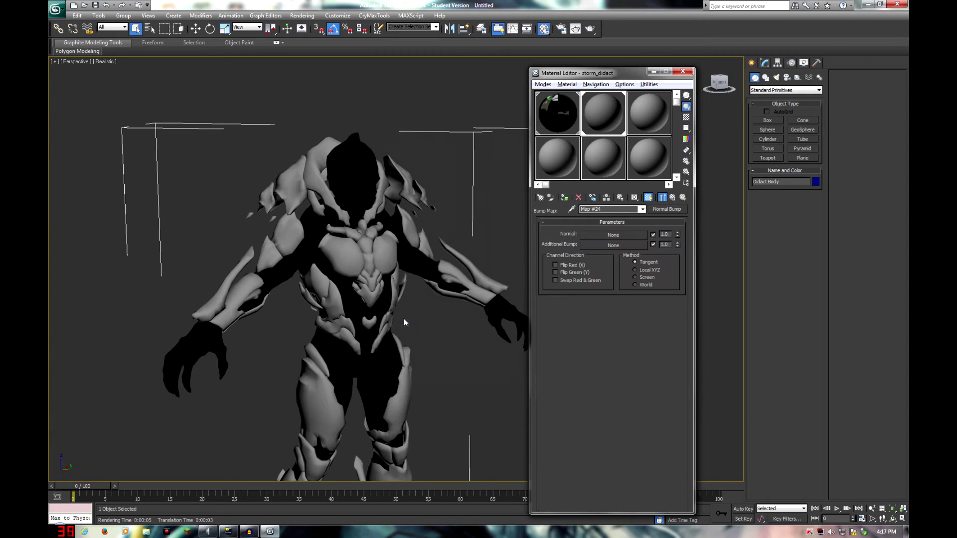
Load storm_didact_default_armor_body_normal.tif from the storm_didact_armor folder as the Normal map of the Armor material's Normal Bump
{"action": "left_click", "coordinate": [592, 238]}
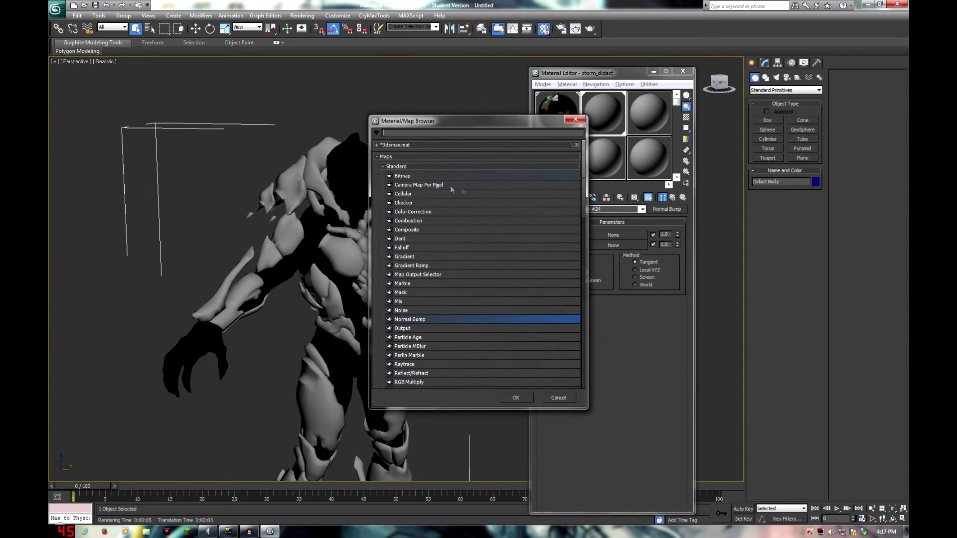
{"action": "double_click", "coordinate": [401, 176]}
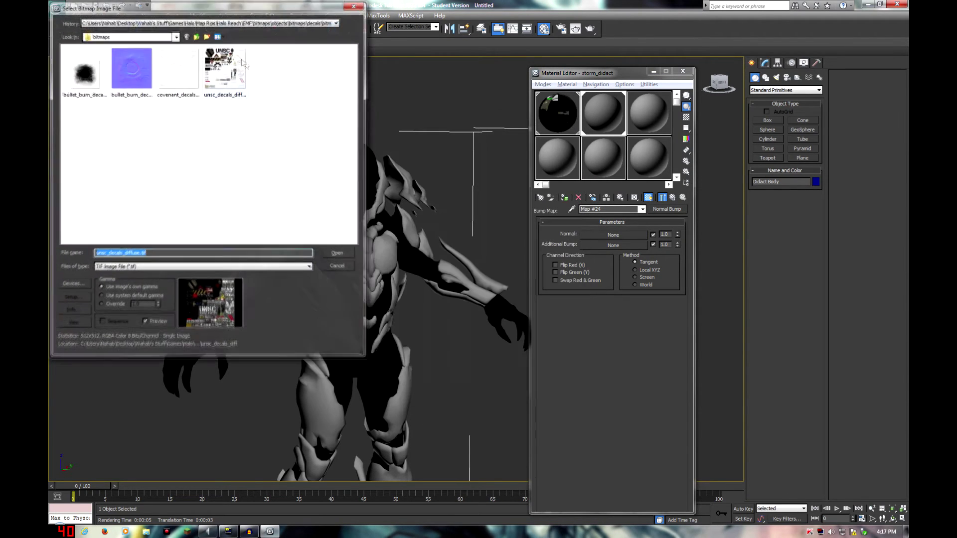
{"action": "left_click", "coordinate": [242, 22]}
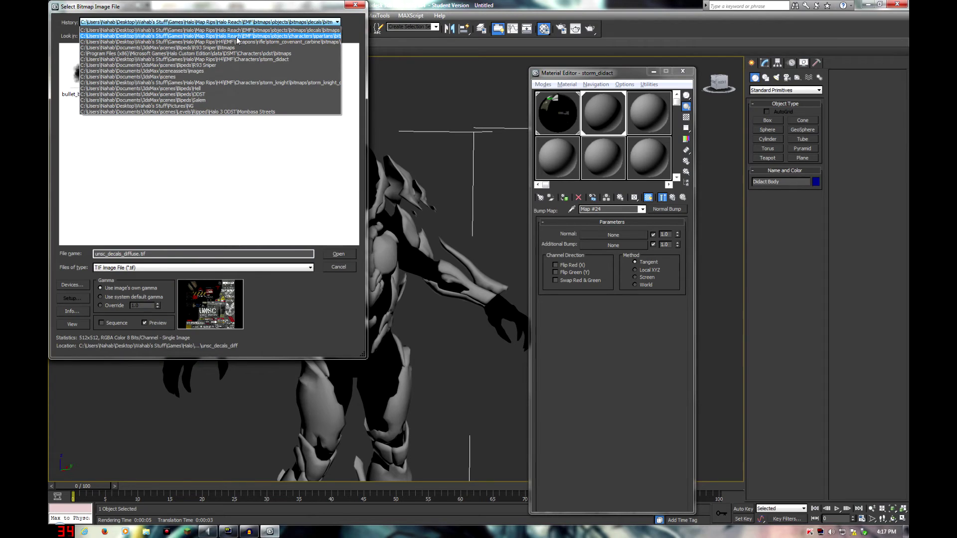
{"action": "left_click", "coordinate": [264, 82]}
{"action": "key", "text": "BackSpace"}
{"action": "key", "text": "BackSpace"}
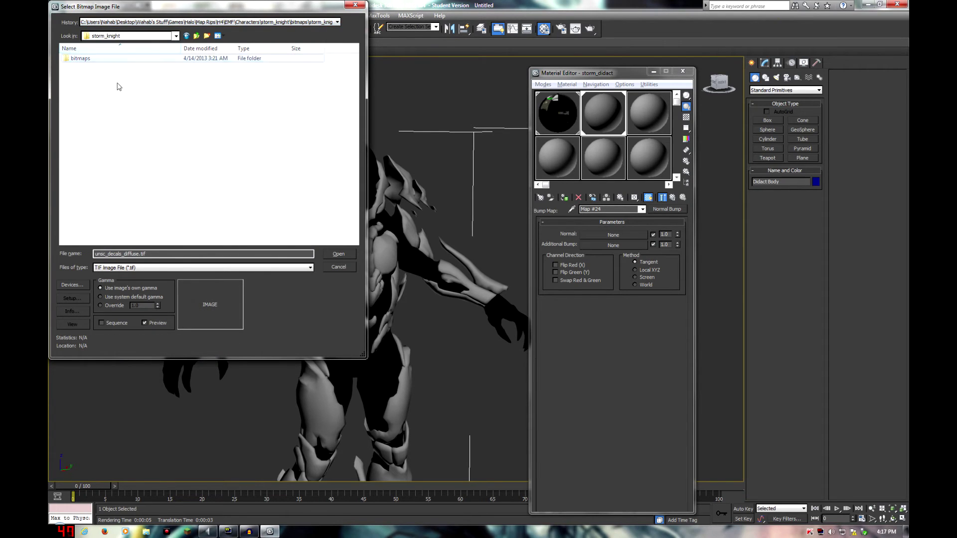
{"action": "double_click", "coordinate": [106, 68]}
{"action": "double_click", "coordinate": [98, 60]}
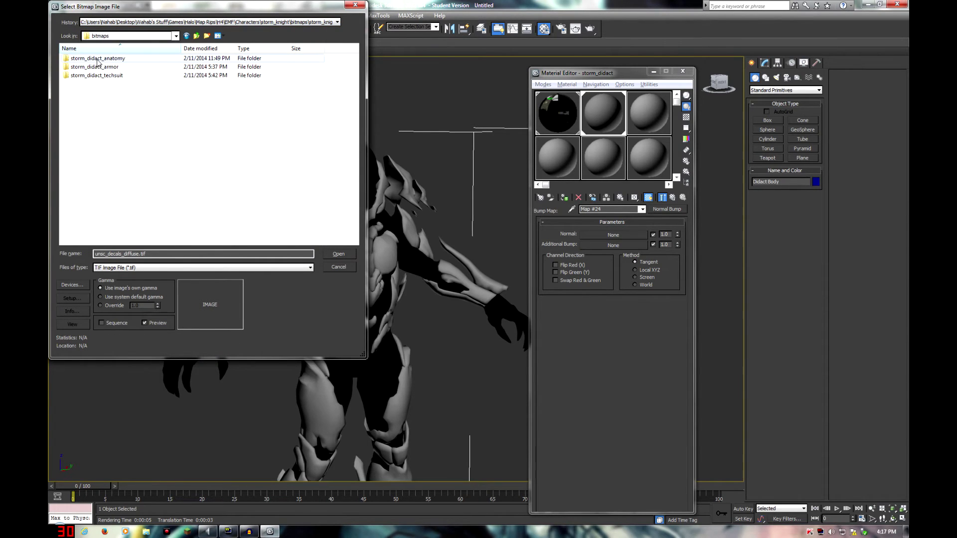
{"action": "double_click", "coordinate": [103, 66]}
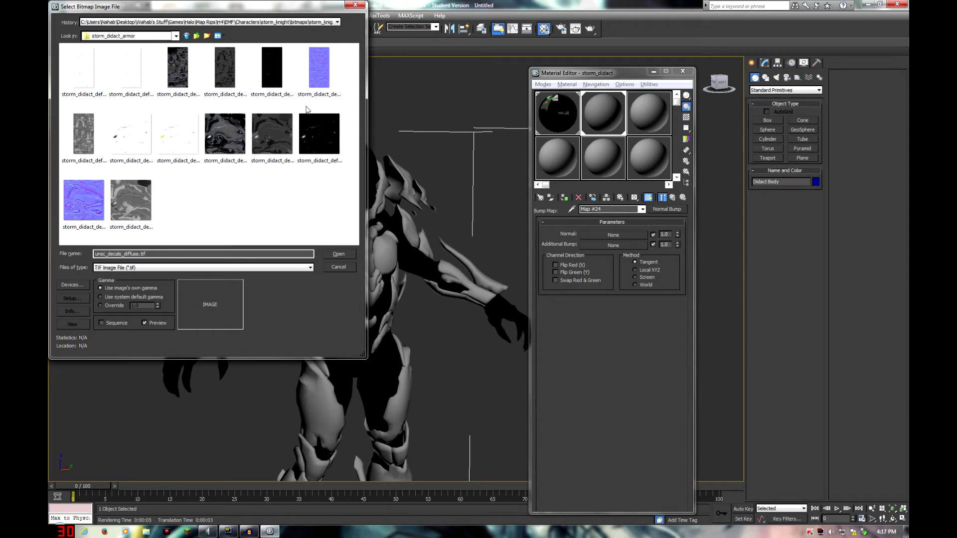
{"action": "left_click", "coordinate": [317, 94]}
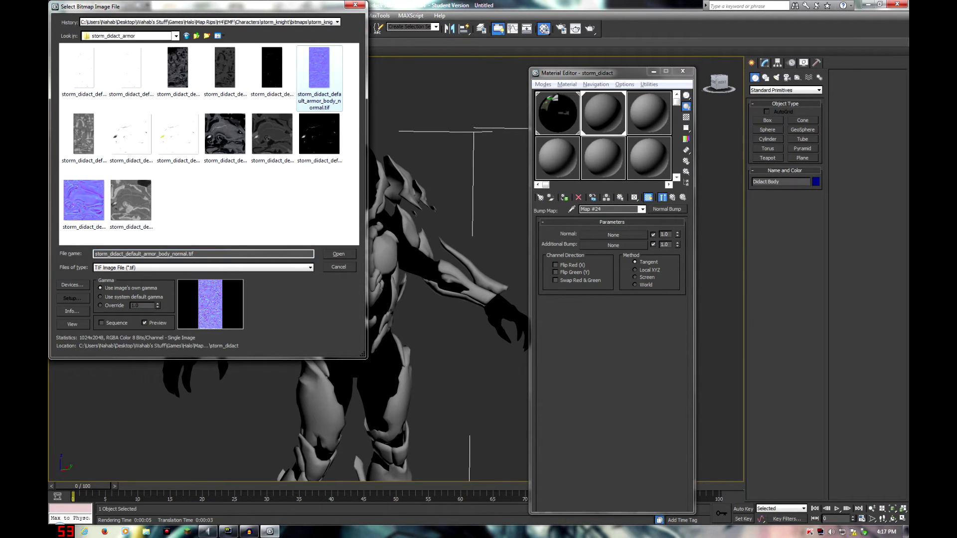
{"action": "left_click", "coordinate": [333, 254]}
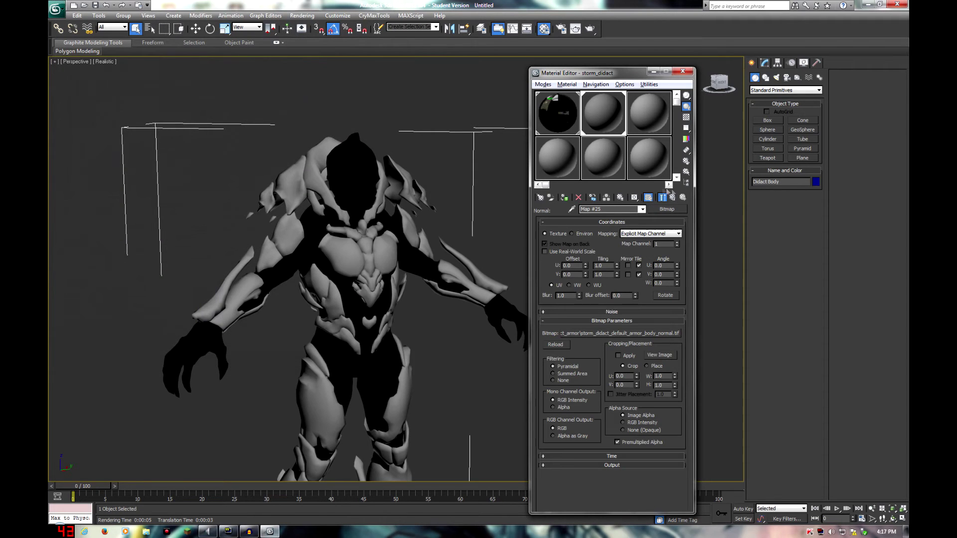
{"action": "left_click", "coordinate": [671, 198]}
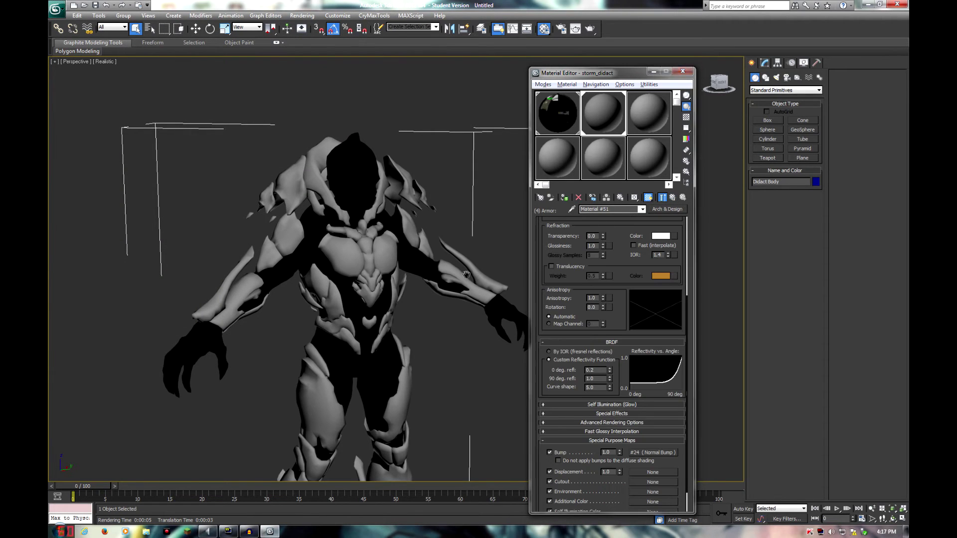
Try the Armor material's Bump amount at 0 to compare the Didact's armor with and without normal-map detail
{"action": "scroll", "coordinate": [469, 274], "scroll_direction": "up", "scroll_amount": 3}
{"action": "middle_click_drag", "start_coordinate": [386, 293], "coordinate": [410, 291]}
{"action": "middle_click_drag", "start_coordinate": [398, 433], "coordinate": [400, 299]}
{"action": "middle_click_drag", "start_coordinate": [369, 443], "coordinate": [390, 318]}
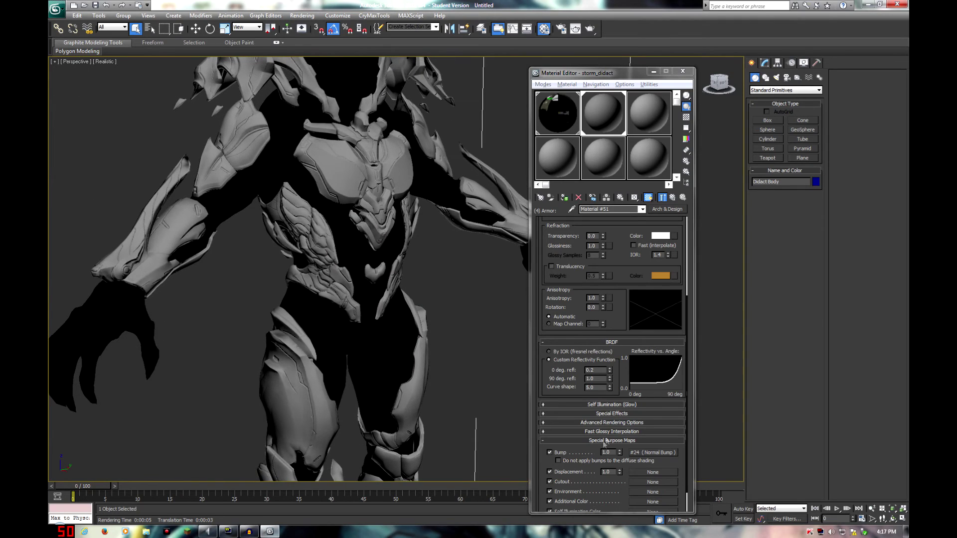
{"action": "left_click_drag", "start_coordinate": [609, 452], "coordinate": [524, 461]}
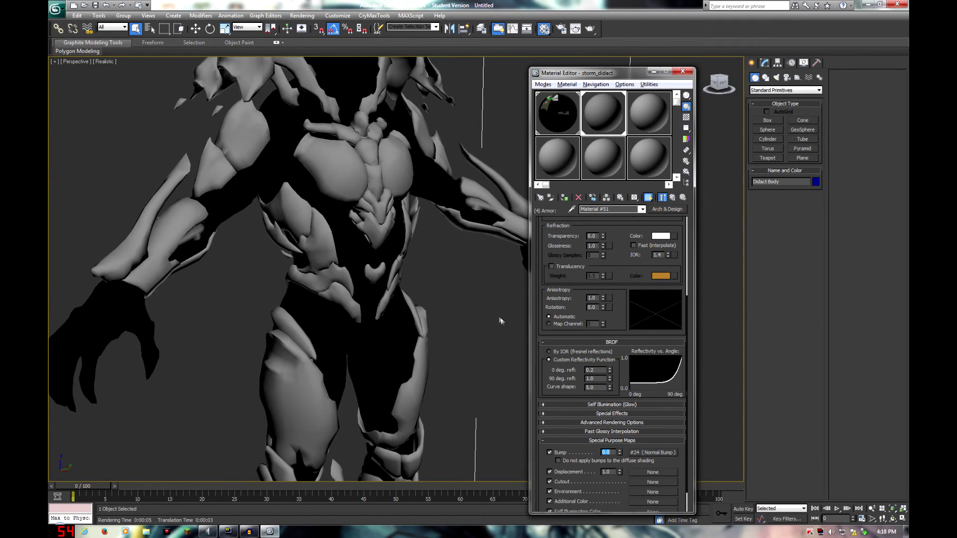
{"action": "middle_click_drag", "start_coordinate": [477, 328], "coordinate": [472, 348]}
{"action": "middle_click_drag", "start_coordinate": [424, 324], "coordinate": [392, 337]}
Assign storm_didact_default_armor_body_diff.tif as the Armor material's Diffuse Color bitmap
{"action": "scroll", "coordinate": [686, 220], "scroll_direction": "up", "scroll_amount": 5}
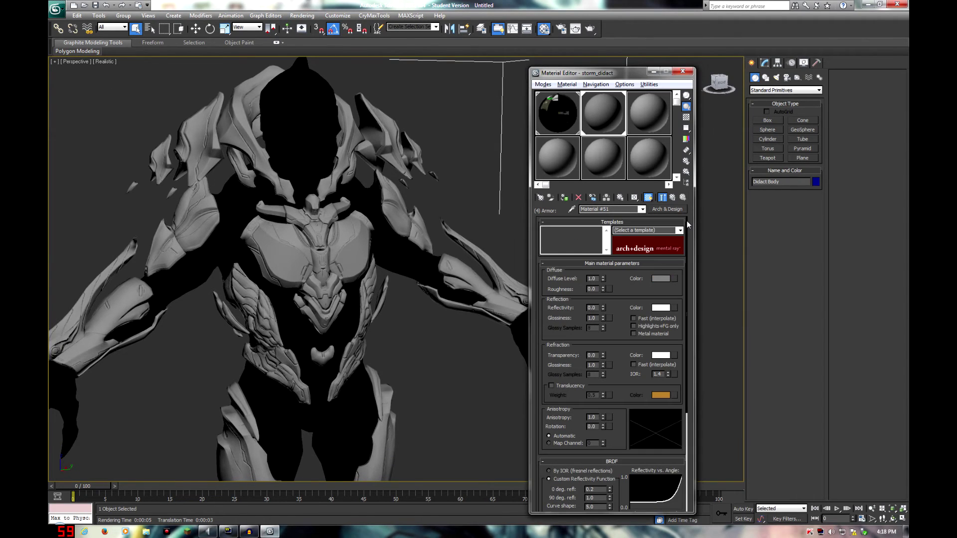
{"action": "left_click", "coordinate": [675, 279]}
{"action": "double_click", "coordinate": [400, 176]}
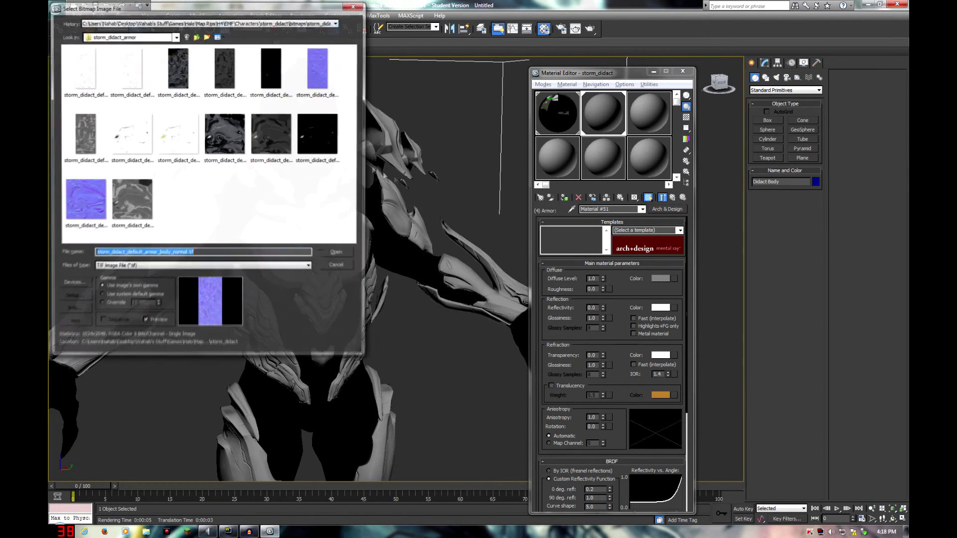
{"action": "key", "text": "Left"}
{"action": "key", "text": "Left"}
{"action": "key", "text": "Left"}
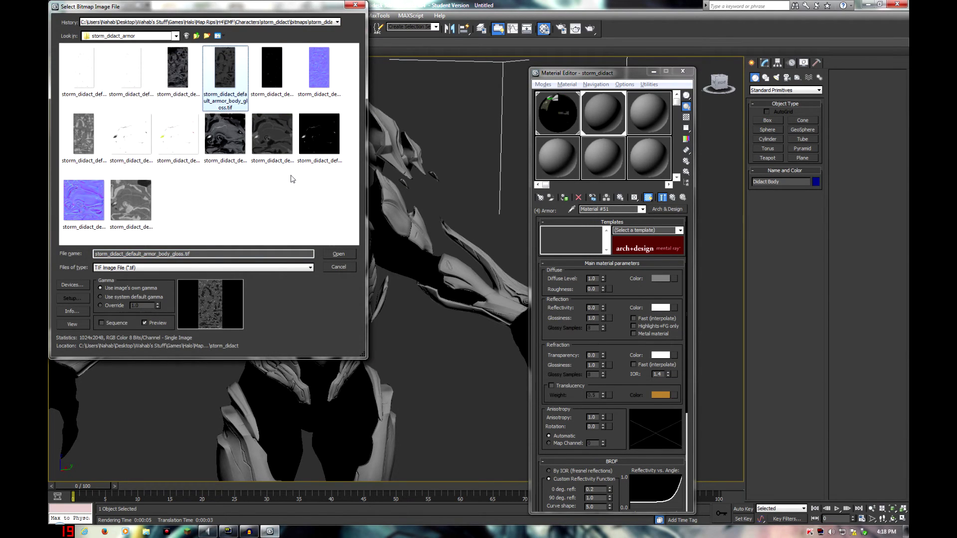
{"action": "key", "text": "Right"}
{"action": "key", "text": "Return"}
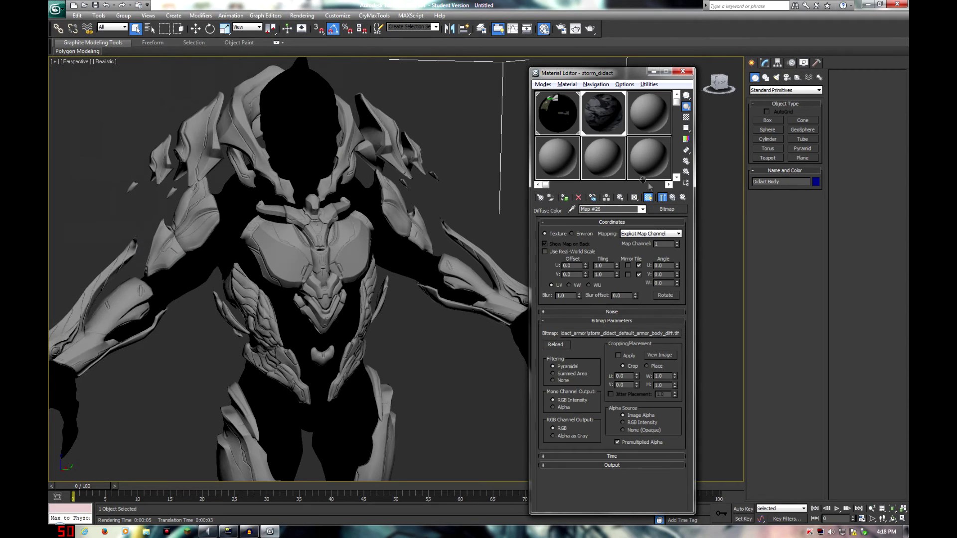
{"action": "left_click", "coordinate": [672, 197]}
{"action": "left_click", "coordinate": [413, 275]}
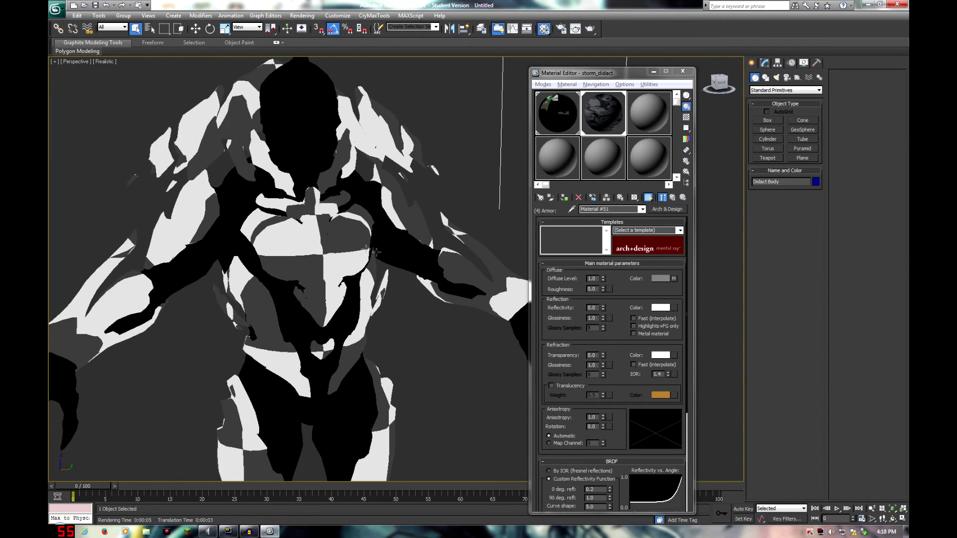
{"action": "middle_click_drag", "start_coordinate": [364, 269], "coordinate": [374, 312]}
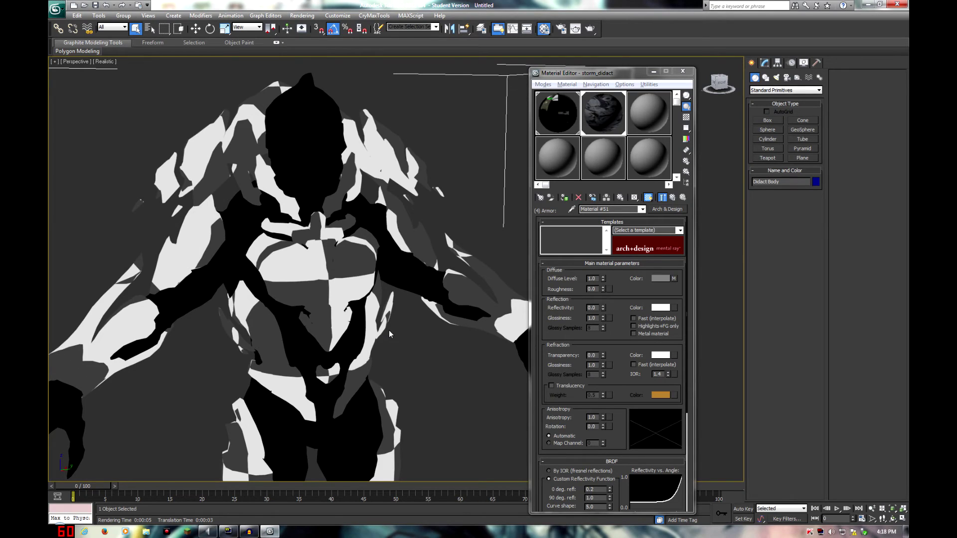
{"action": "mouse_move", "coordinate": [389, 331]}
{"action": "middle_mouse_down"}
{"action": "mouse_move", "coordinate": [396, 354]}
{"action": "mouse_move", "coordinate": [349, 354]}
{"action": "mouse_move", "coordinate": [454, 352]}
{"action": "mouse_move", "coordinate": [408, 356]}
{"action": "mouse_move", "coordinate": [395, 346]}
{"action": "middle_mouse_up"}
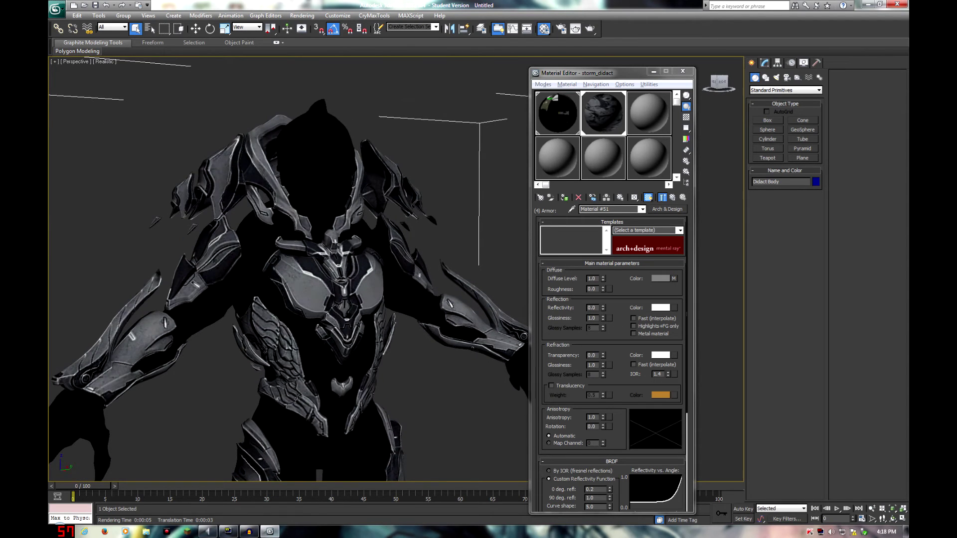
Assign storm_didact_default_armor_body_spec.tif as the bitmap for the Armor material's Reflection color
{"action": "left_click", "coordinate": [595, 308]}
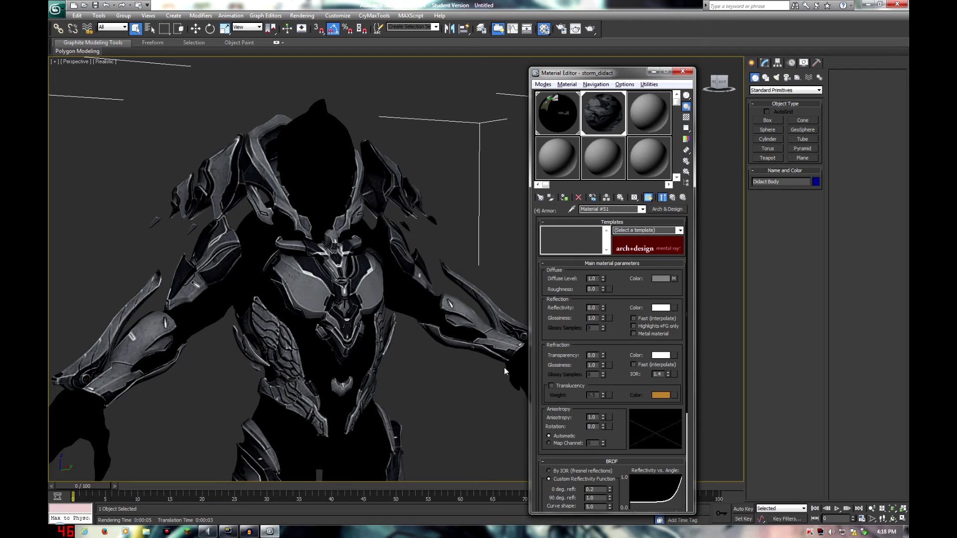
{"action": "left_click", "coordinate": [673, 308]}
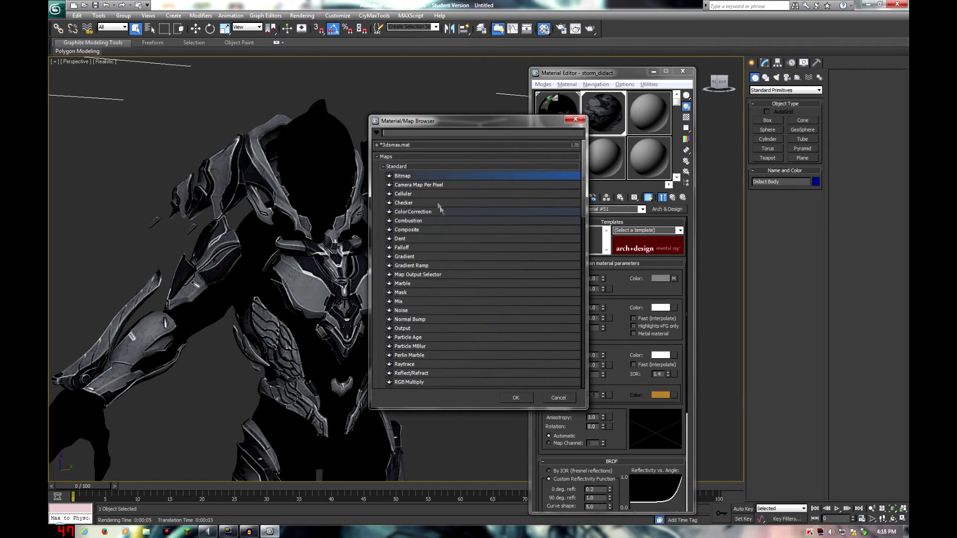
{"action": "double_click", "coordinate": [402, 175]}
{"action": "left_click", "coordinate": [225, 75]}
{"action": "left_click", "coordinate": [189, 82]}
{"action": "left_click", "coordinate": [271, 70]}
{"action": "left_click", "coordinate": [80, 121]}
{"action": "double_click", "coordinate": [79, 121]}
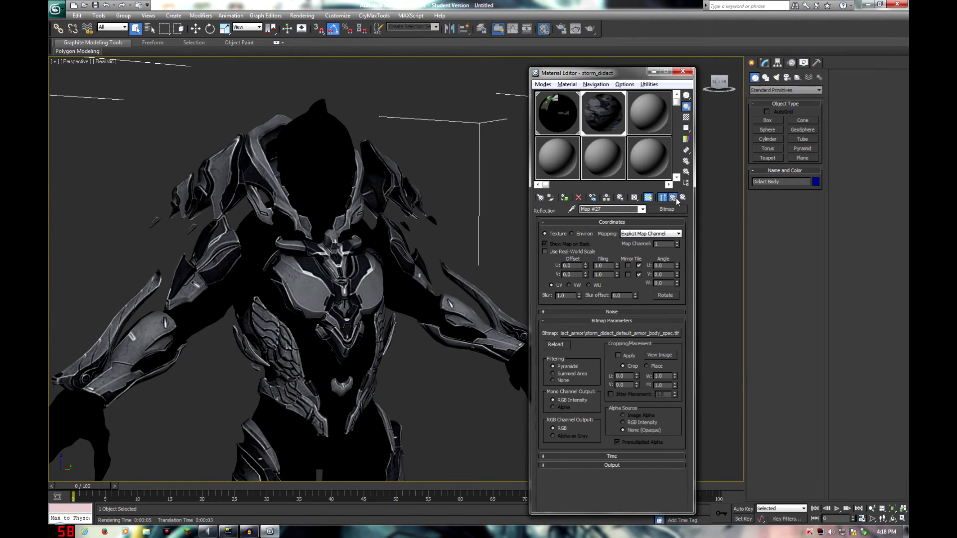
{"action": "left_click", "coordinate": [673, 198]}
Assign storm_didact_default_armor_body_gloss.tif as the bitmap for the Armor material's Reflection Glossiness
{"action": "middle_click_drag", "start_coordinate": [312, 304], "coordinate": [287, 268]}
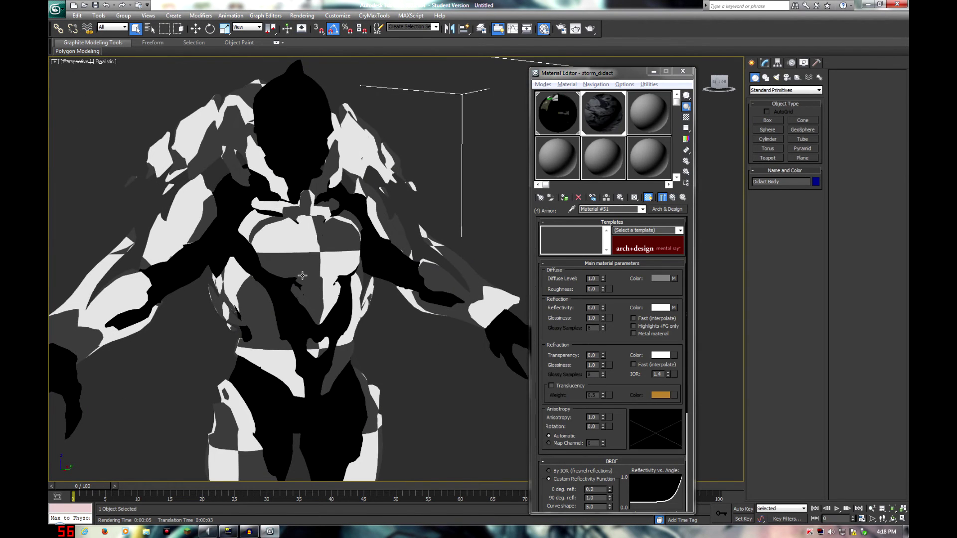
{"action": "left_click", "coordinate": [610, 319]}
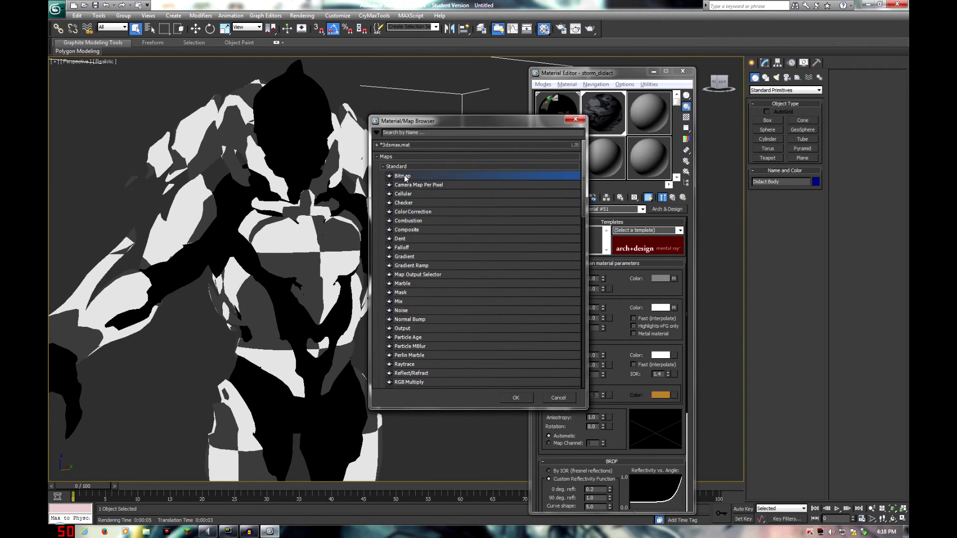
{"action": "double_click", "coordinate": [403, 175]}
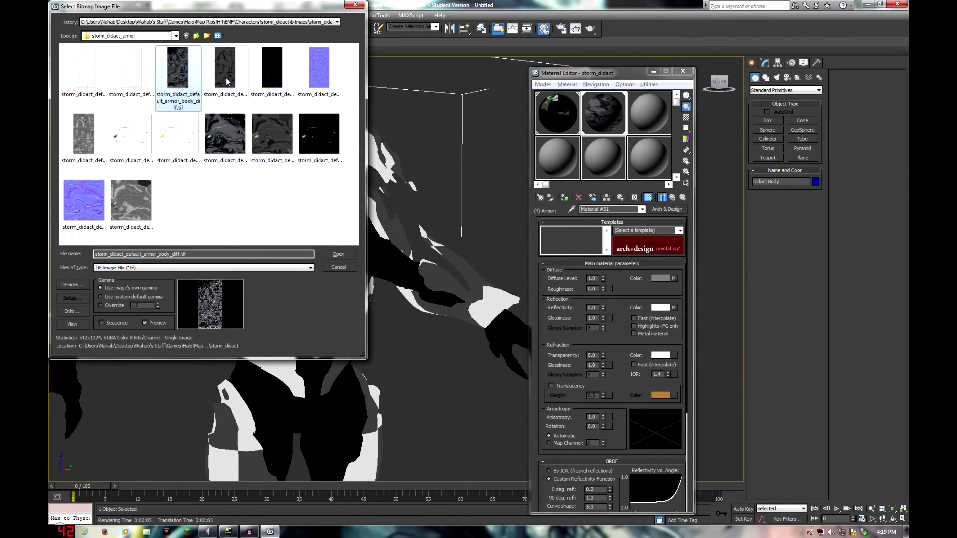
{"action": "double_click", "coordinate": [227, 81]}
{"action": "left_click", "coordinate": [673, 197]}
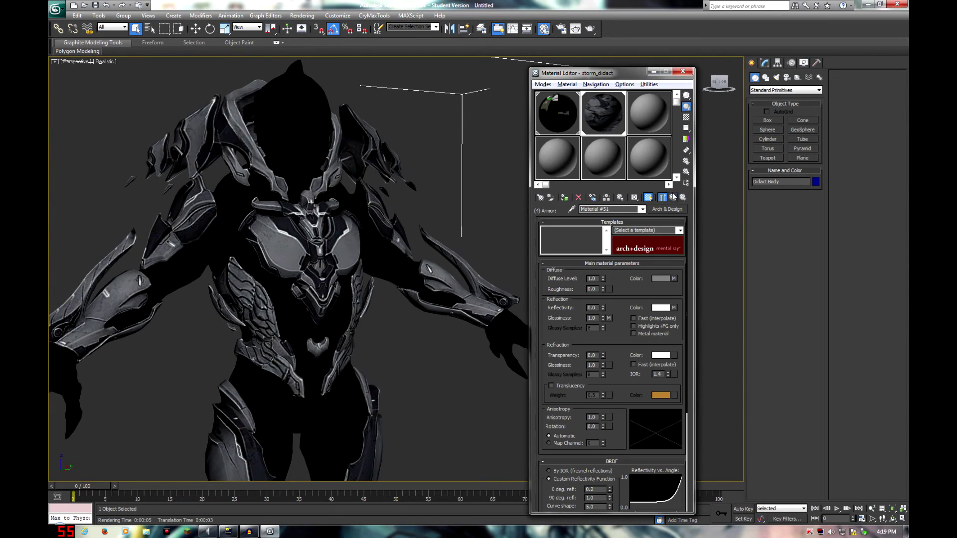
Set the Armor material's reflectivity to 0.6 and check the armor's shine from another angle
{"action": "left_click_drag", "start_coordinate": [603, 308], "coordinate": [406, 302]}
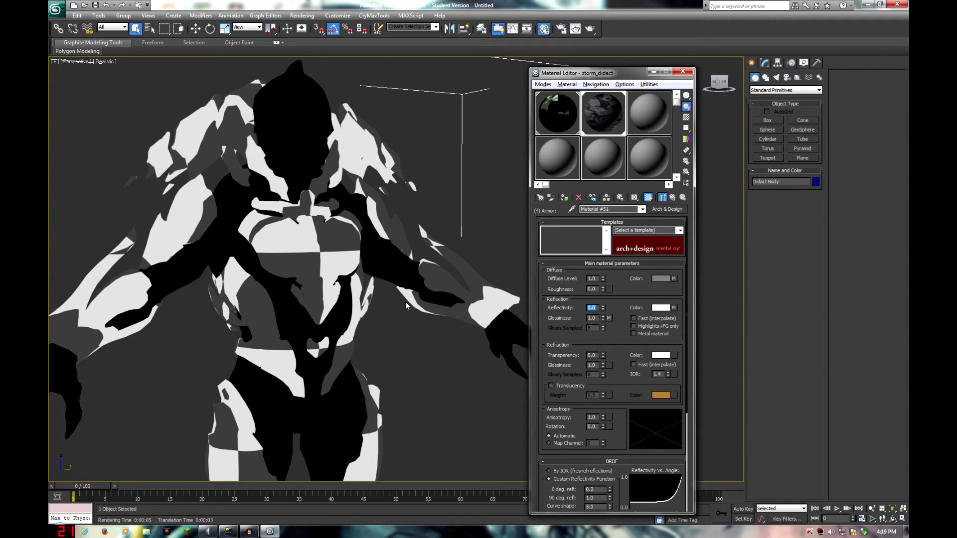
{"action": "type", "text": "0.6"}
{"action": "key", "text": "Return"}
{"action": "middle_click_drag", "start_coordinate": [318, 269], "coordinate": [337, 332], "text": "alt"}
Raise the Armor material's reflectivity to 1 and examine the reflections around the Didact's chest and neck
{"action": "type", "text": "1"}
{"action": "key", "text": "Return"}
{"action": "middle_click_drag", "start_coordinate": [426, 268], "coordinate": [248, 373], "text": "alt"}
{"action": "scroll", "coordinate": [181, 376], "scroll_direction": "down", "scroll_amount": 3}
{"action": "scroll", "coordinate": [180, 376], "scroll_direction": "up", "scroll_amount": 4}
{"action": "middle_click_drag", "start_coordinate": [183, 376], "coordinate": [233, 410]}
{"action": "scroll", "coordinate": [235, 373], "scroll_direction": "up", "scroll_amount": 3}
{"action": "scroll", "coordinate": [265, 399], "scroll_direction": "down", "scroll_amount": 3}
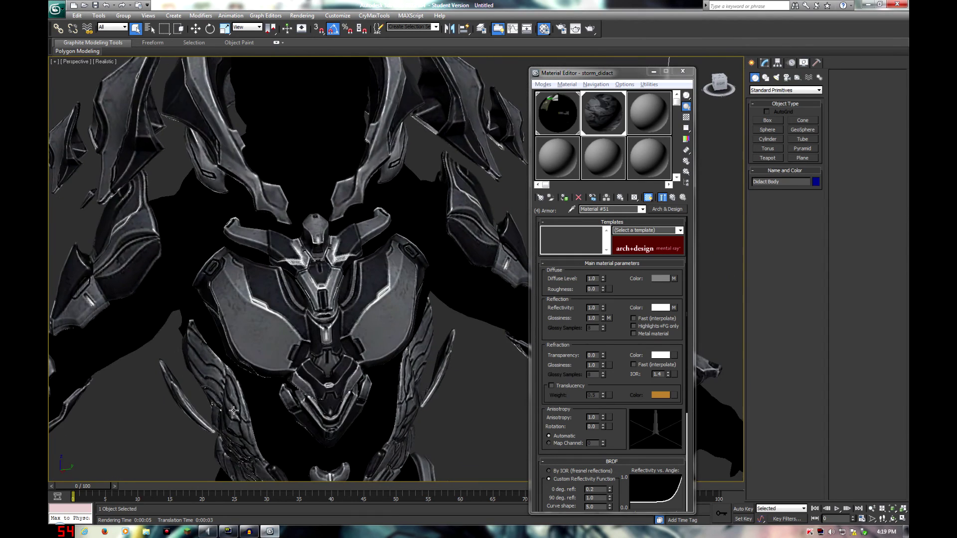
Clear the Armor material's Reflection Glossiness map and set its reflectivity to 0.6
{"action": "right_click", "coordinate": [609, 318]}
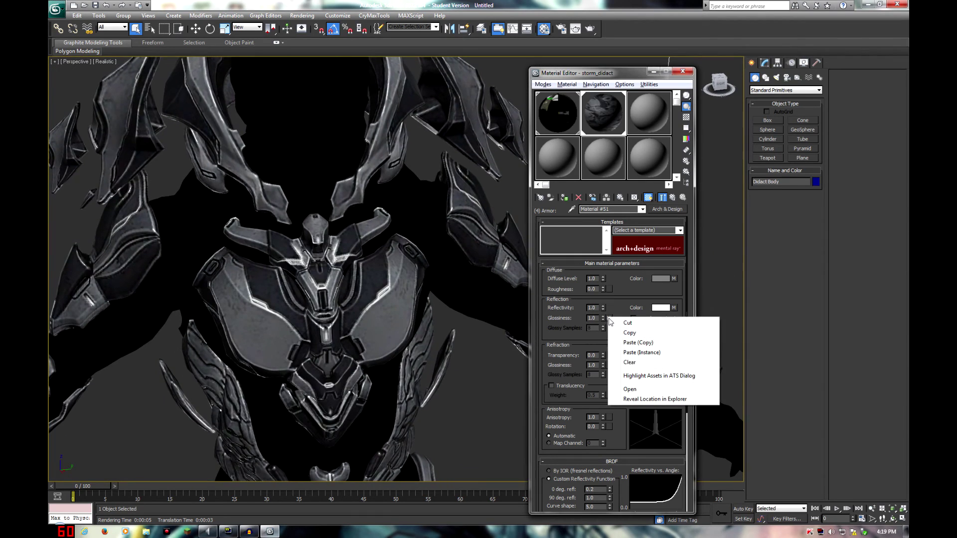
{"action": "left_click", "coordinate": [632, 364]}
{"action": "middle_click_drag", "start_coordinate": [430, 374], "coordinate": [386, 426], "text": "alt"}
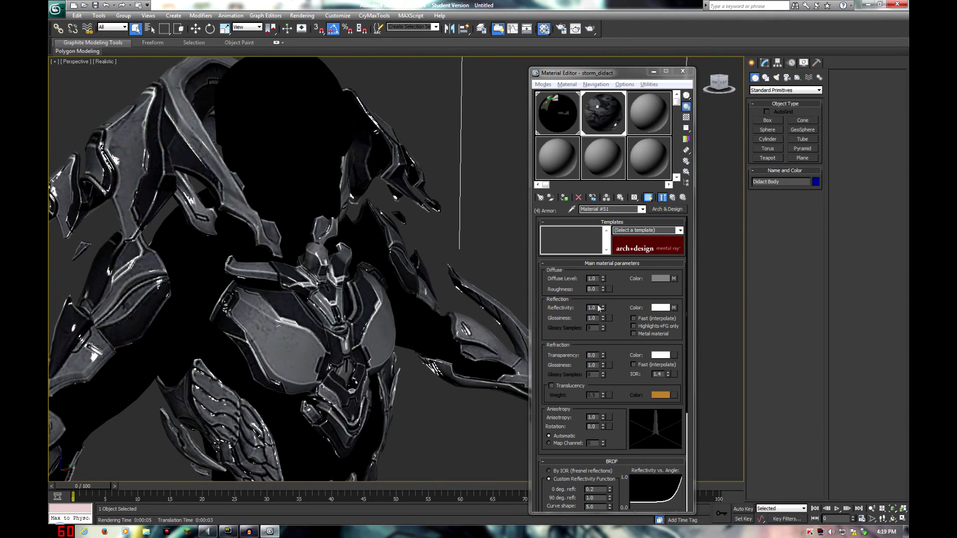
{"action": "double_click", "coordinate": [597, 308]}
{"action": "type", "text": ".6"}
{"action": "key", "text": "Return"}
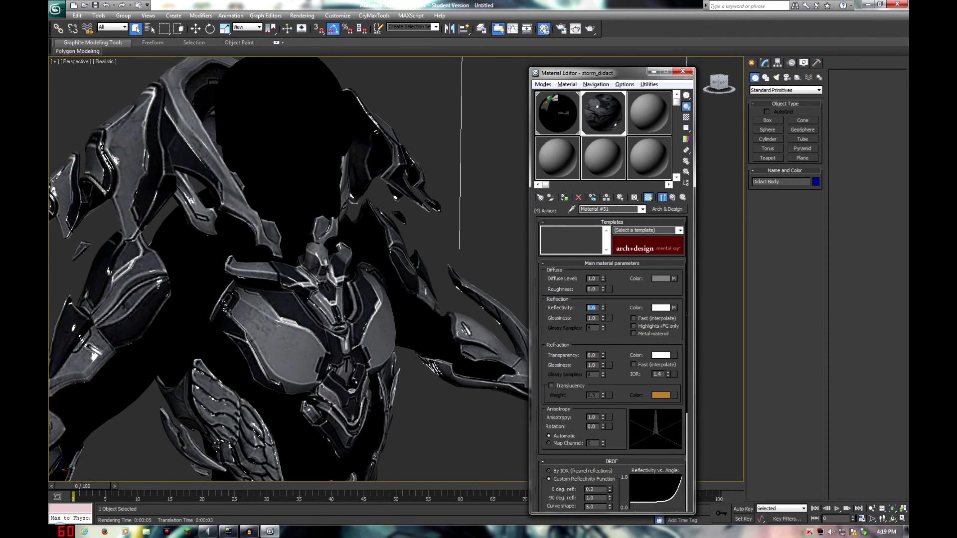